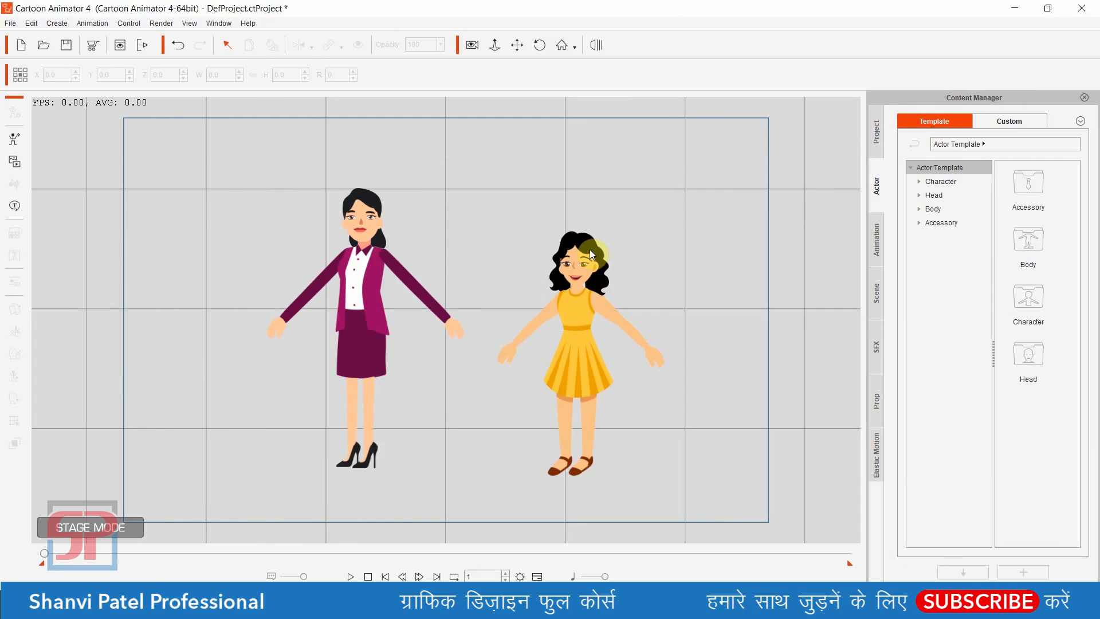
# Step: Move the girl in yellow up to about X 105, Y 5, and nudge the suited woman to about X -75, Y -7
pyautogui.click(577, 310)
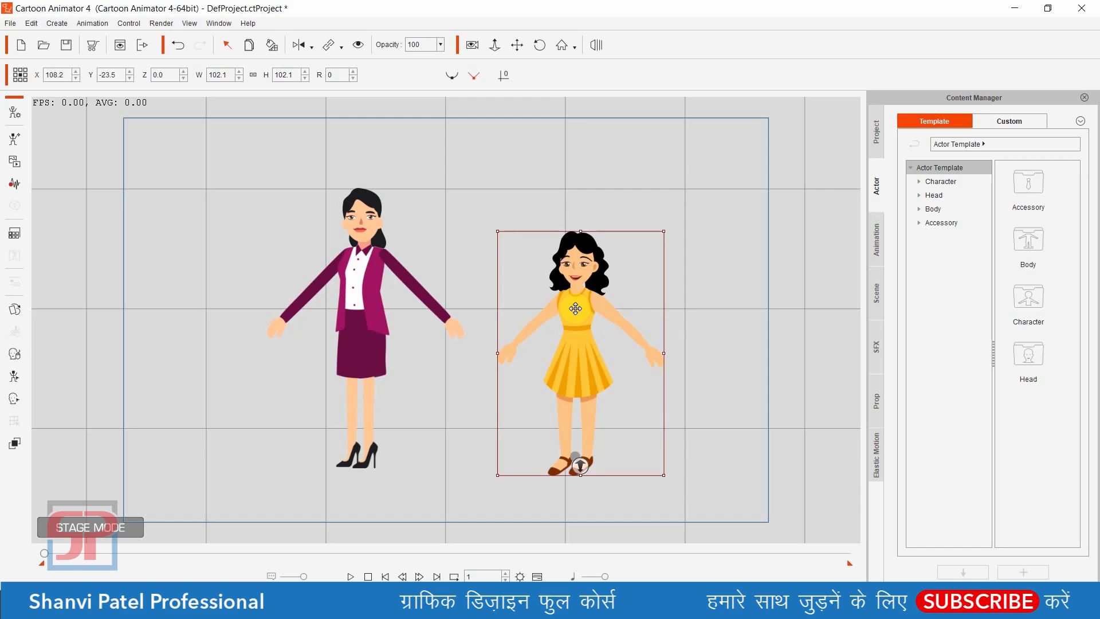
pyautogui.click(570, 310)
pyautogui.moveTo(570, 310); pyautogui.dragTo(629, 222)
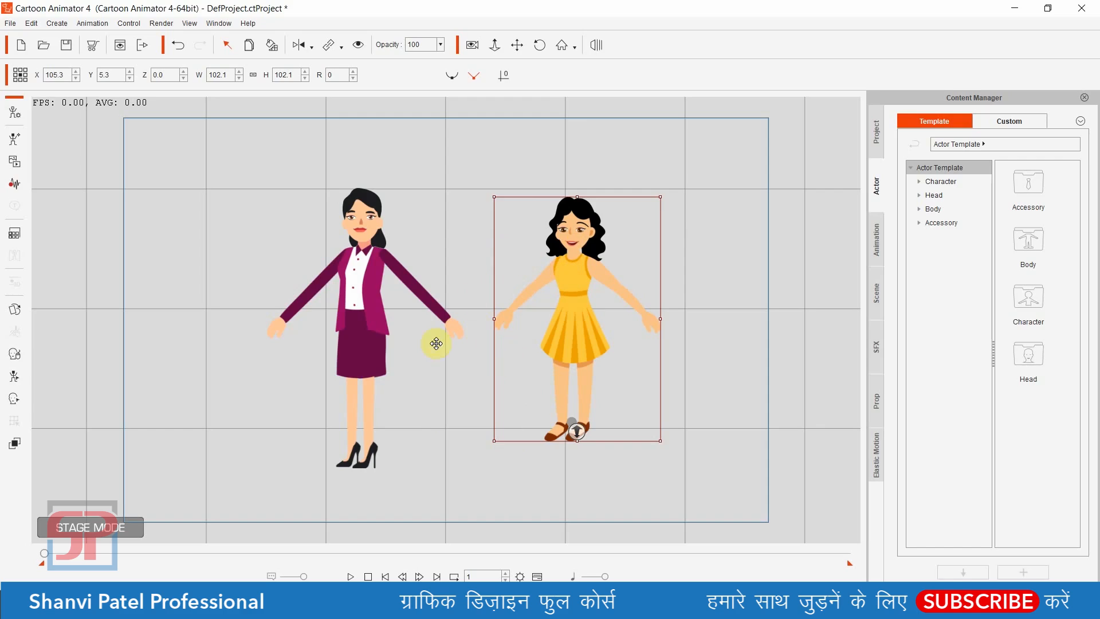
pyautogui.click(361, 281)
pyautogui.click(360, 278)
pyautogui.moveTo(362, 282); pyautogui.dragTo(359, 272)
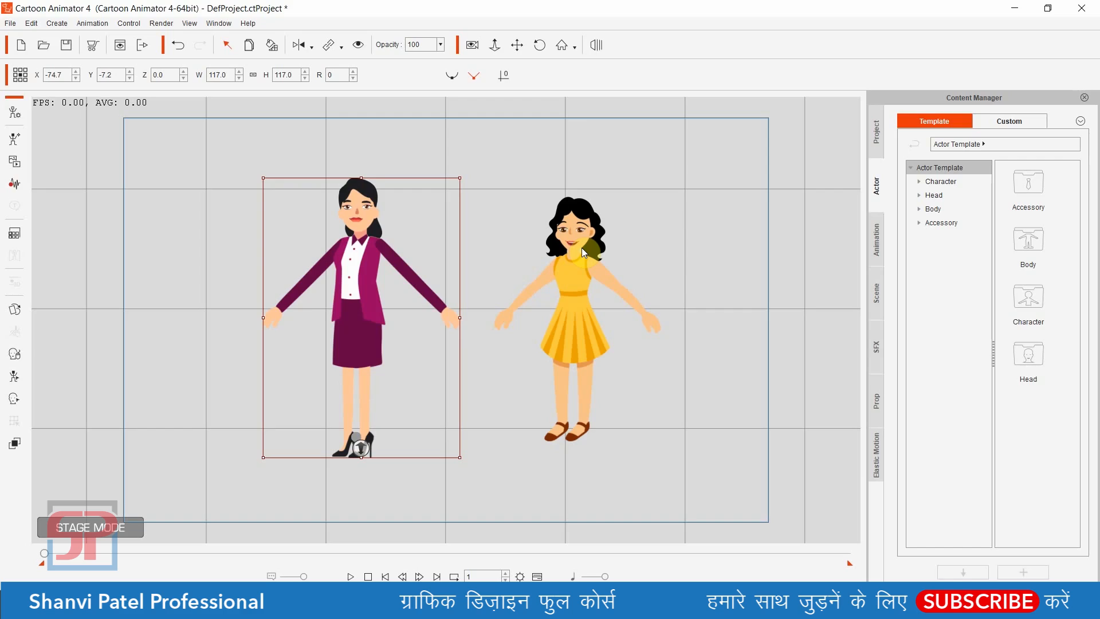
# Step: Spread the characters apart, placing the suited woman at about X -196, Y 27 and the girl at about X 183, Y 1
pyautogui.click(568, 273)
pyautogui.moveTo(569, 273); pyautogui.dragTo(564, 291)
pyautogui.moveTo(341, 271); pyautogui.dragTo(197, 230)
pyautogui.click(556, 290)
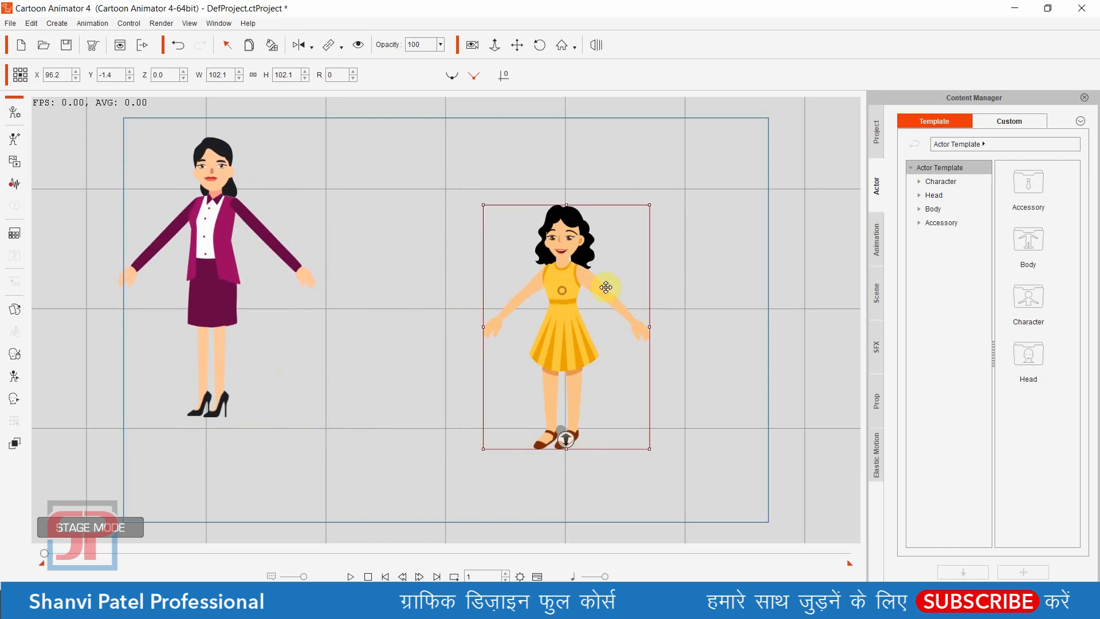
pyautogui.moveTo(556, 291); pyautogui.dragTo(667, 287)
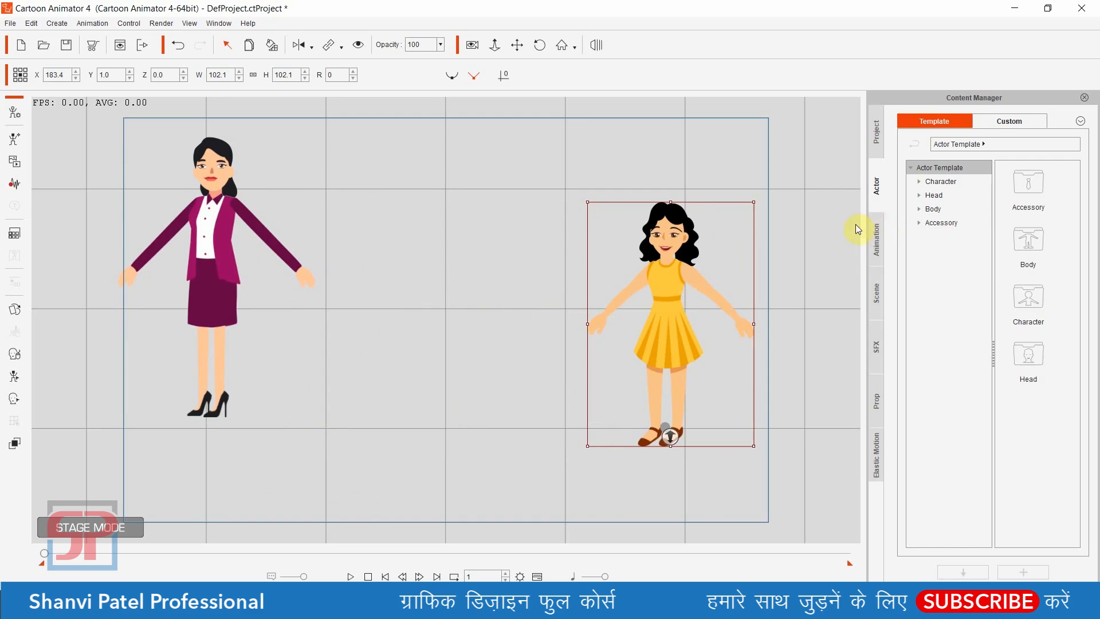
# Step: Examine the motion categories in the animation templates, including the Cat motions under 2_G3 Animals
pyautogui.click(877, 245)
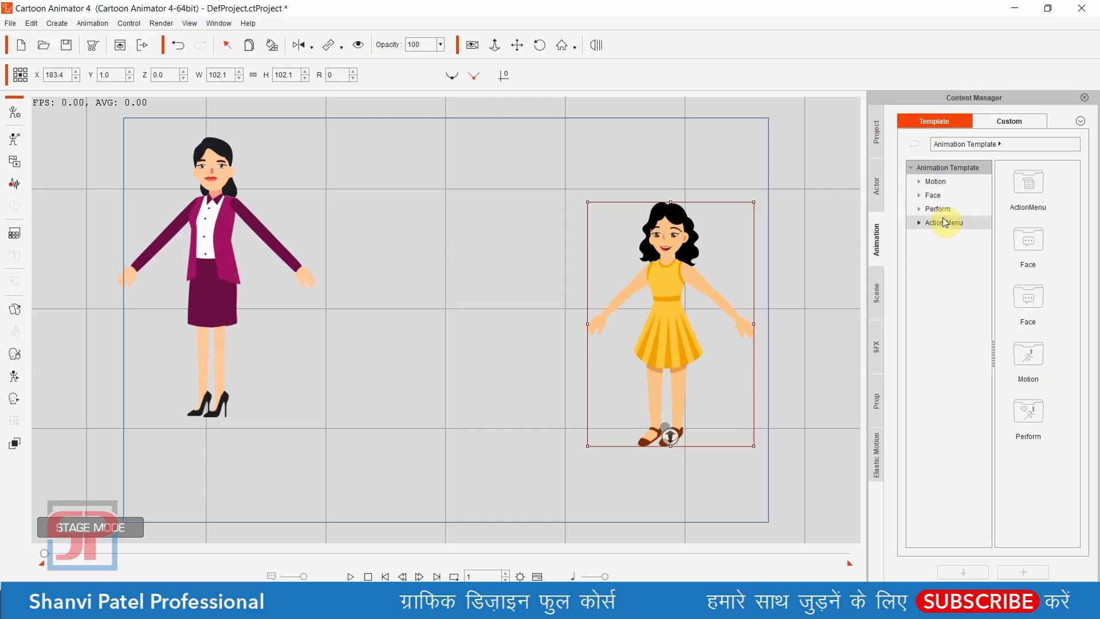
pyautogui.click(919, 181)
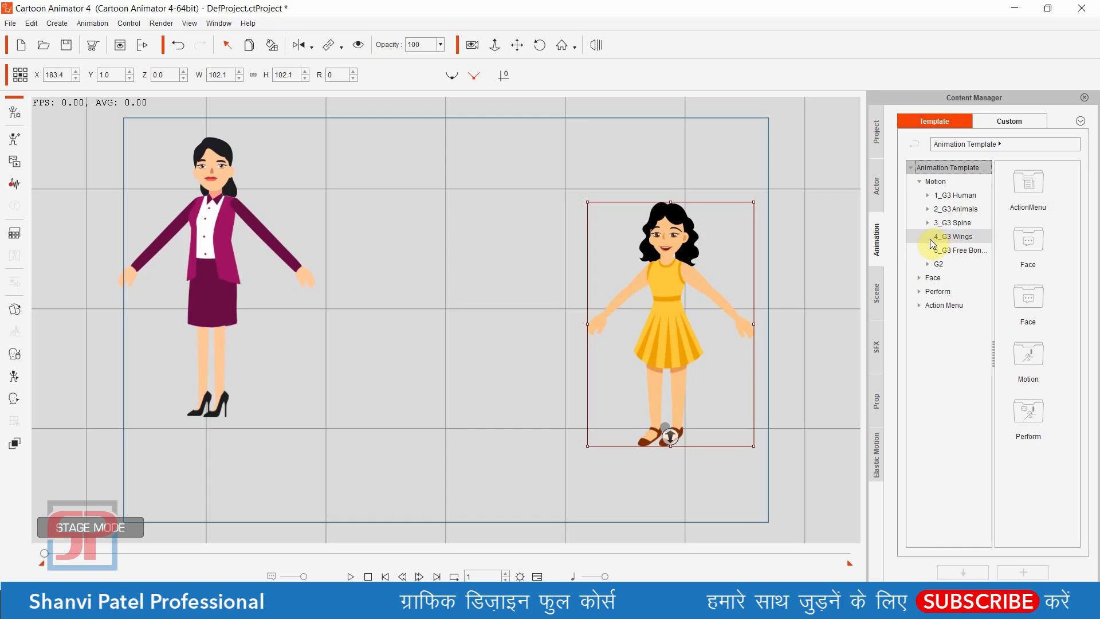
pyautogui.click(927, 209)
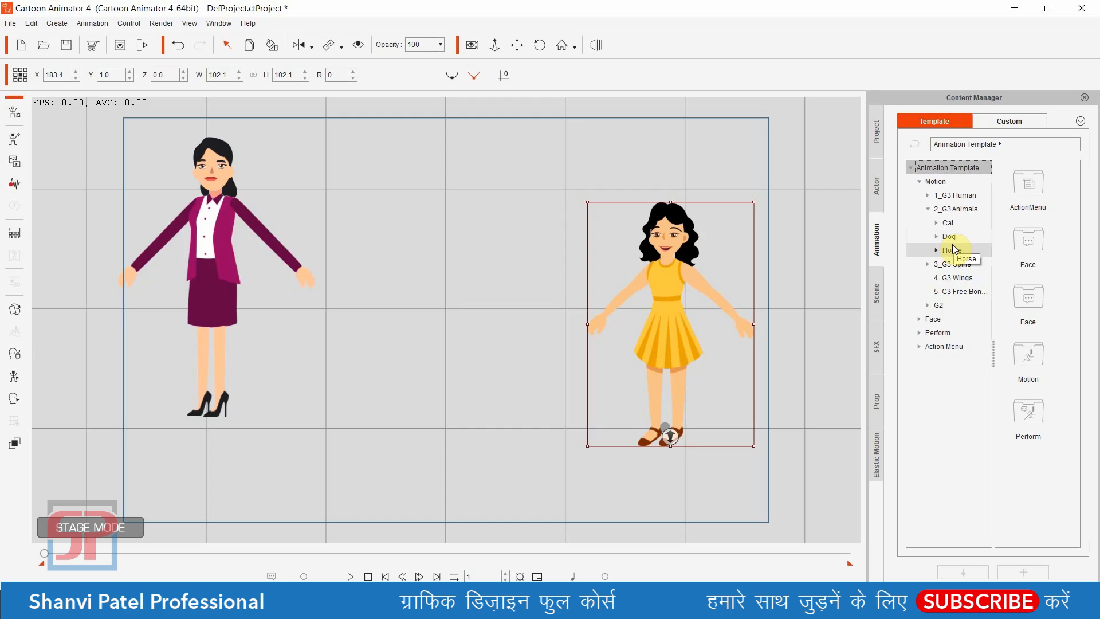
pyautogui.click(937, 222)
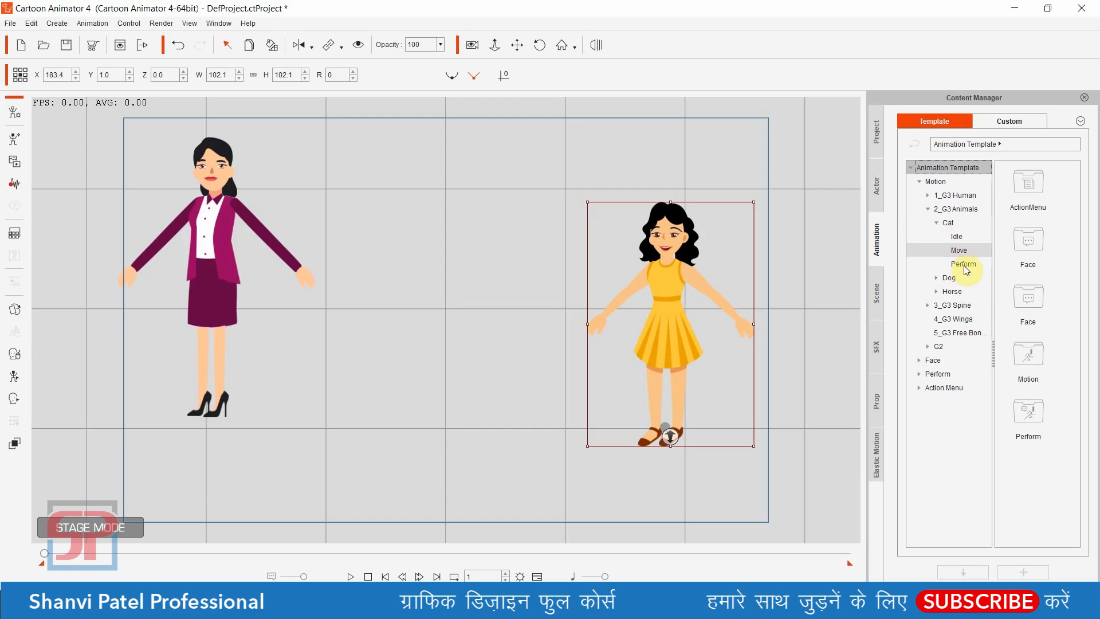
pyautogui.click(936, 222)
pyautogui.click(927, 209)
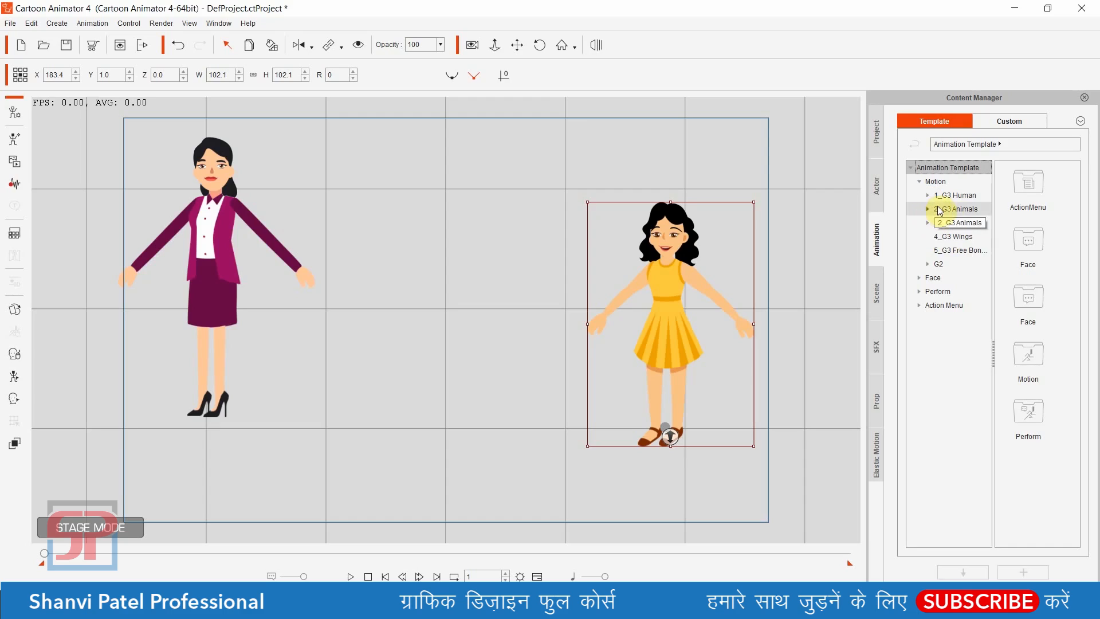
# Step: Open the _Turners_Female folder within the 1_G3 Human motion templates
pyautogui.click(960, 196)
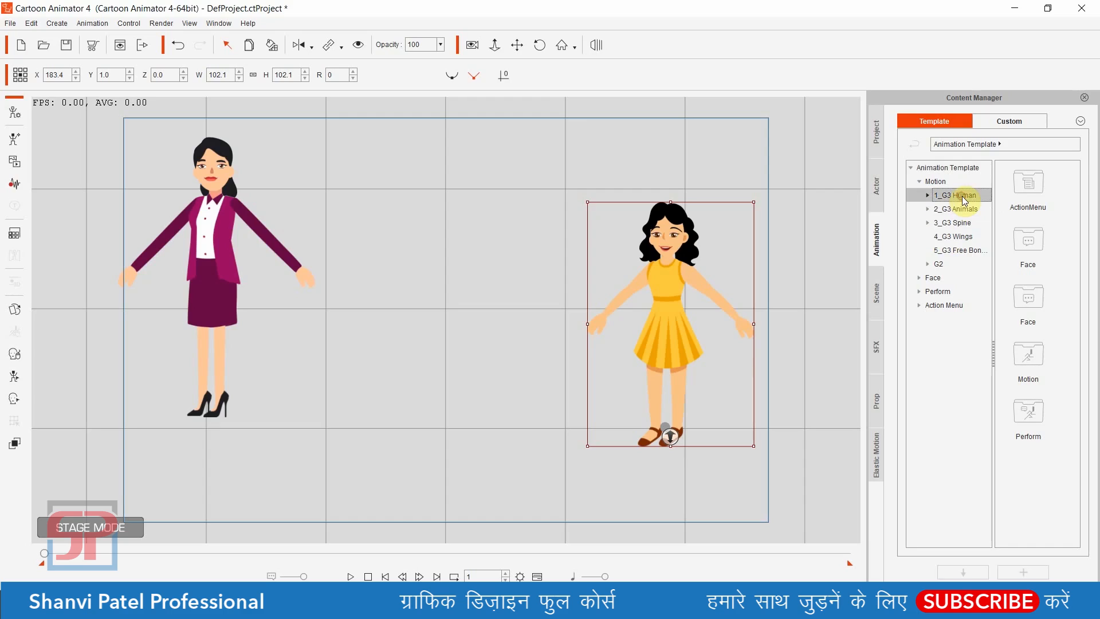
pyautogui.click(927, 194)
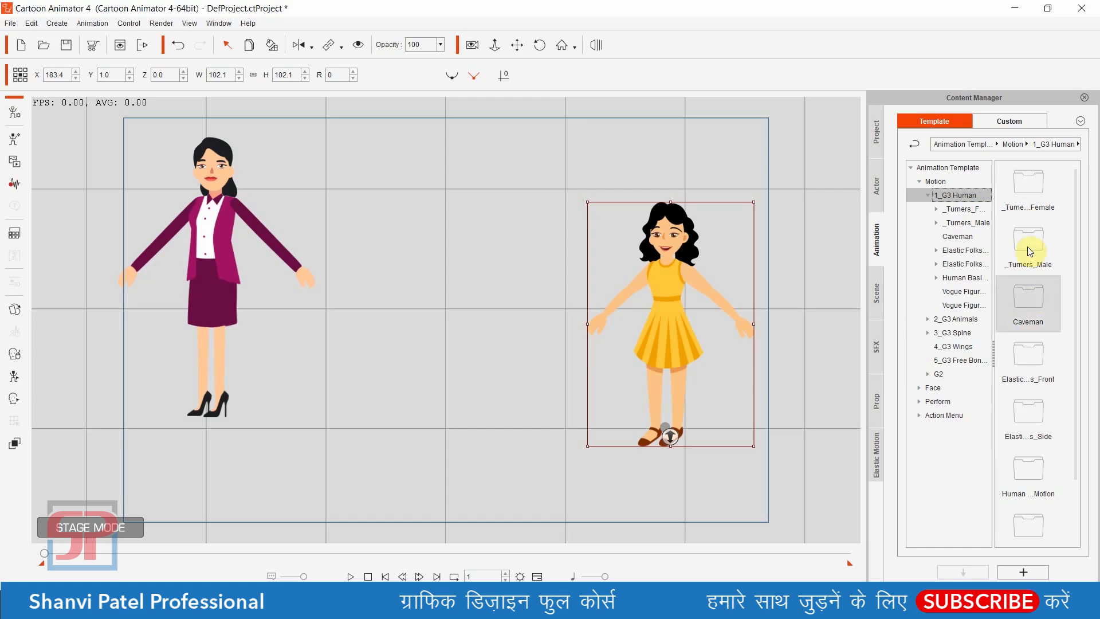
pyautogui.click(1033, 197)
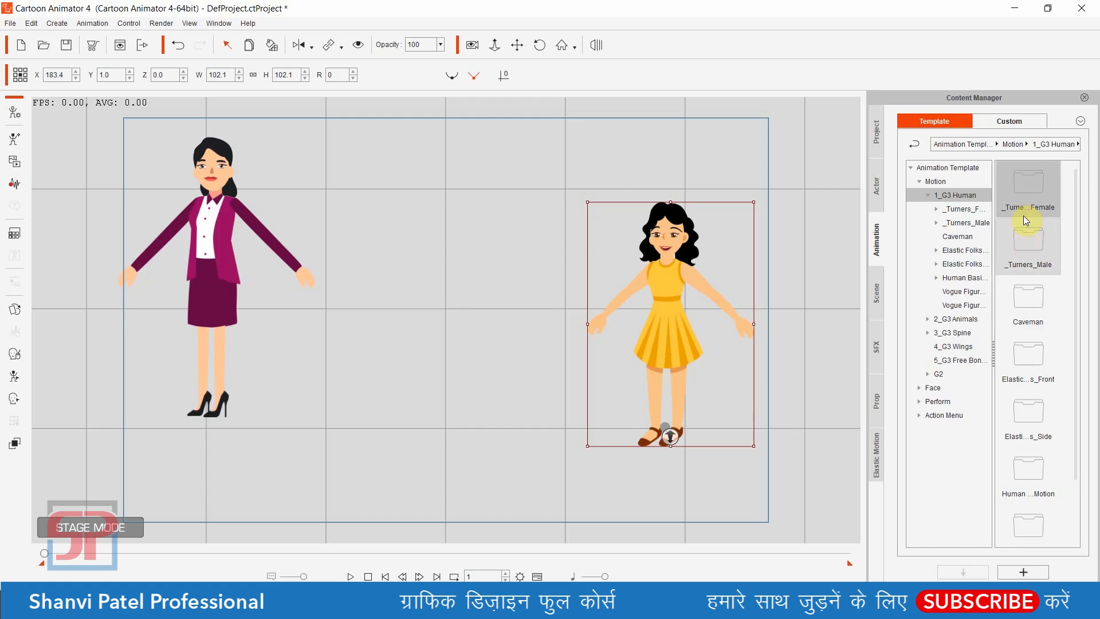
pyautogui.doubleClick(1024, 184)
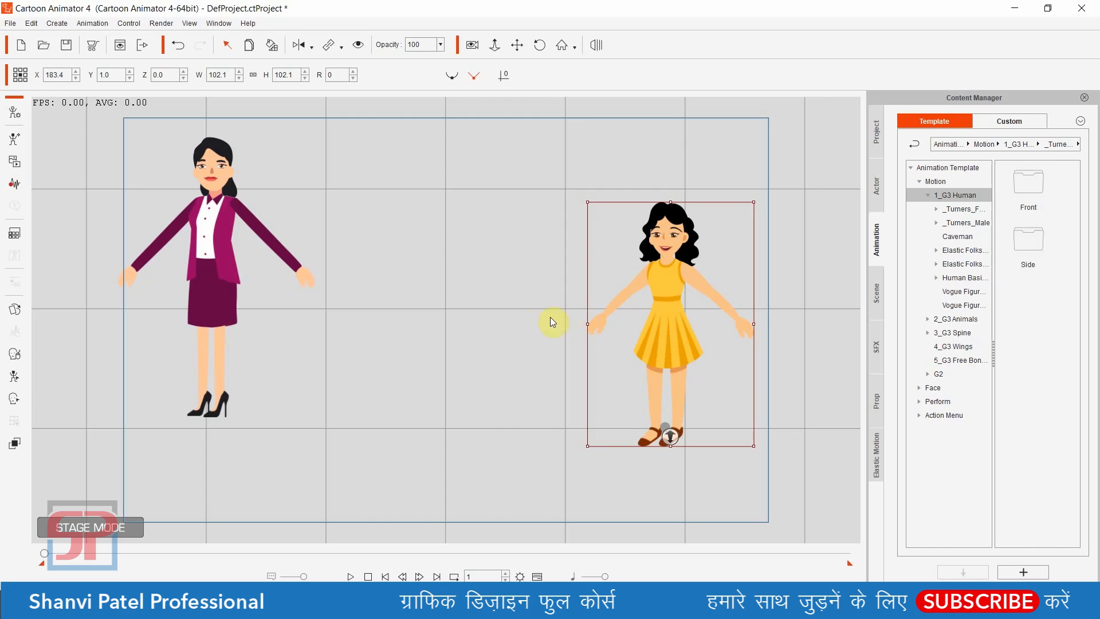
# Step: Move the girl toward the stage centre at about X 54, Y 9, and open the Front folder of the female motions
pyautogui.moveTo(671, 305); pyautogui.dragTo(469, 296)
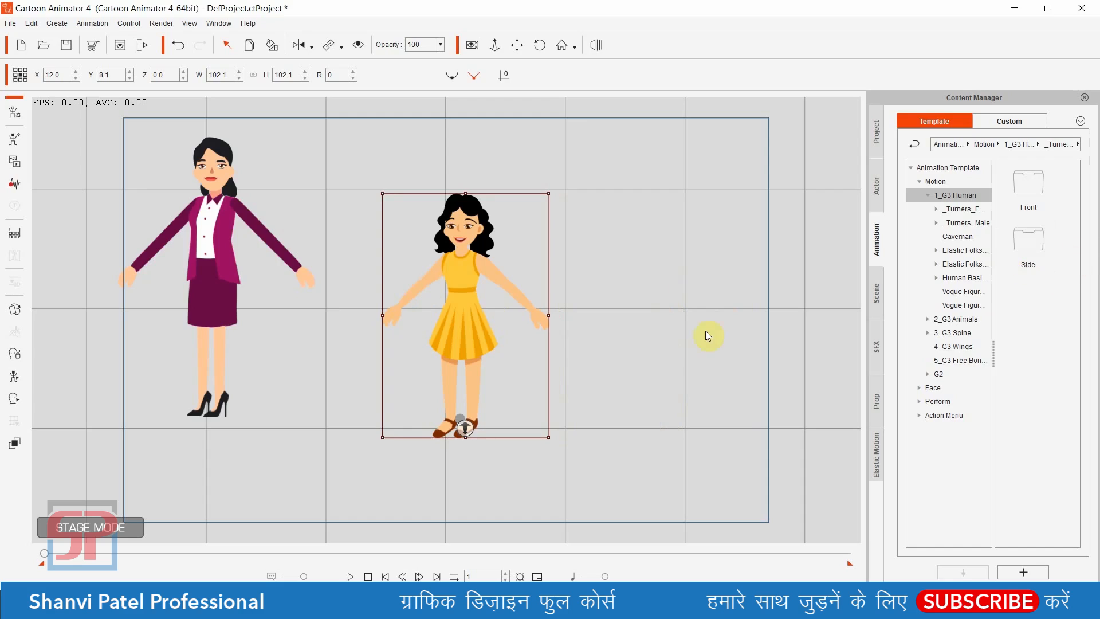
pyautogui.moveTo(472, 289); pyautogui.dragTo(458, 314)
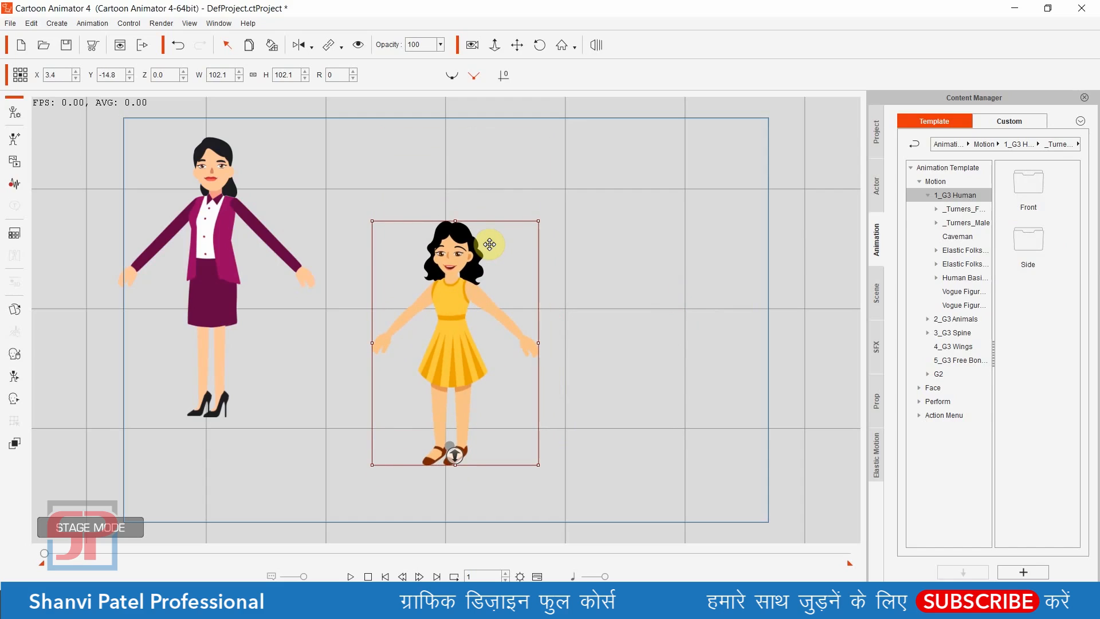
pyautogui.doubleClick(1030, 187)
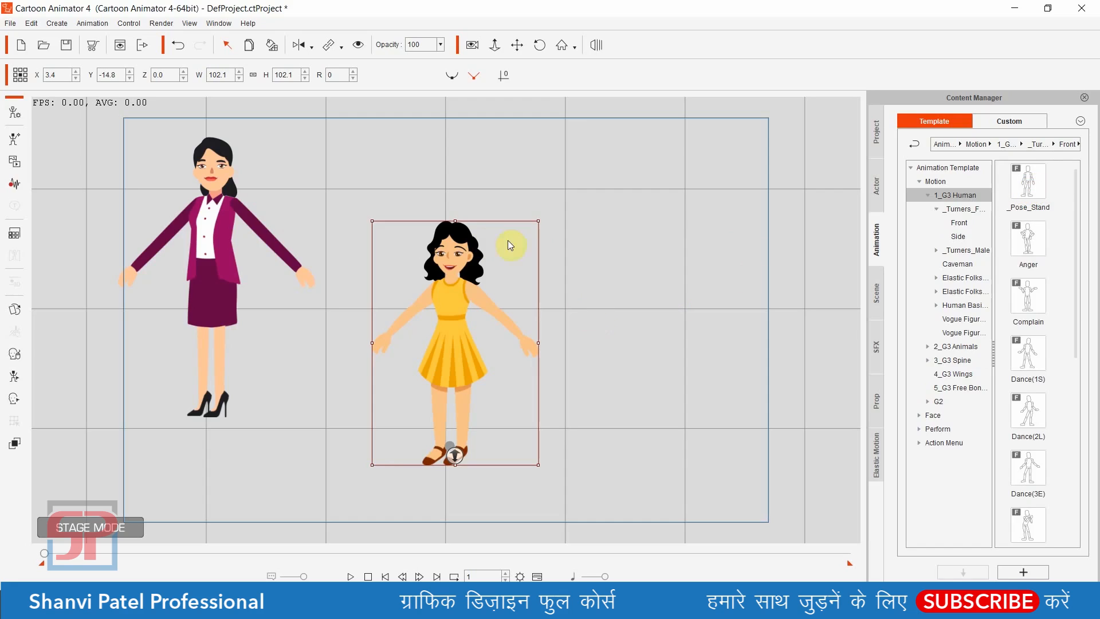
pyautogui.moveTo(499, 277); pyautogui.dragTo(559, 248)
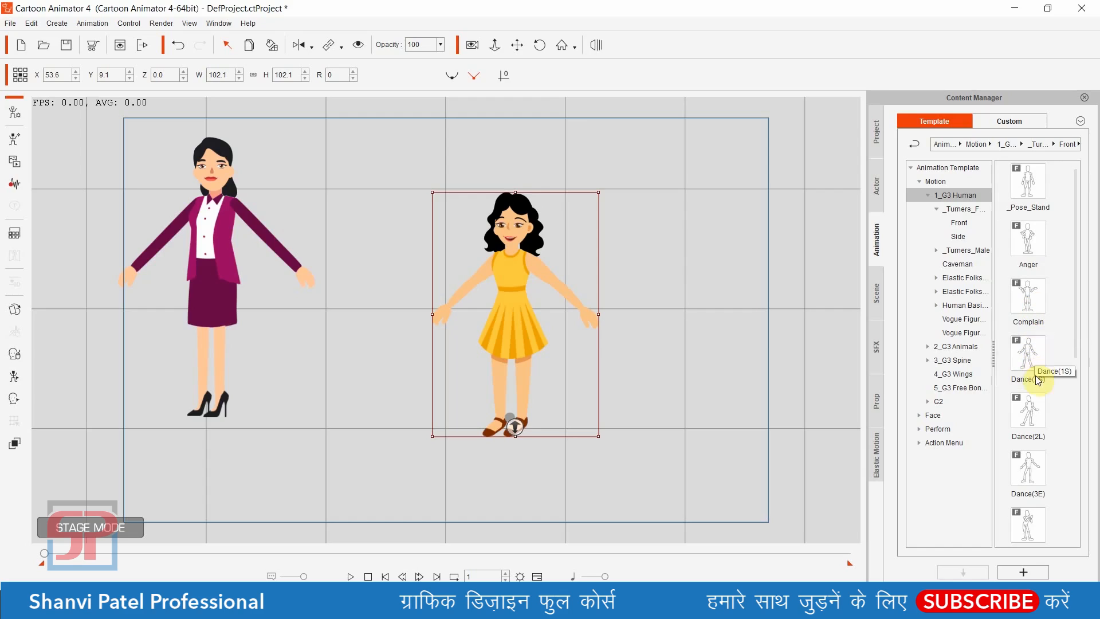
# Step: Apply the _Pose_Stand motion to the girl in the yellow dress
pyautogui.scroll(-8, 1034, 382)
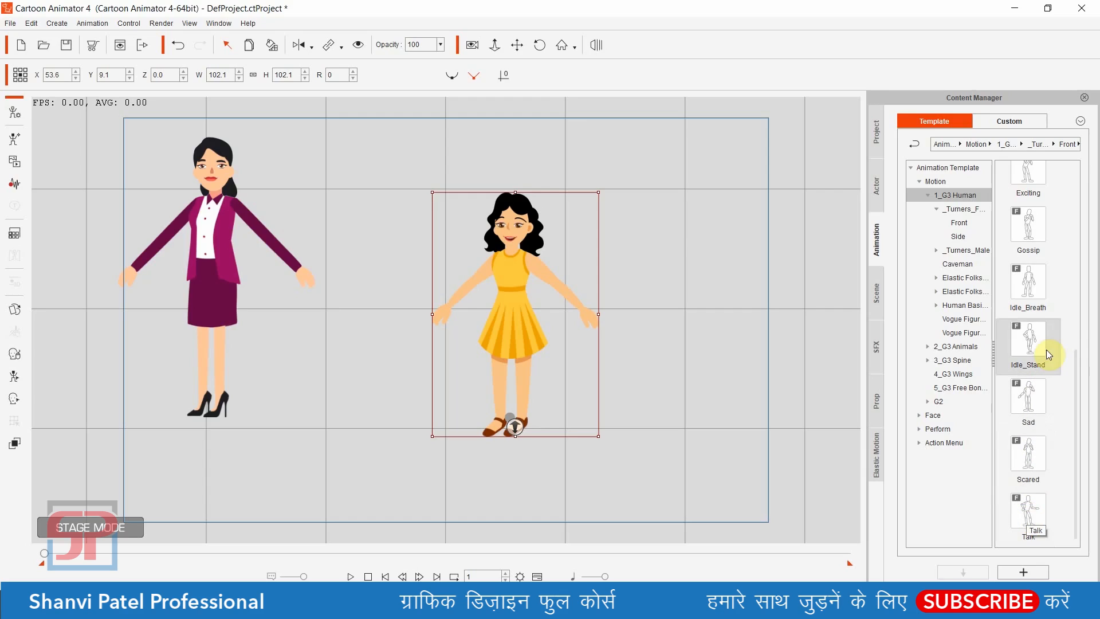
pyautogui.scroll(3, 1048, 315)
pyautogui.scroll(3, 1048, 309)
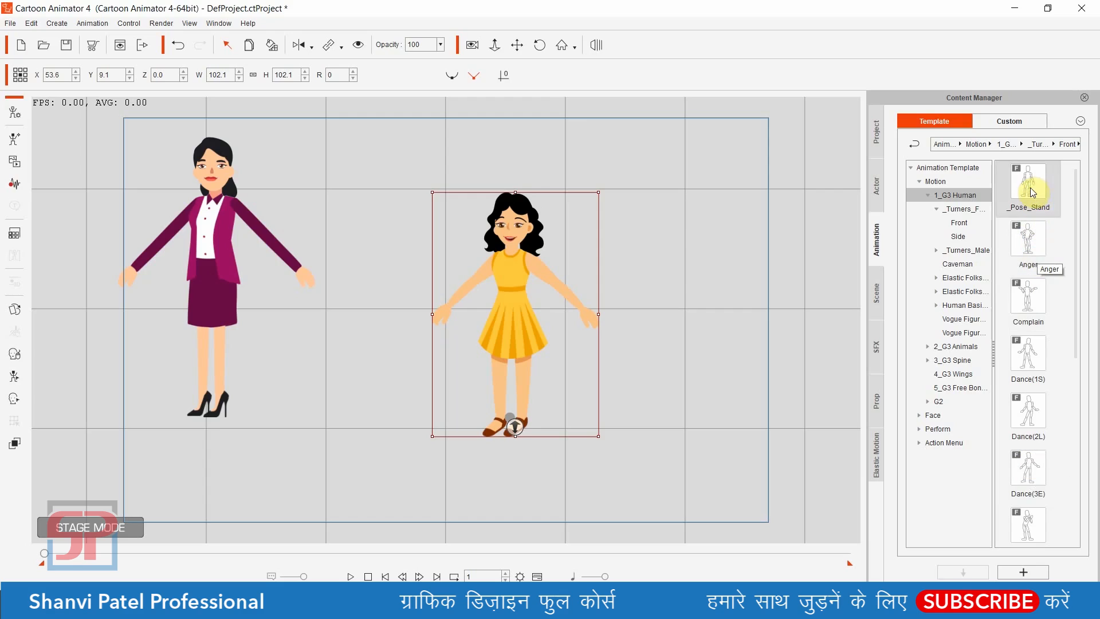
pyautogui.moveTo(1029, 183); pyautogui.dragTo(514, 275)
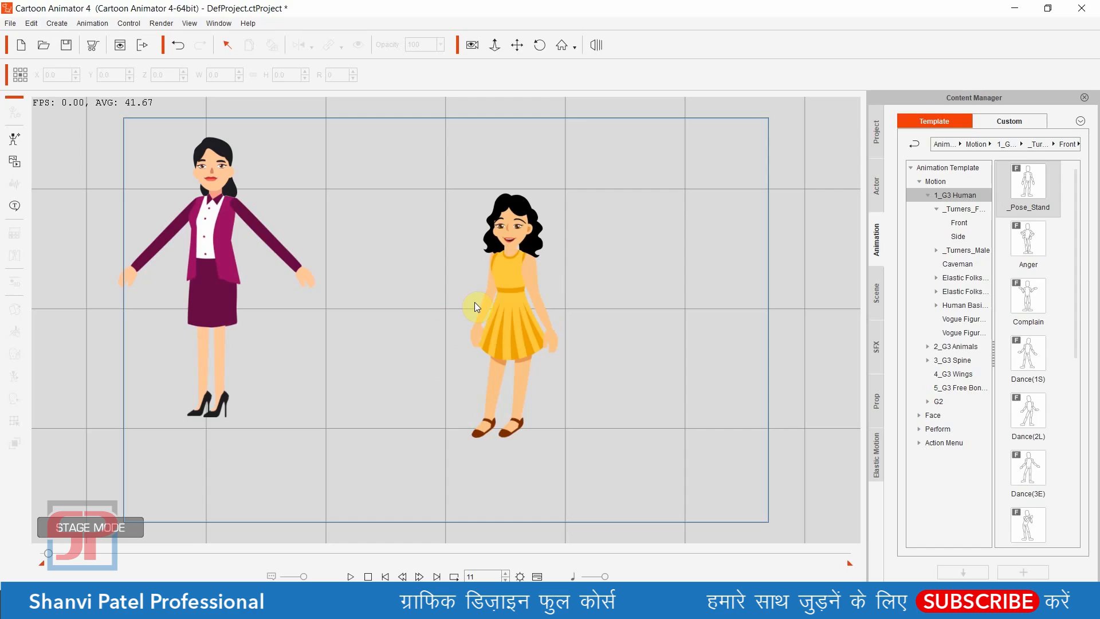
pyautogui.hotkey('ctrl', 'z')
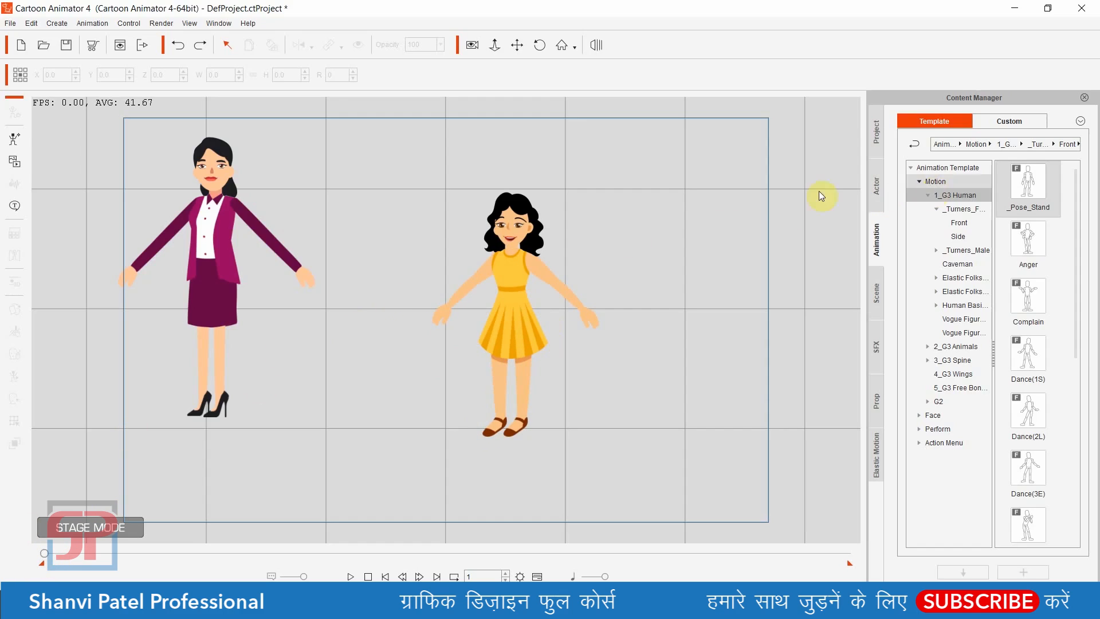
pyautogui.click(503, 268)
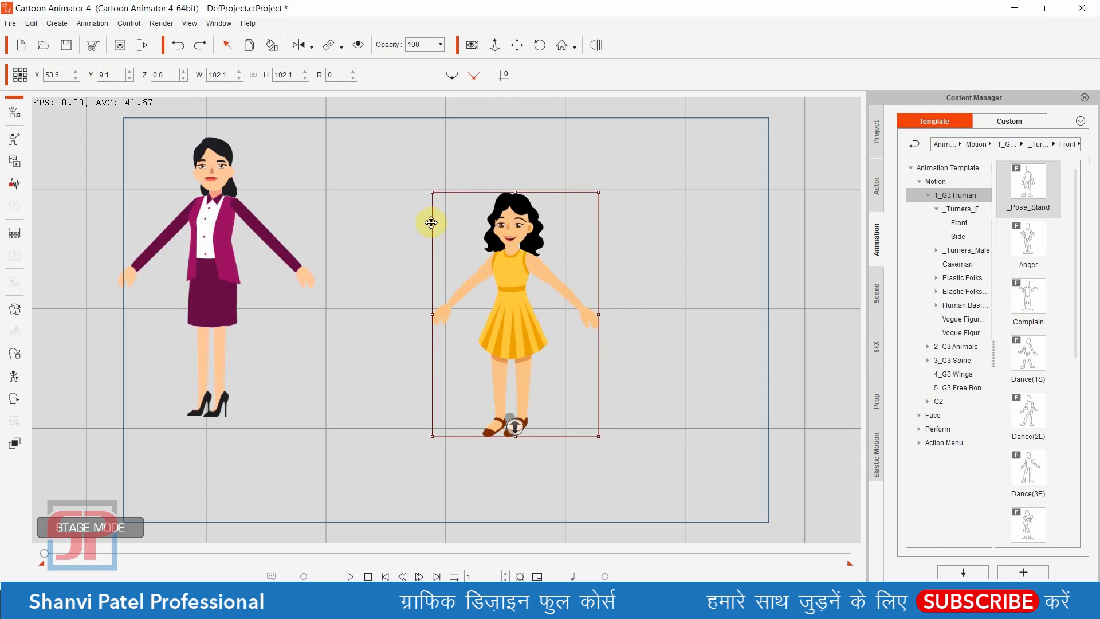
pyautogui.doubleClick(1028, 182)
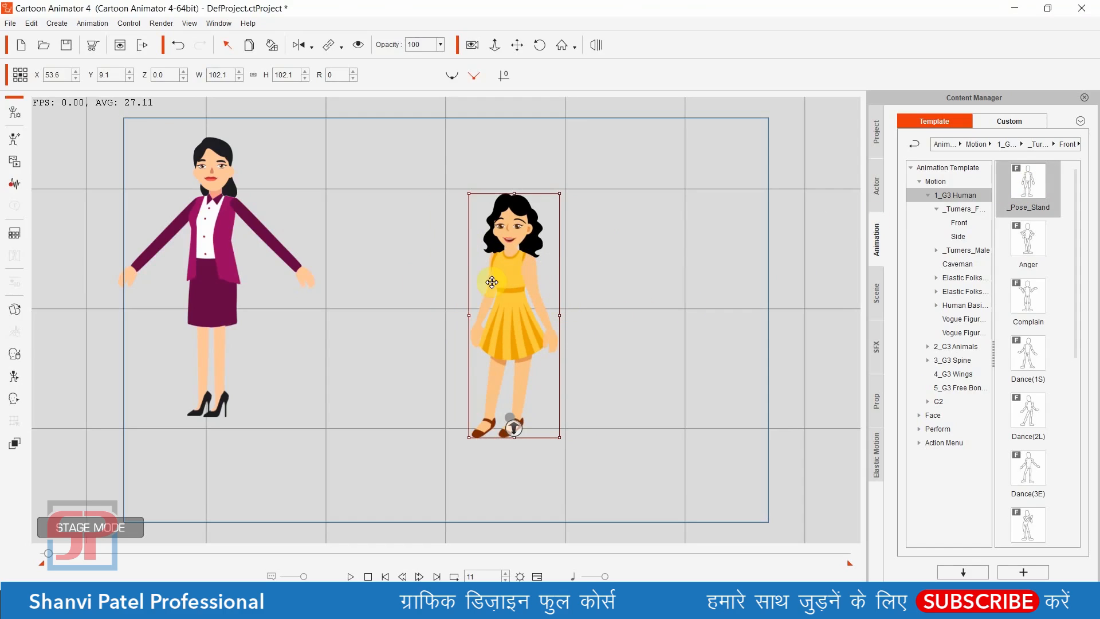
pyautogui.click(208, 222)
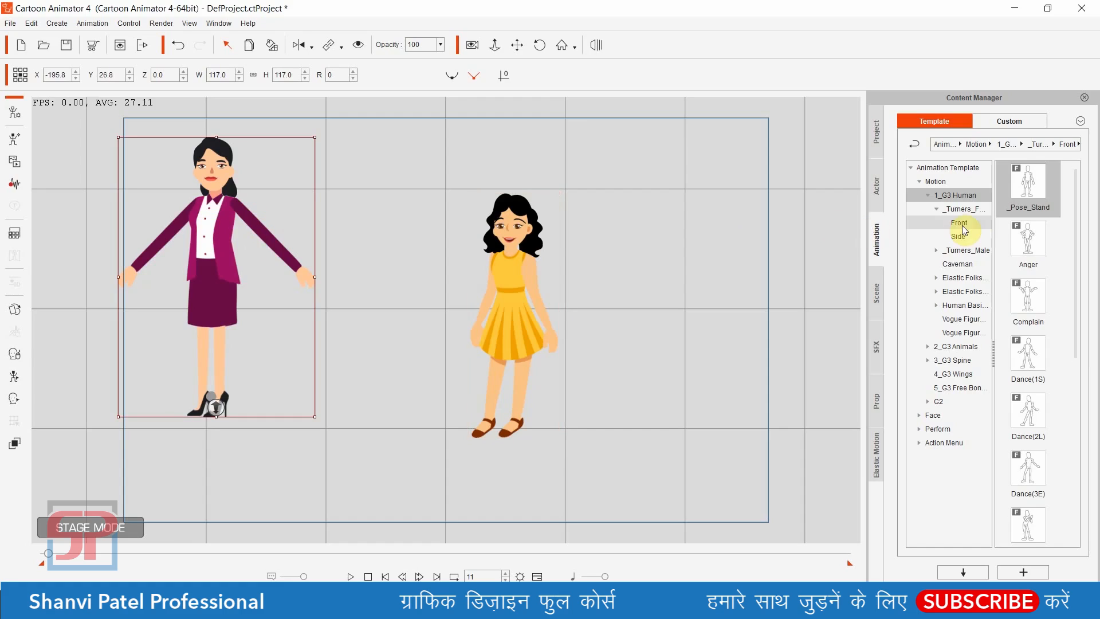
pyautogui.doubleClick(1030, 191)
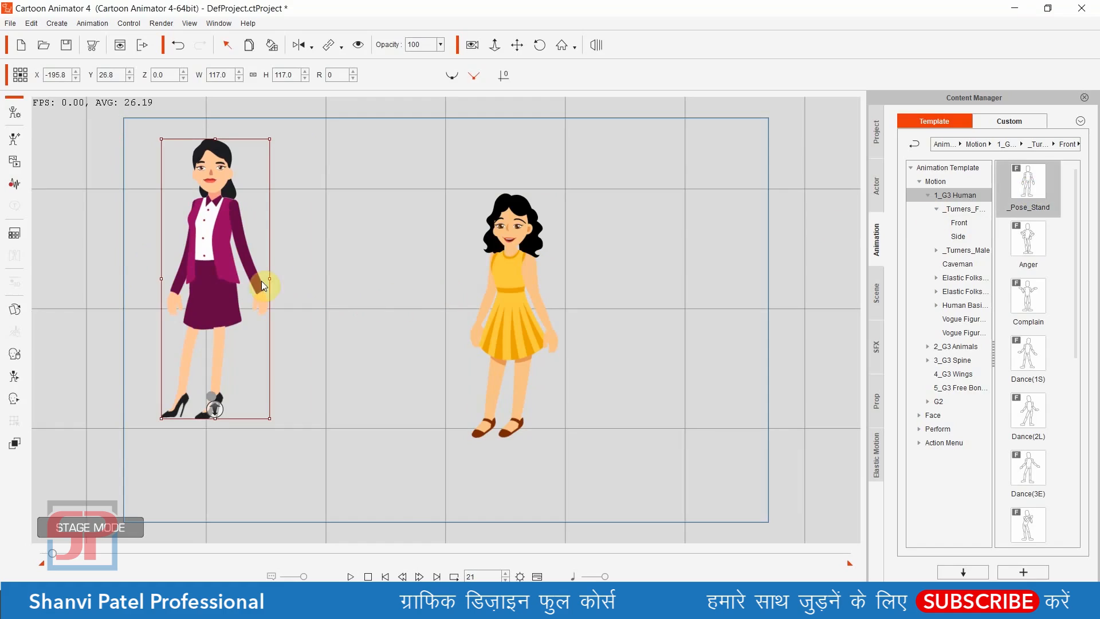
pyautogui.moveTo(218, 255); pyautogui.dragTo(369, 279)
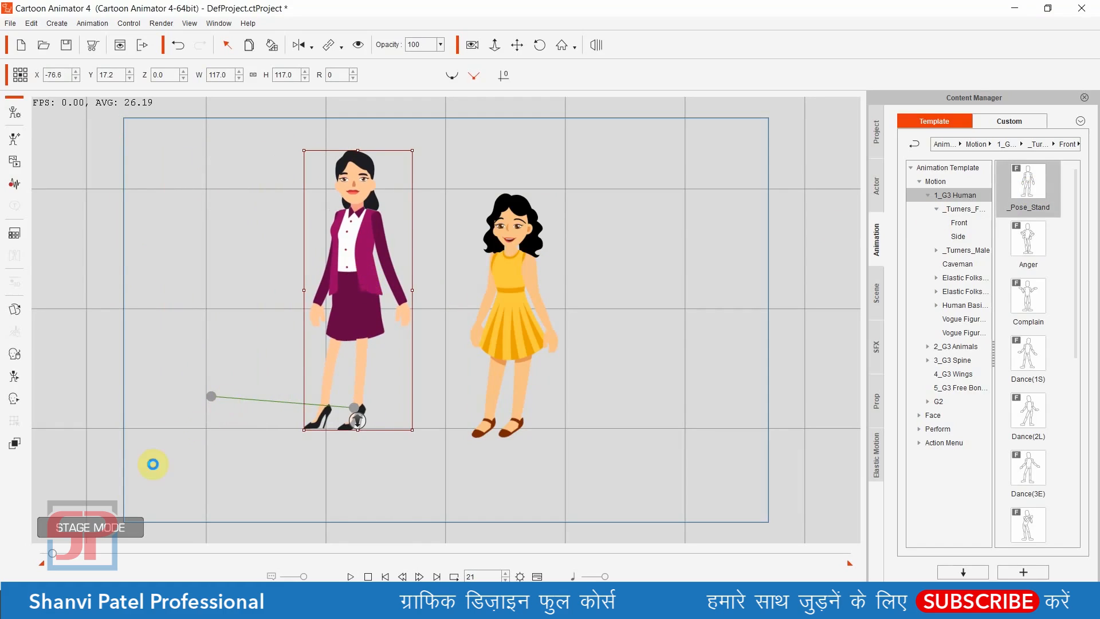
pyautogui.hotkey('ctrl', 'z')
# Step: Apply the _Pose_Stand motion to the suited woman starting at frame 1
pyautogui.moveTo(52, 554); pyautogui.dragTo(25, 553)
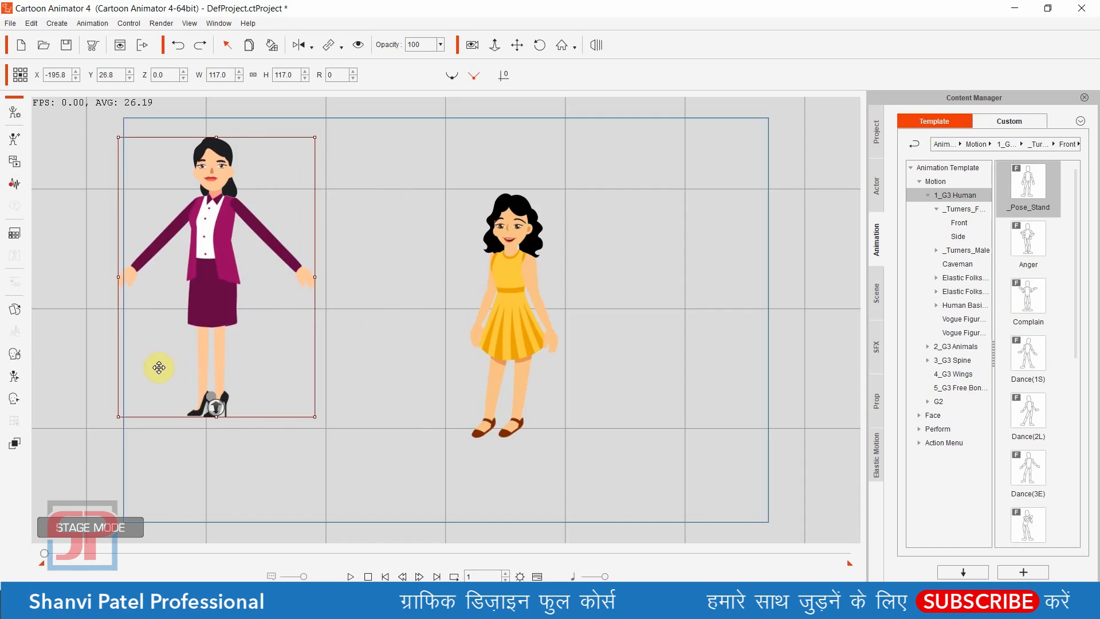
pyautogui.doubleClick(1038, 190)
pyautogui.click(211, 264)
pyautogui.moveTo(211, 264); pyautogui.dragTo(364, 273)
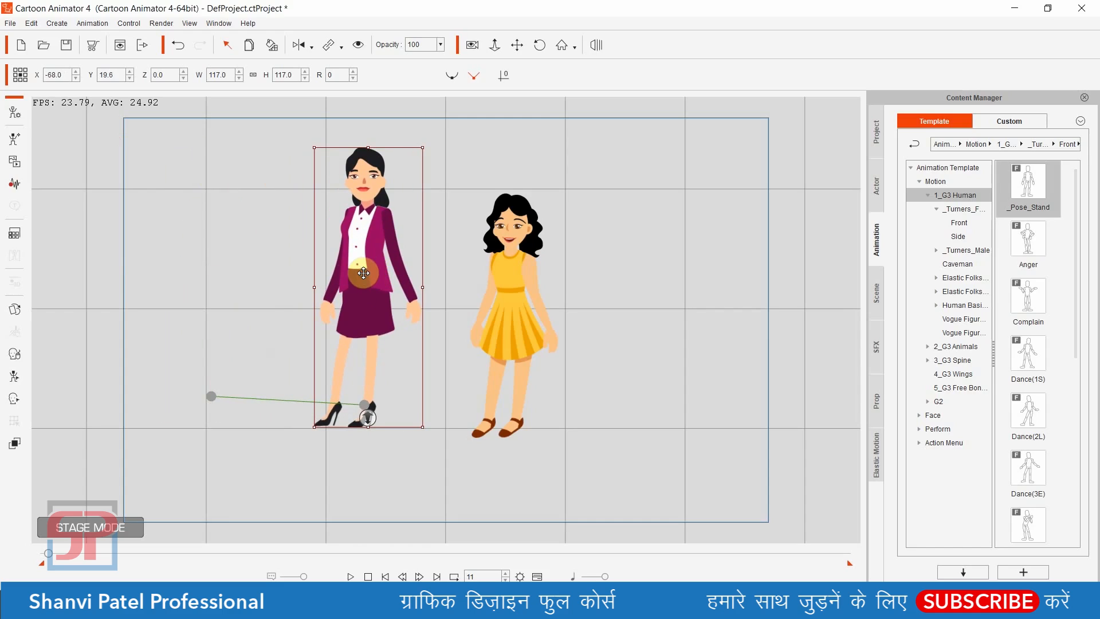
pyautogui.hotkey('ctrl', 'z')
# Step: At frame 1, move the suited woman beside the girl and flip her horizontally, placing her at about X -92, Y 10
pyautogui.click(46, 557)
pyautogui.moveTo(203, 315); pyautogui.dragTo(369, 316)
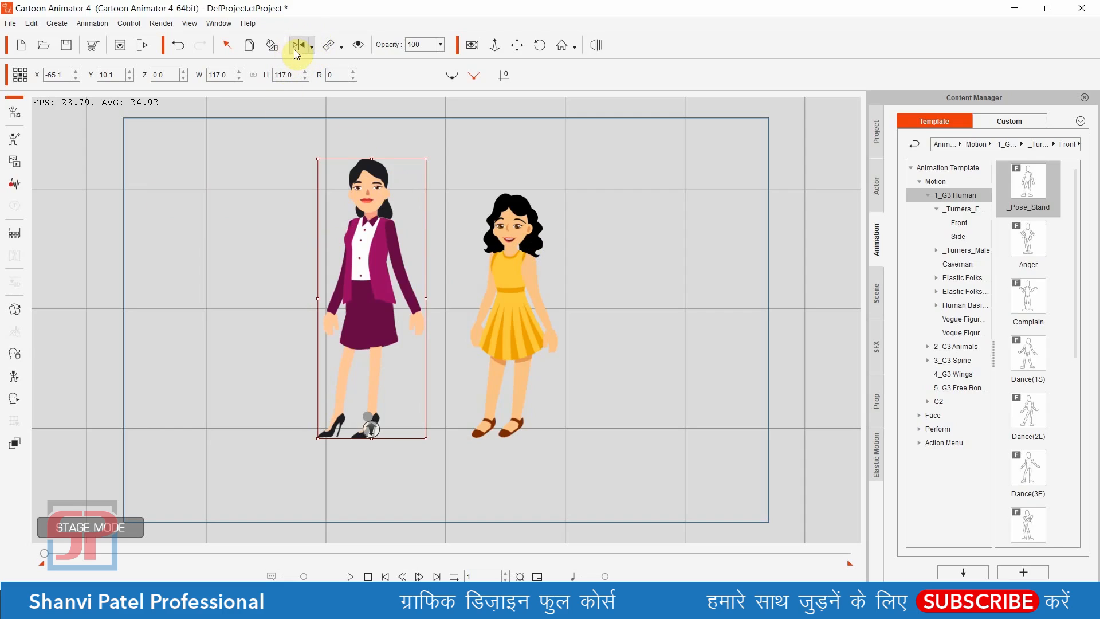
pyautogui.click(310, 48)
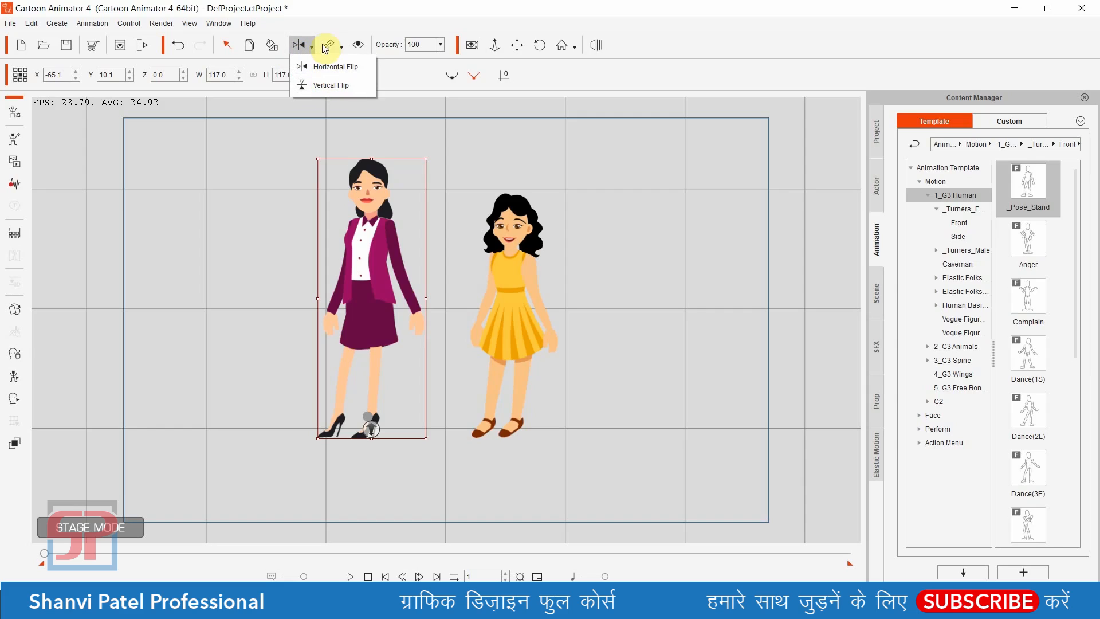
pyautogui.click(323, 23)
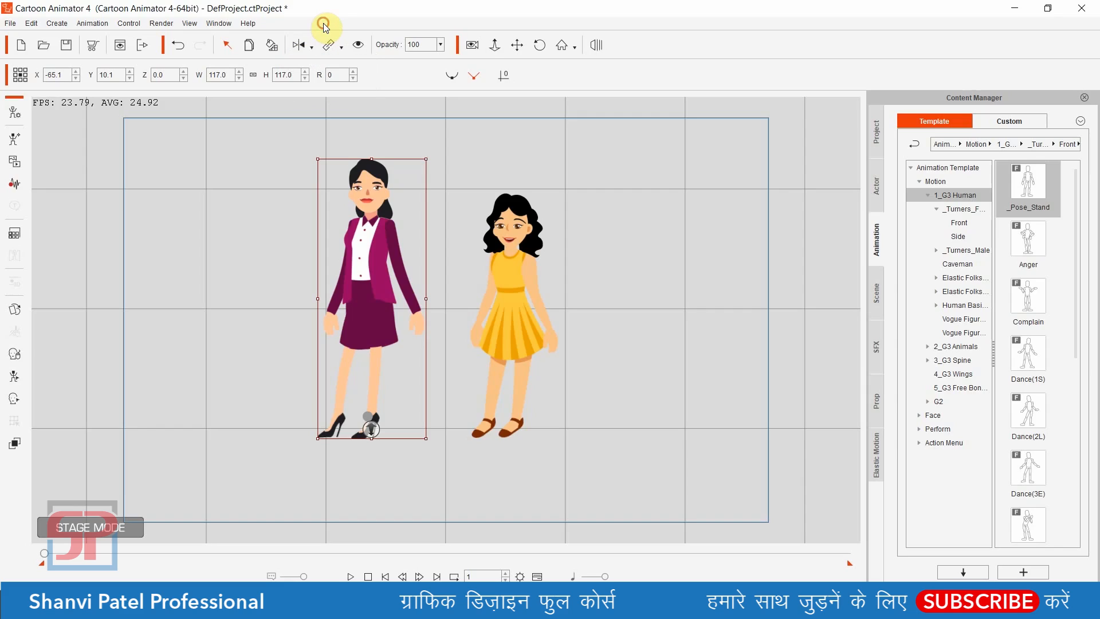
pyautogui.click(296, 46)
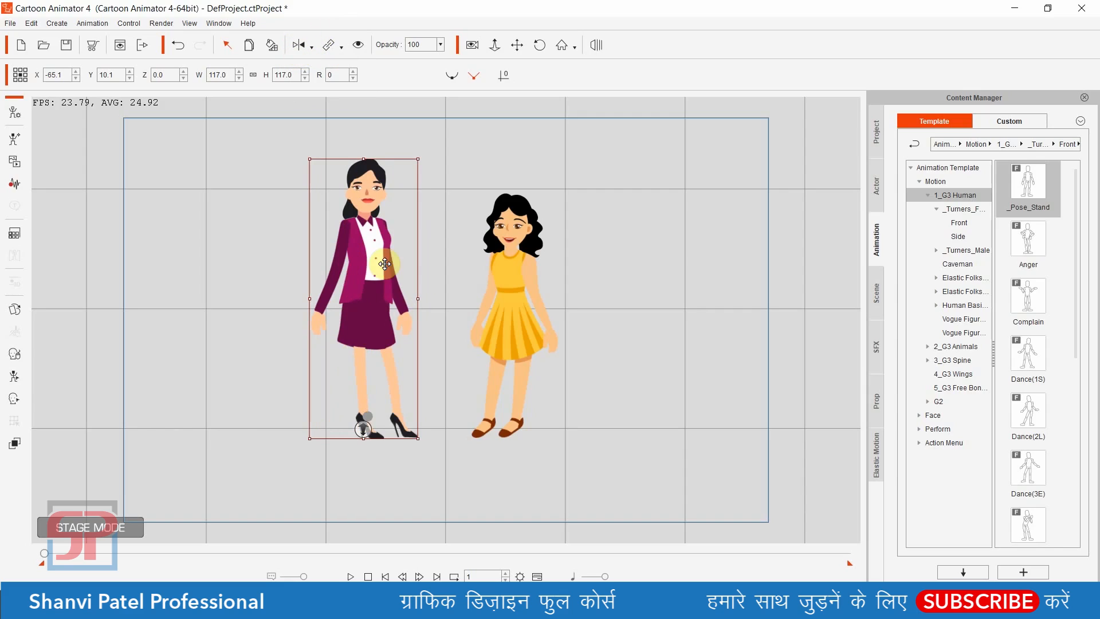
pyautogui.moveTo(384, 265); pyautogui.dragTo(353, 264)
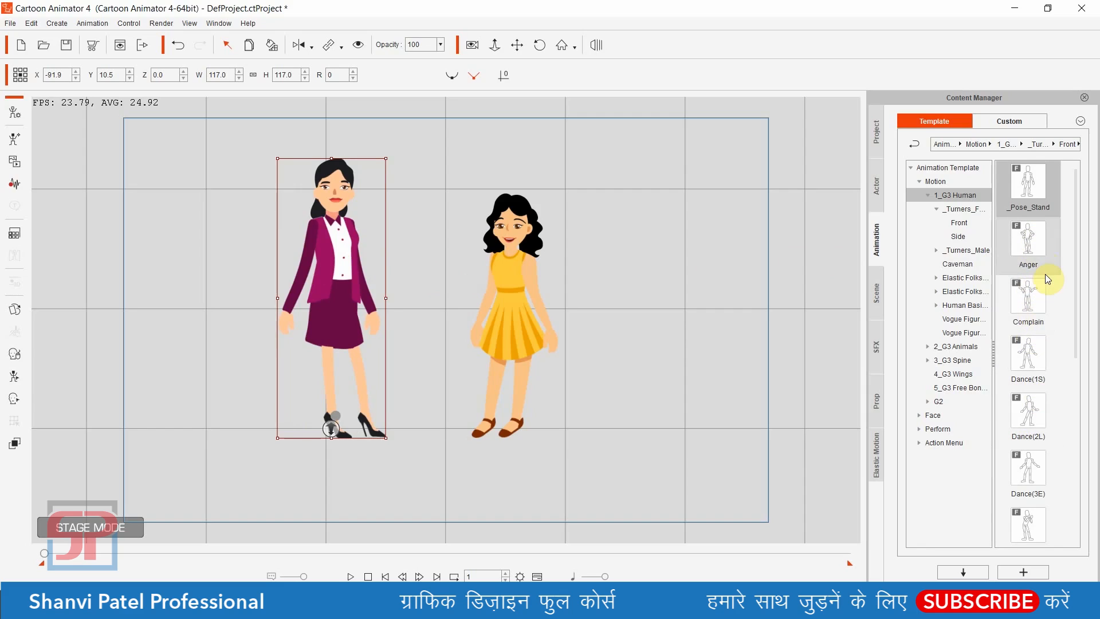
# Step: Apply the Dance(1S) motion to the girl in the yellow dress and return to frame 1
pyautogui.scroll(-5, 1043, 261)
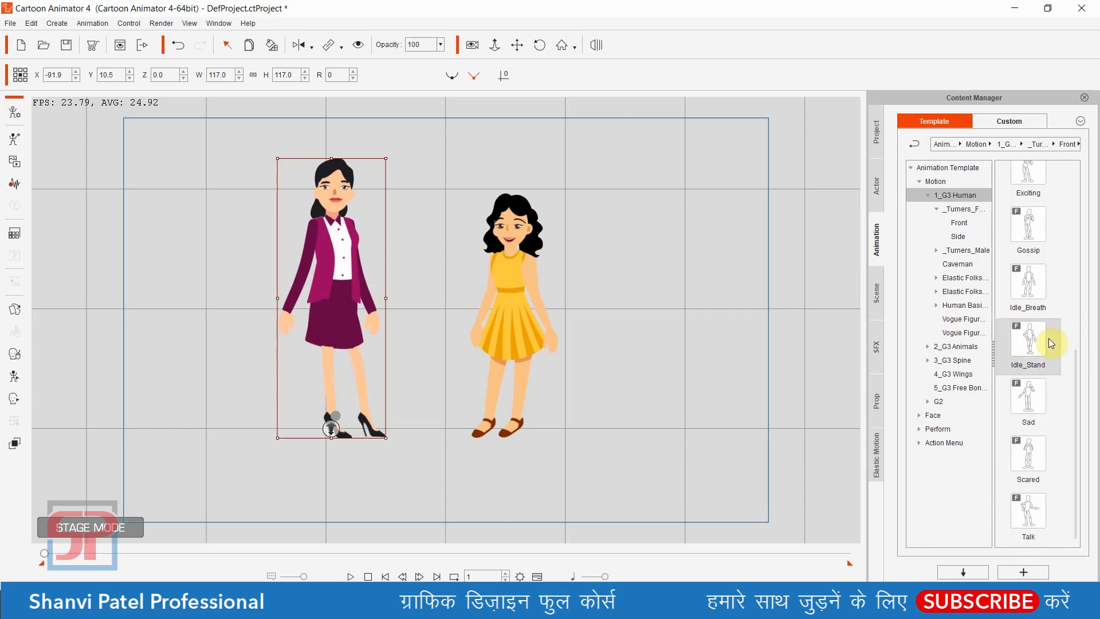
pyautogui.scroll(3, 1048, 253)
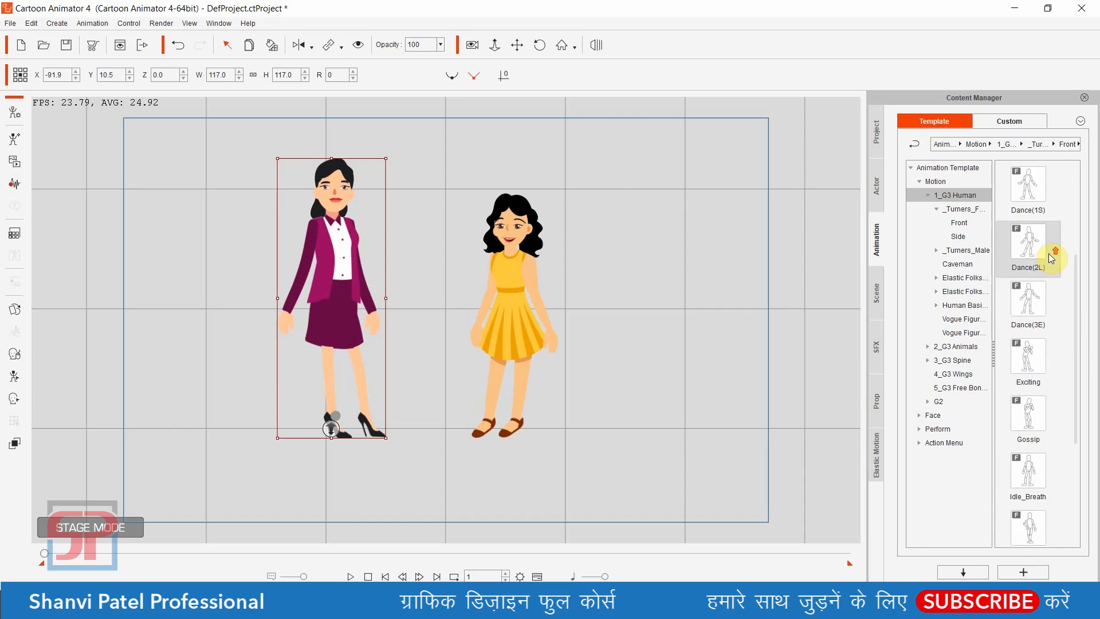
pyautogui.click(1035, 191)
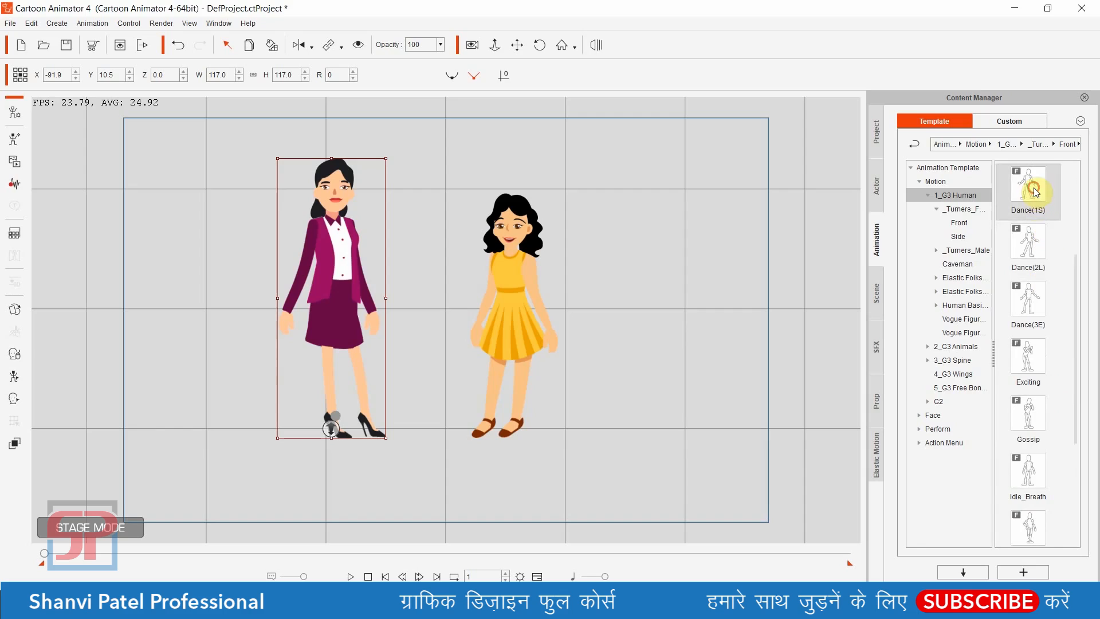
pyautogui.scroll(3, 1033, 212)
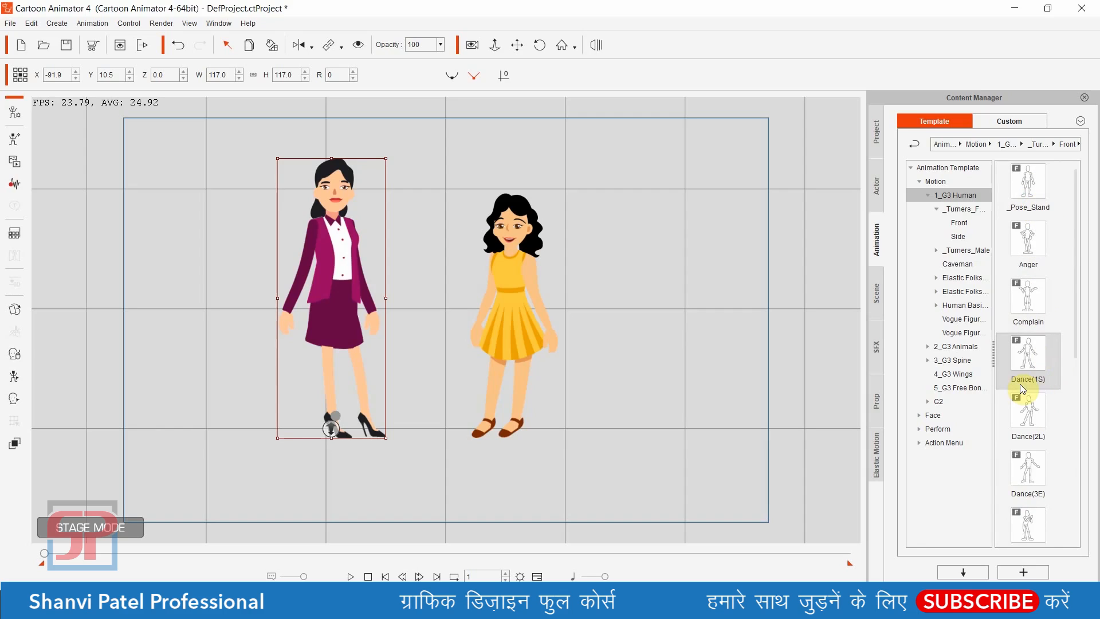
pyautogui.moveTo(1029, 359); pyautogui.dragTo(515, 284)
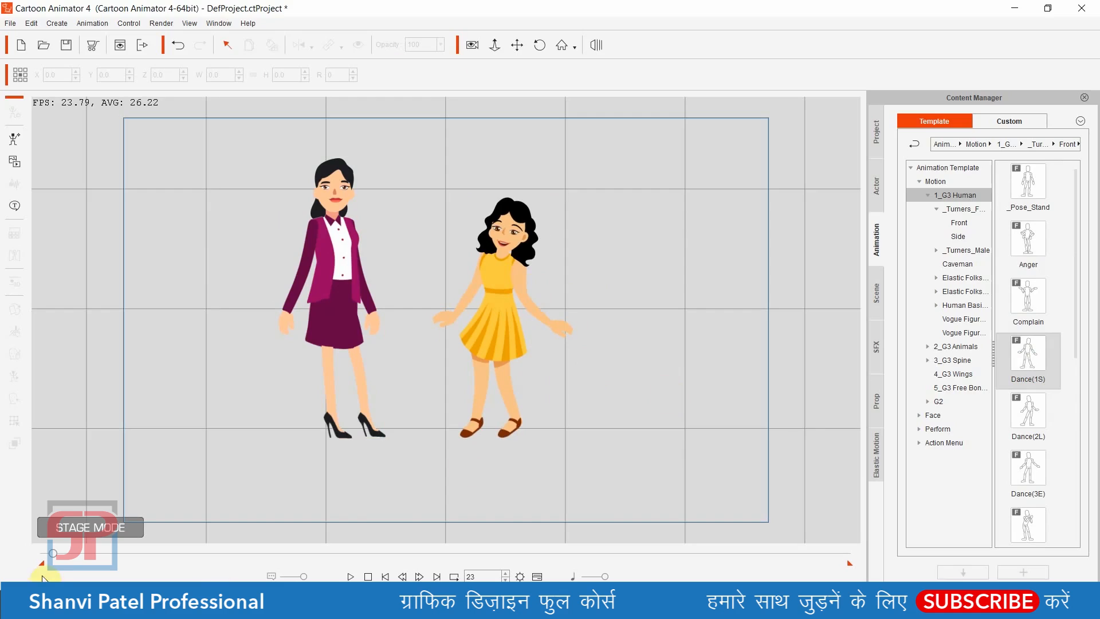
pyautogui.moveTo(54, 559); pyautogui.dragTo(41, 559)
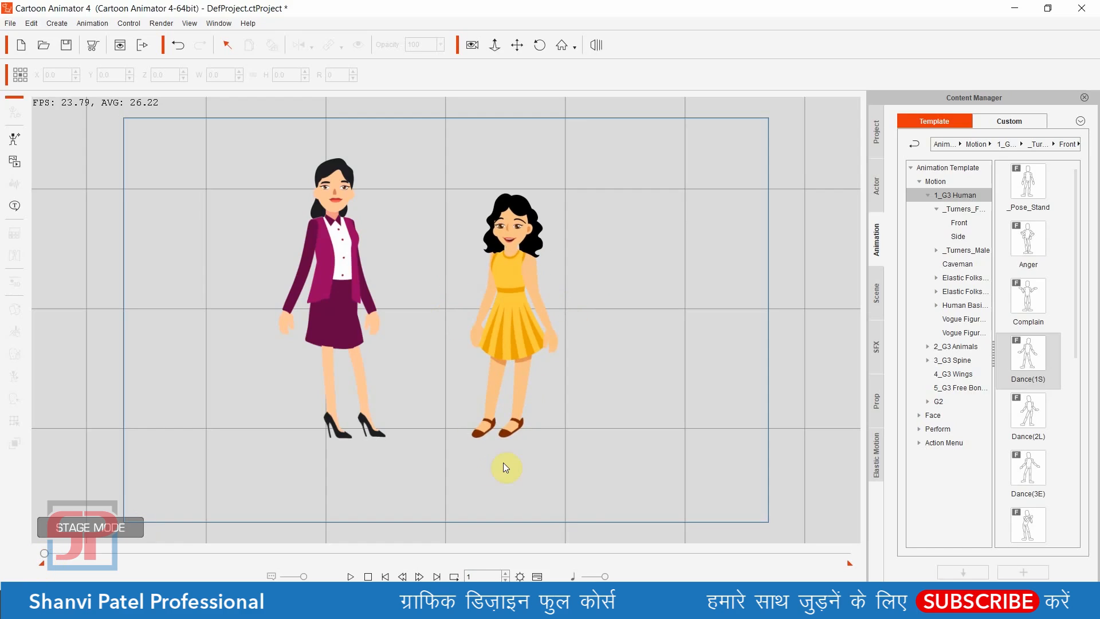
# Step: Apply the Dance(2L) motion to the girl in the yellow dress and preview it
pyautogui.moveTo(1021, 410); pyautogui.dragTo(514, 308)
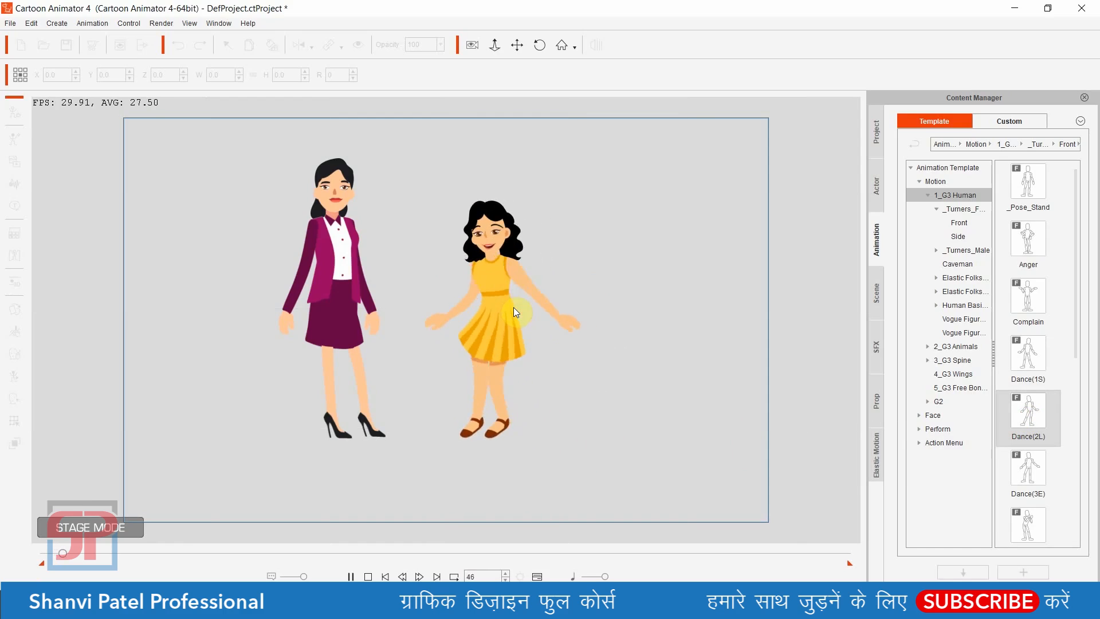
pyautogui.press('space')
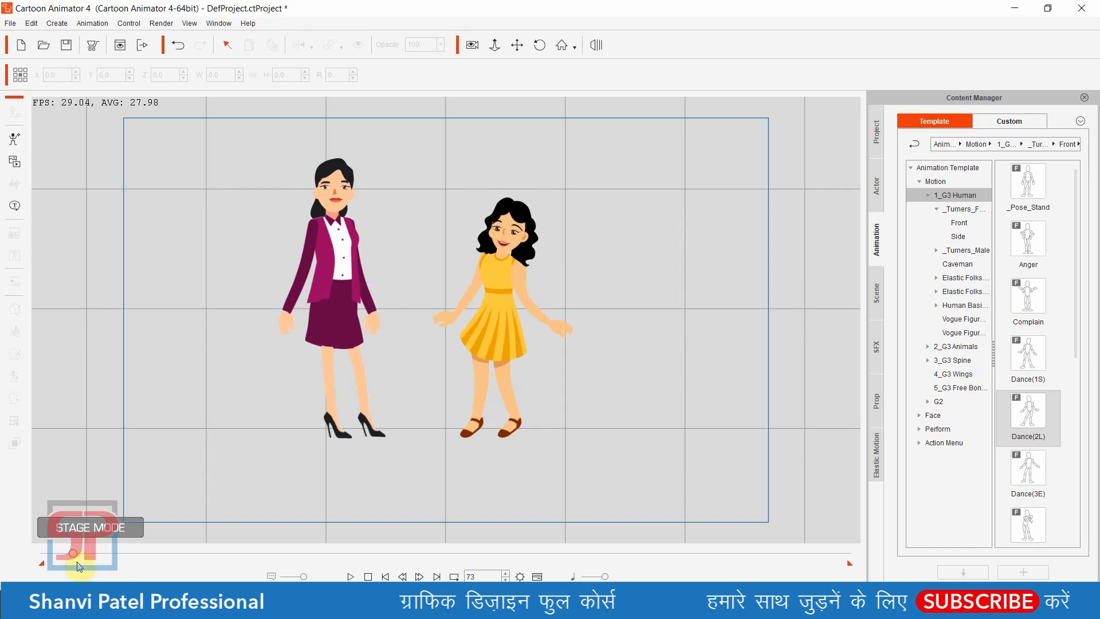
pyautogui.moveTo(62, 557); pyautogui.dragTo(25, 554)
pyautogui.press('space')
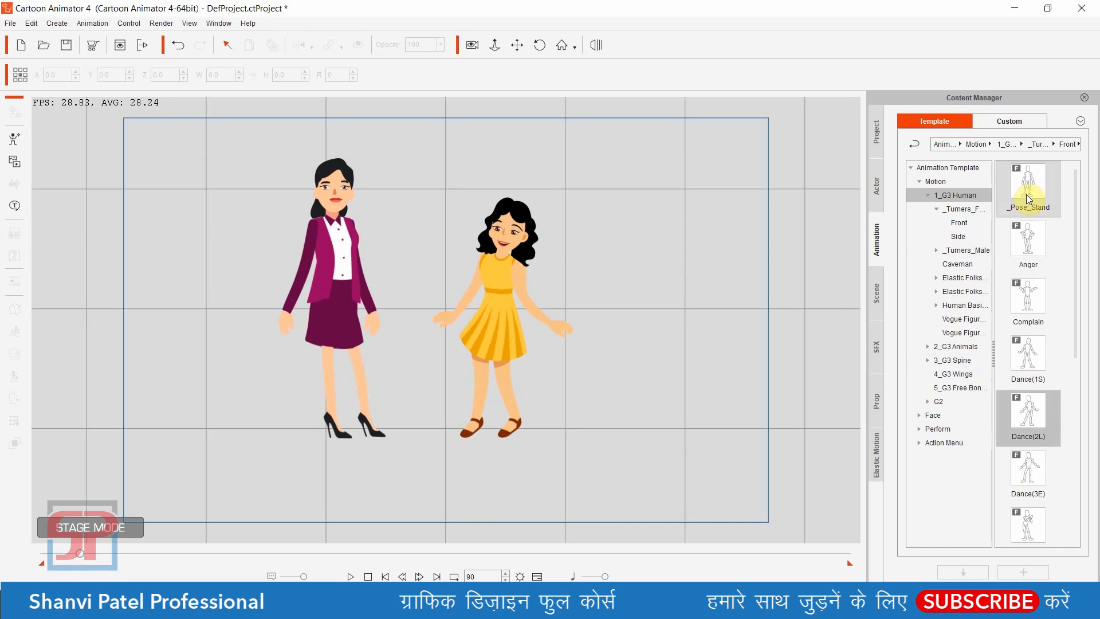
pyautogui.scroll(-5, 1044, 523)
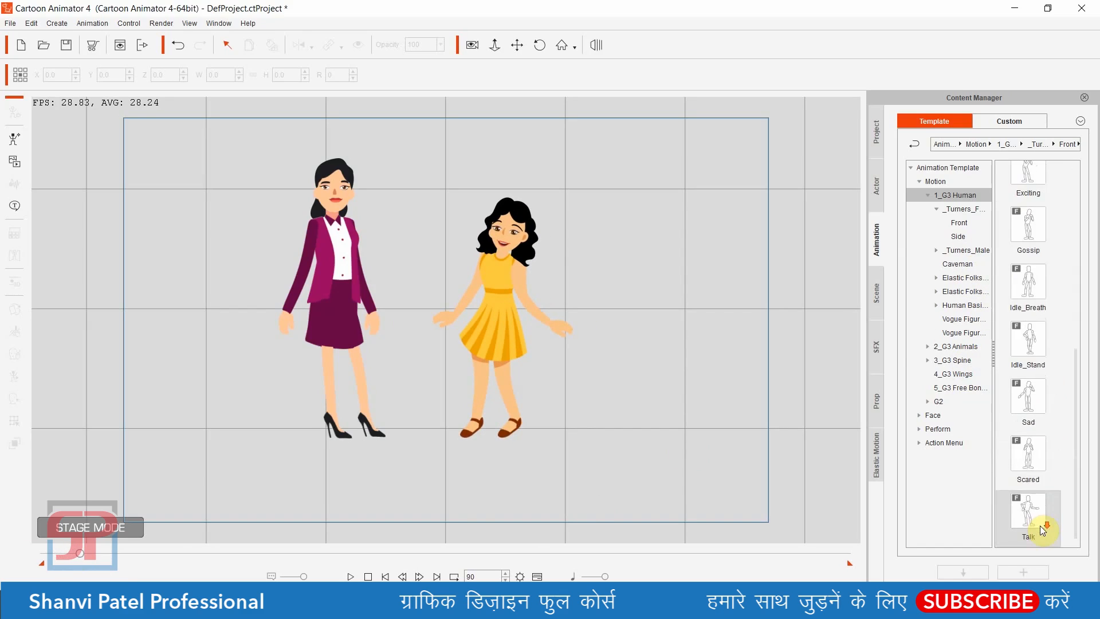
pyautogui.moveTo(1029, 456); pyautogui.dragTo(713, 367)
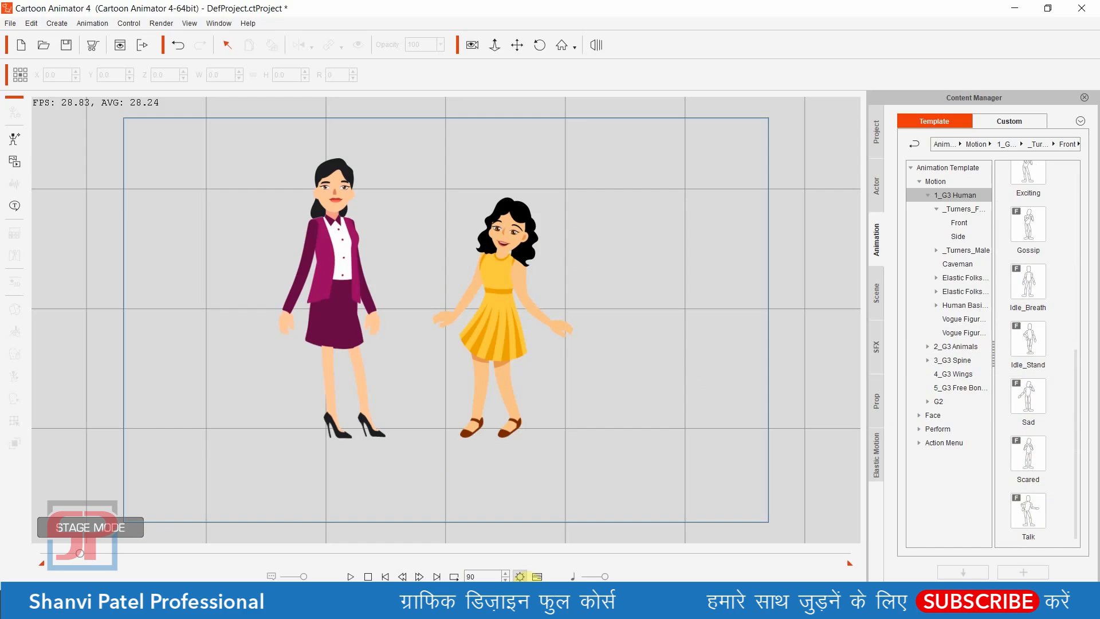
# Step: Show the Timeline with both characters' Motion tracks and delete the Dance(2L) clip from the girl's track
pyautogui.click(537, 575)
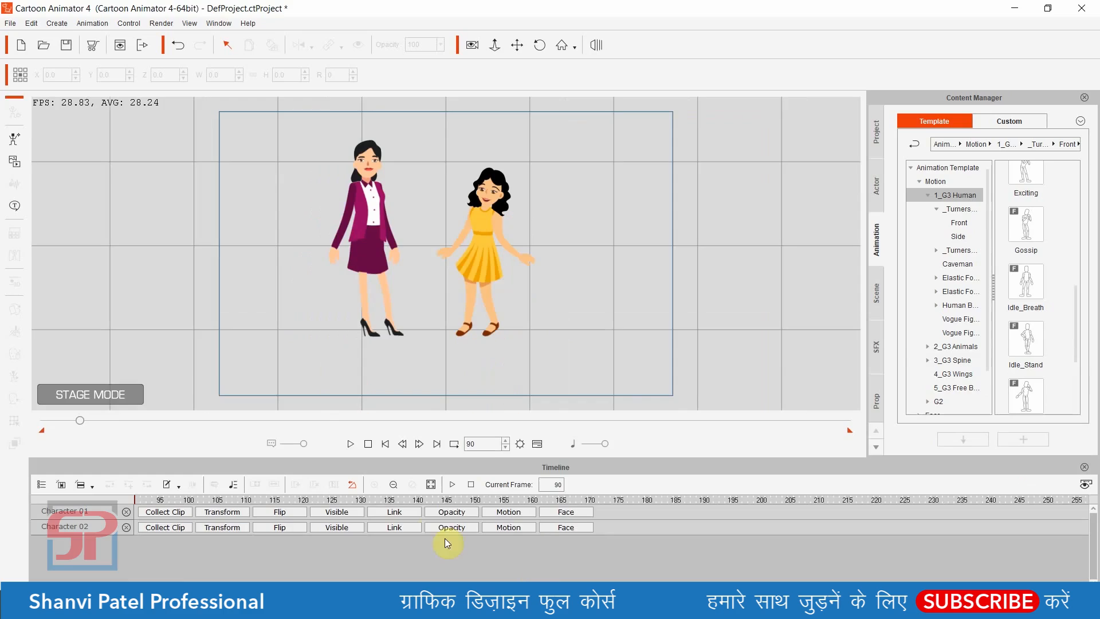
pyautogui.click(503, 515)
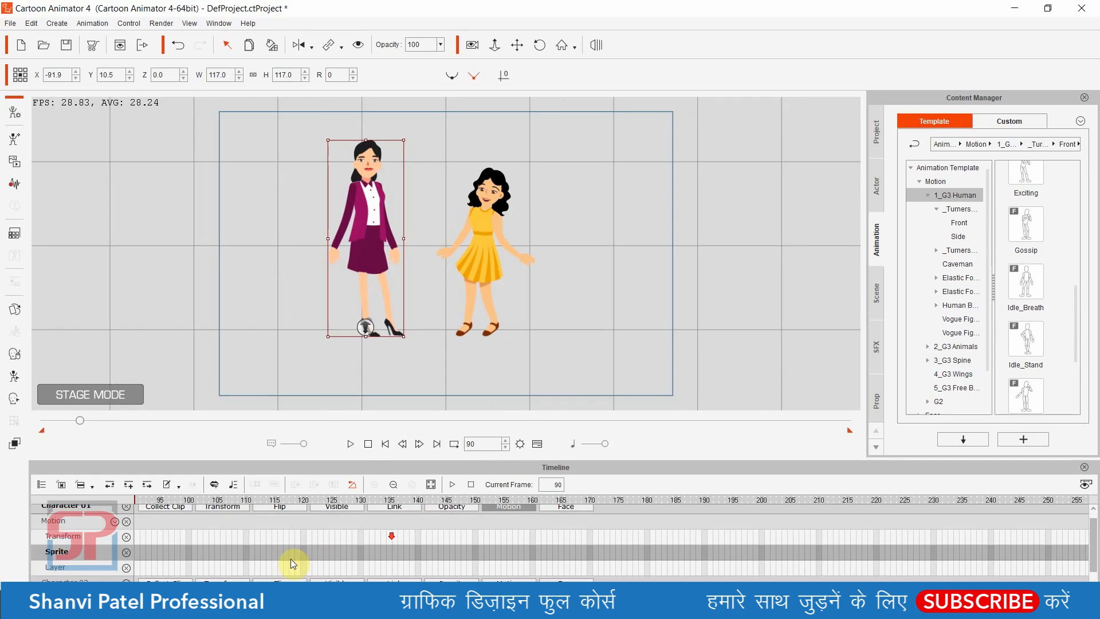
pyautogui.scroll(-1, 260, 566)
pyautogui.click(514, 574)
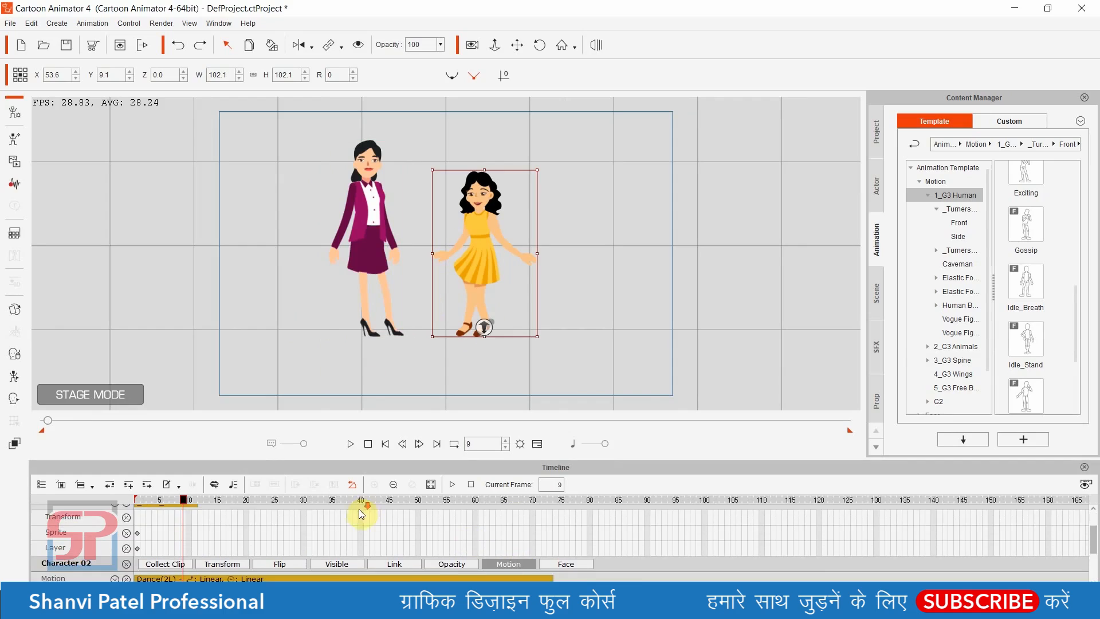
pyautogui.scroll(-1, 358, 554)
pyautogui.click(357, 556)
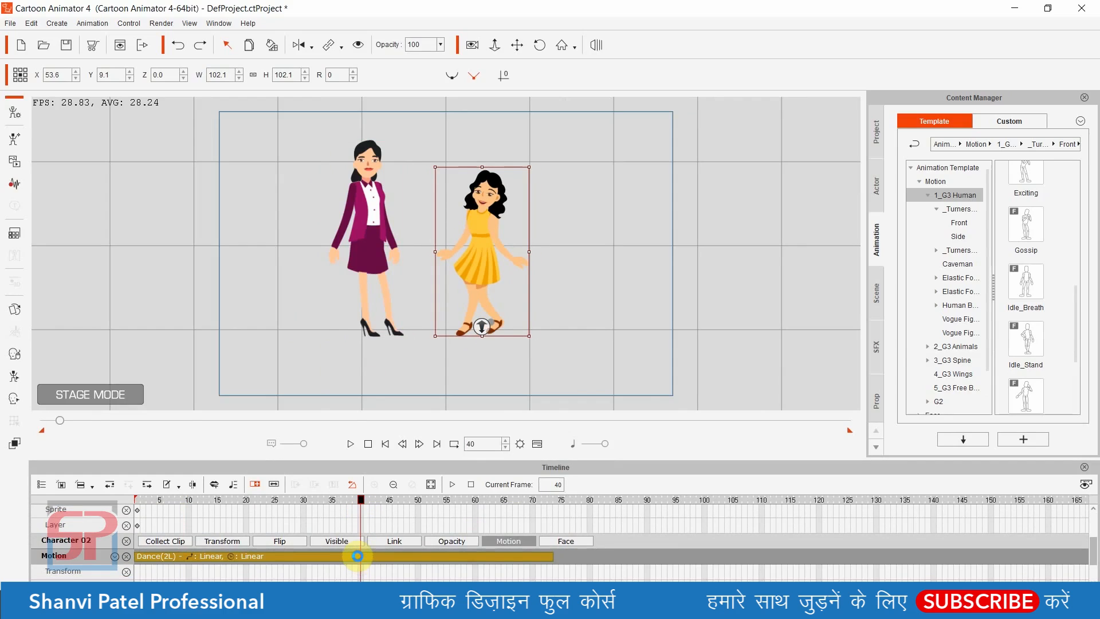
pyautogui.press('Delete')
# Step: Apply the _Pose_Stand motion to the girl at frame 1 and return to the first frame
pyautogui.moveTo(355, 496); pyautogui.dragTo(88, 515)
pyautogui.scroll(5, 1031, 218)
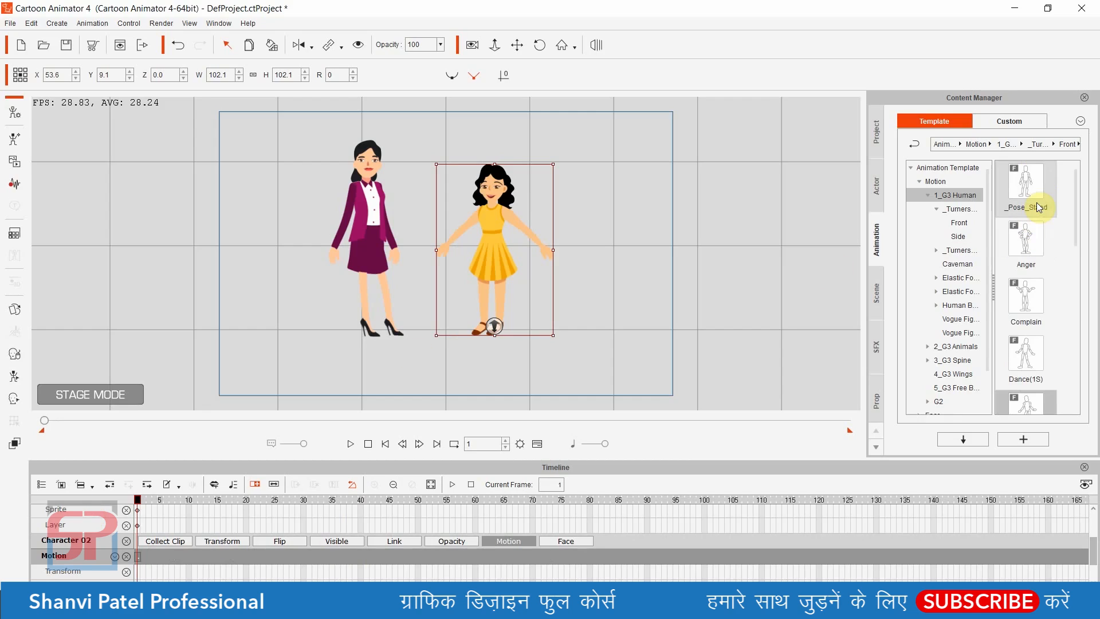
pyautogui.moveTo(1034, 193); pyautogui.dragTo(506, 228)
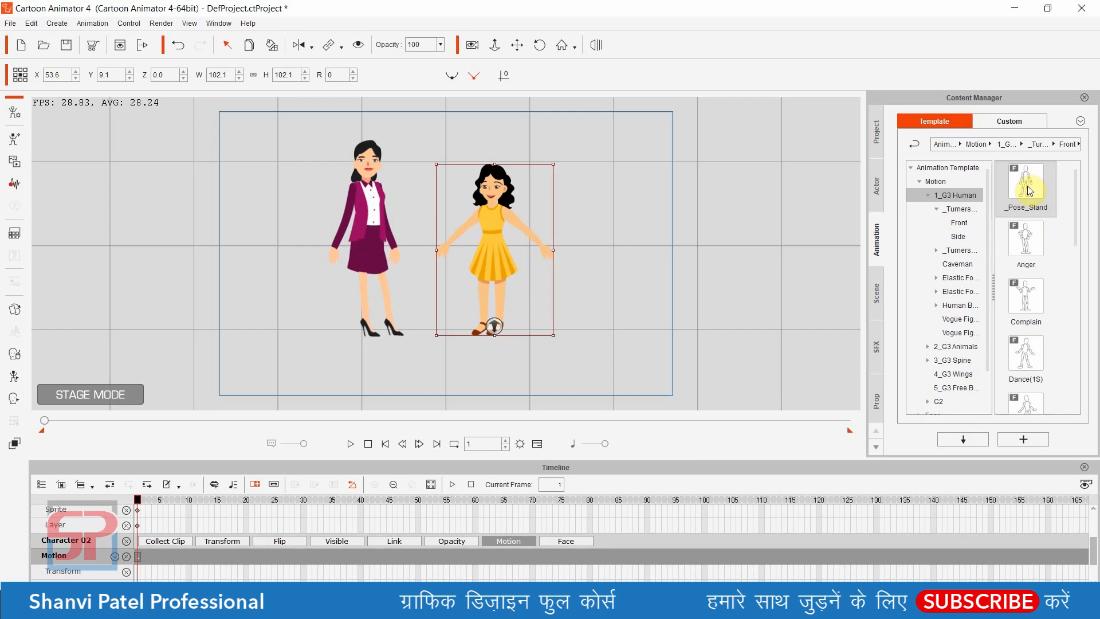
pyautogui.moveTo(1026, 186); pyautogui.dragTo(532, 295)
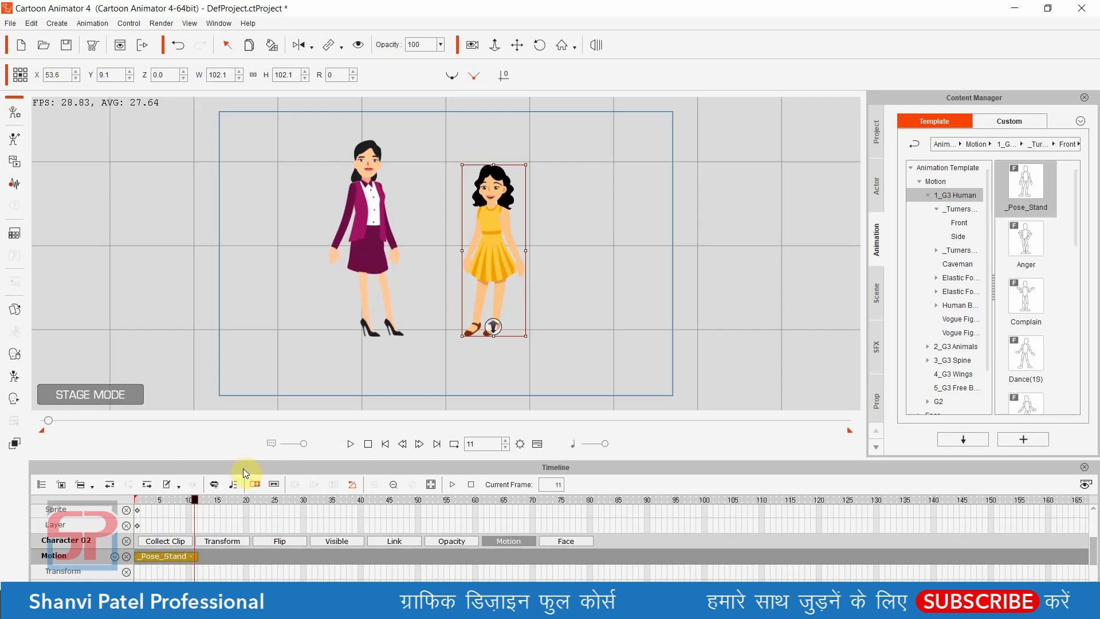
pyautogui.moveTo(195, 500); pyautogui.dragTo(111, 509)
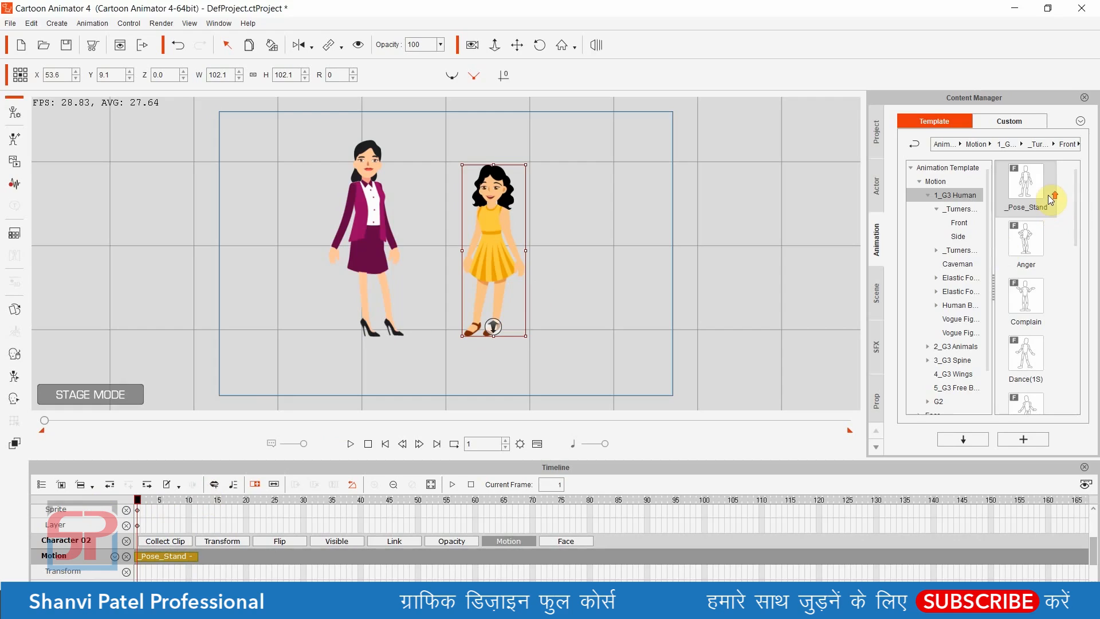
# Step: Look through the female Front motions, then open the female Side folder and examine its templates through the walk motions
pyautogui.scroll(-8, 1026, 229)
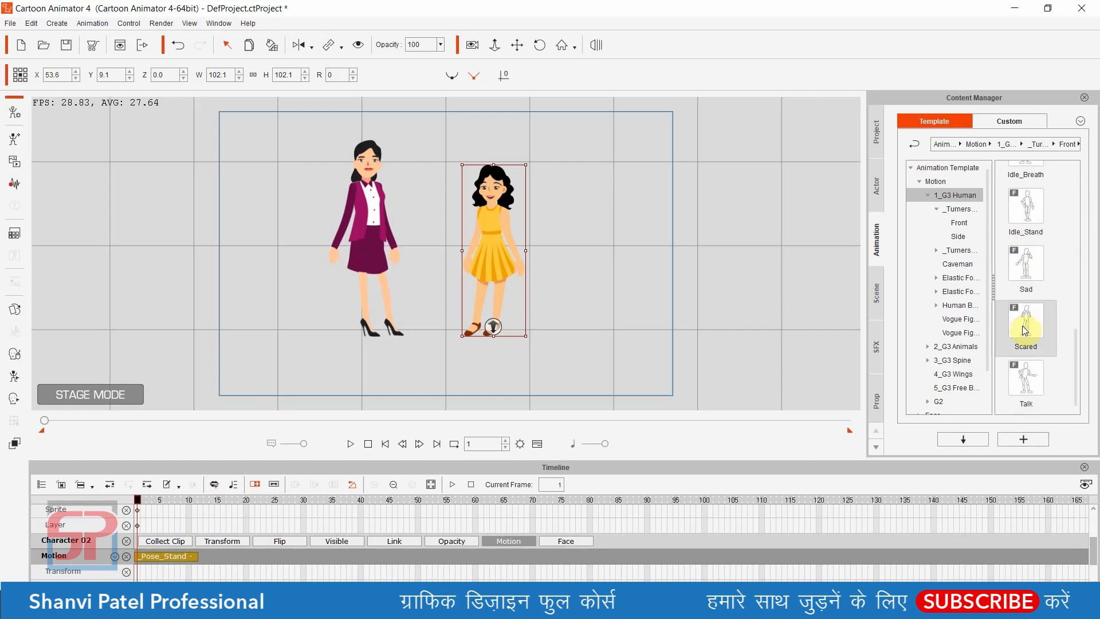
pyautogui.scroll(8, 1040, 269)
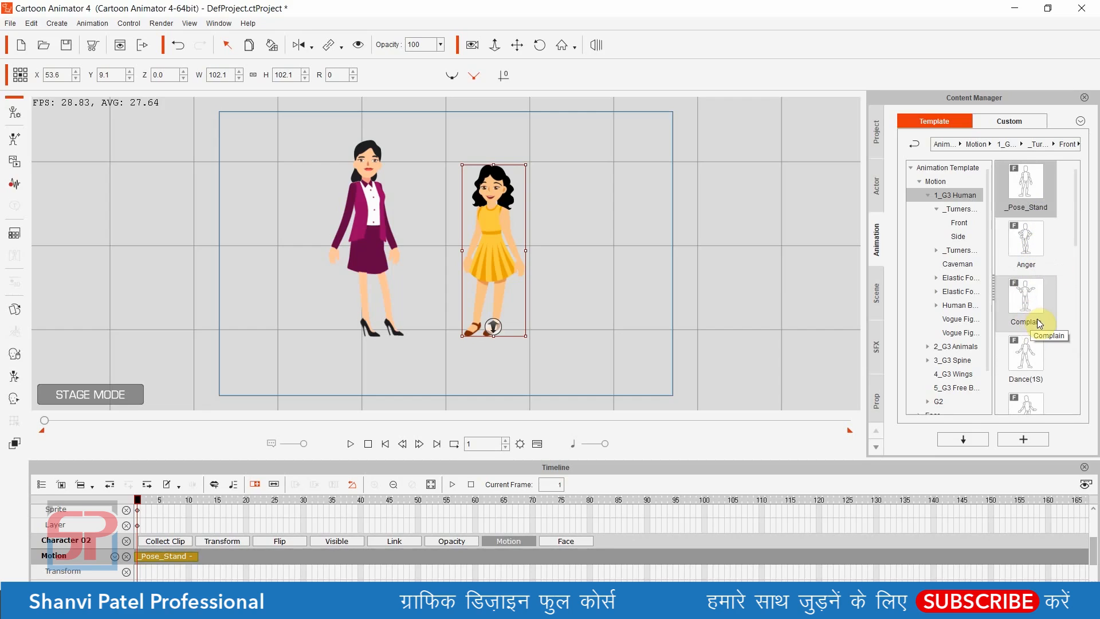
pyautogui.scroll(-5, 1046, 348)
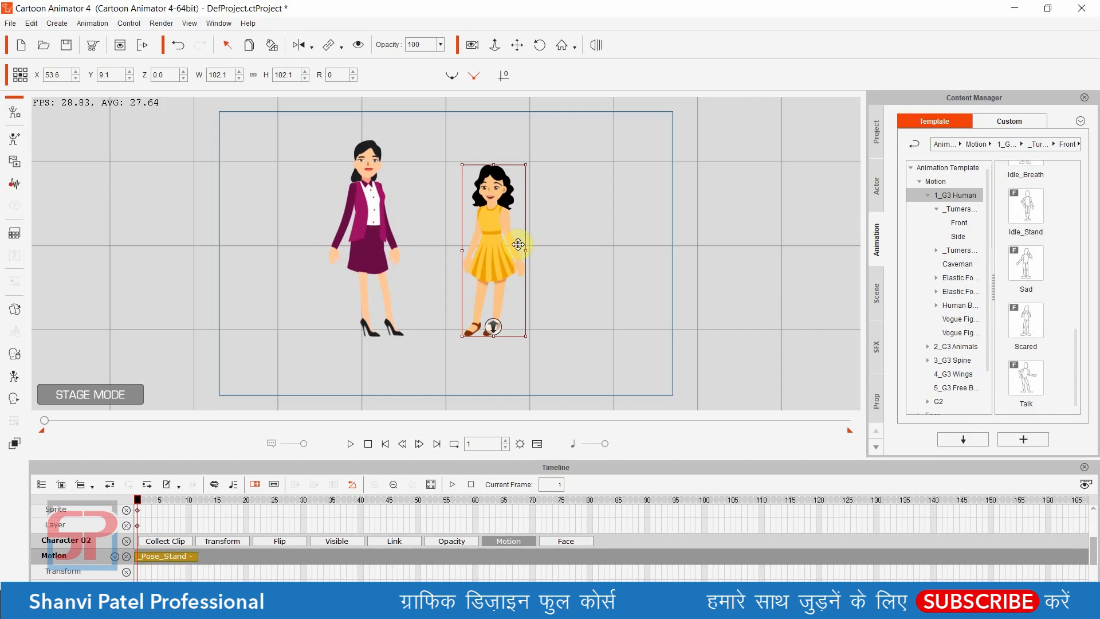
pyautogui.scroll(5, 1048, 233)
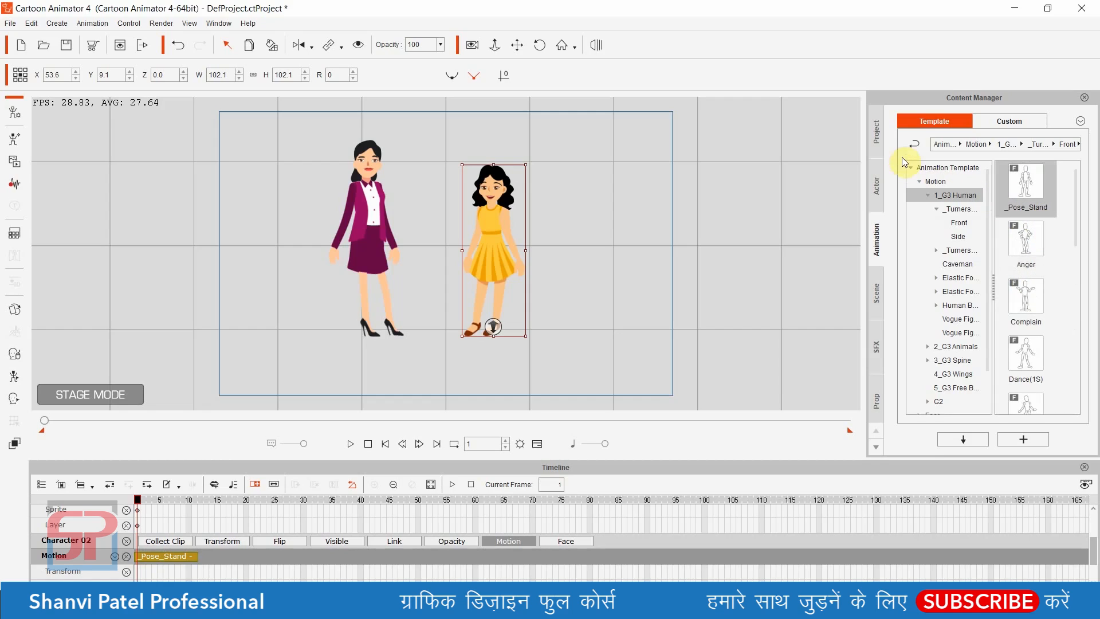
pyautogui.click(958, 195)
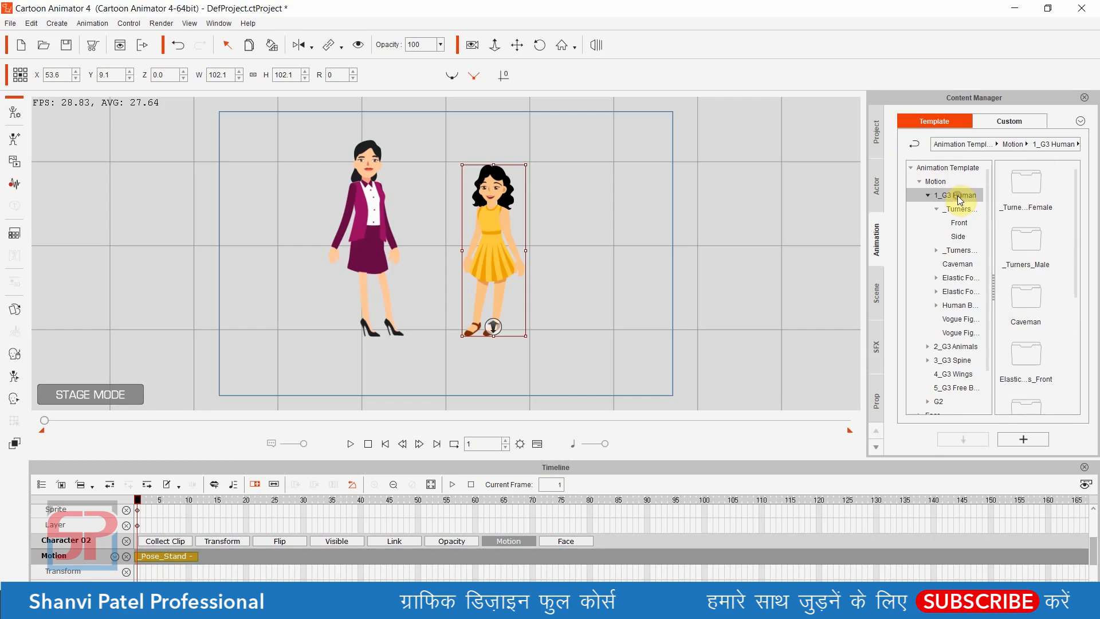
pyautogui.doubleClick(1043, 193)
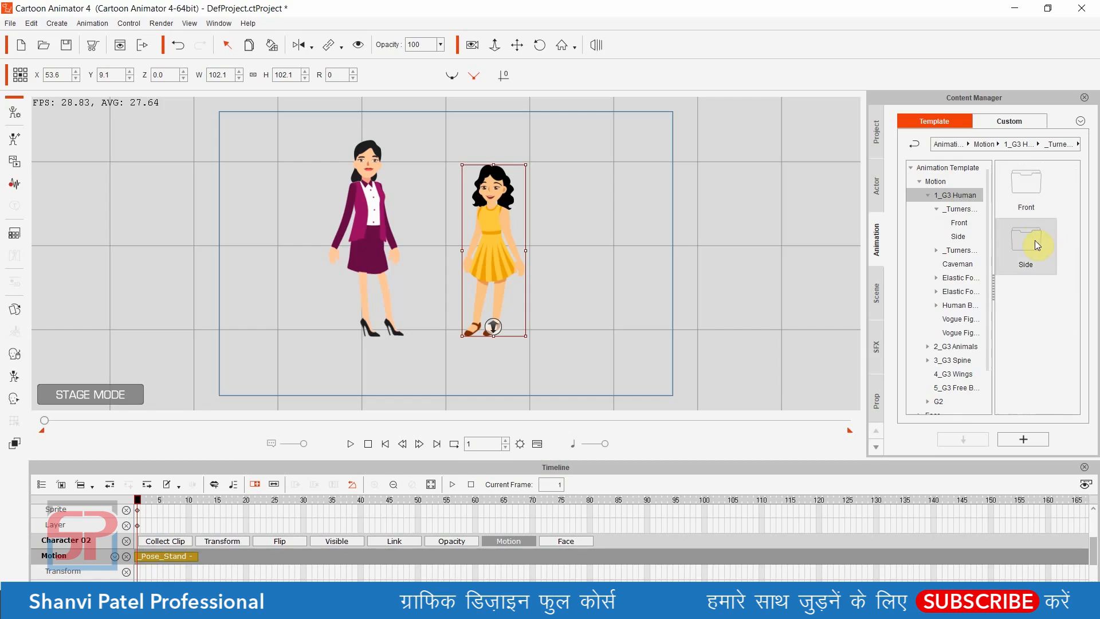
pyautogui.doubleClick(1030, 236)
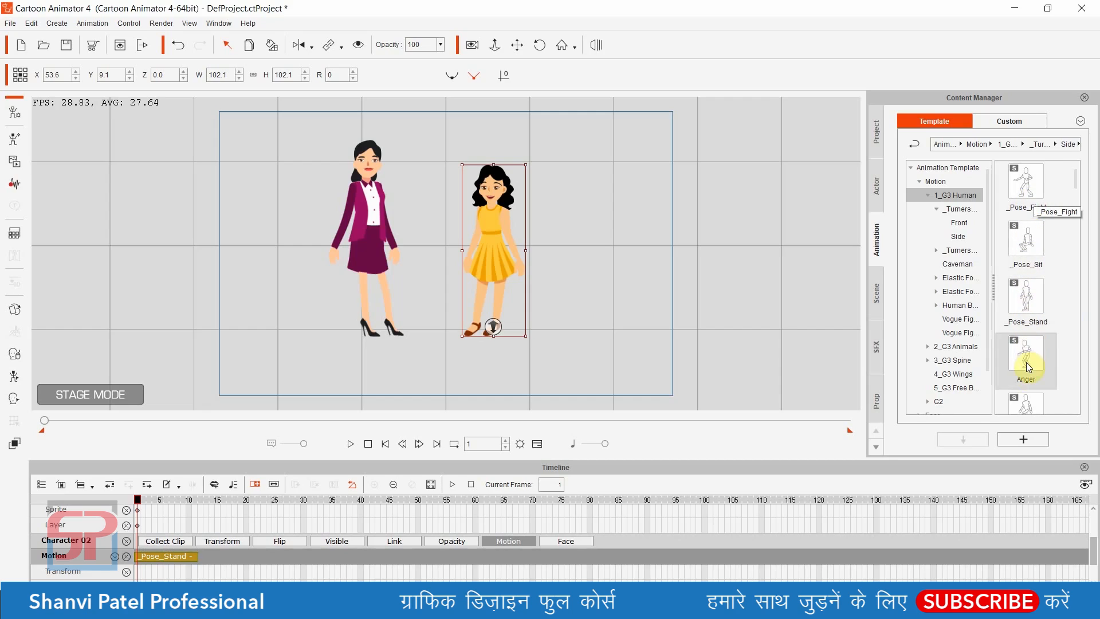
pyautogui.click(1026, 382)
pyautogui.scroll(-10, 1025, 382)
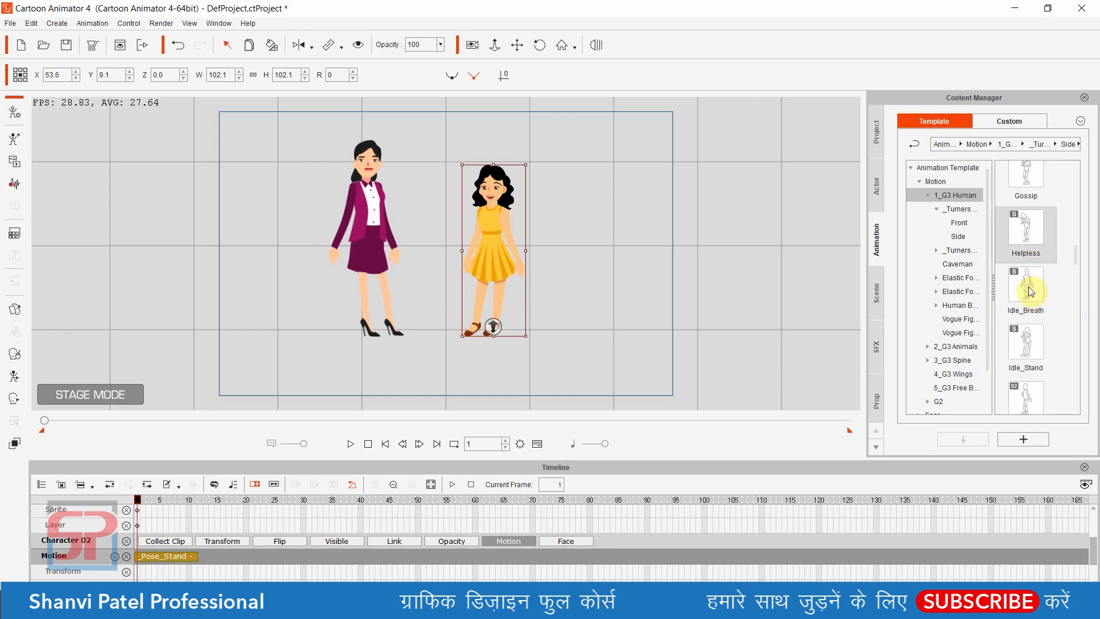
pyautogui.scroll(-6, 1026, 331)
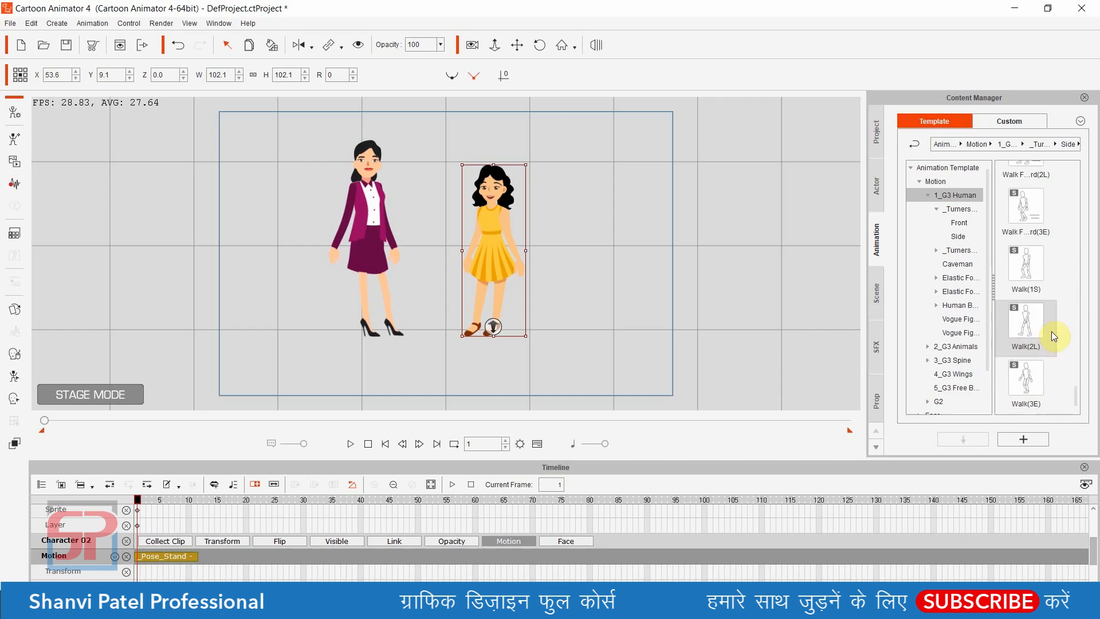
# Step: Move both characters outside opposite sides of the stage frame: the woman to about X -340, Y 10 and the girl to about X 353, Y 4
pyautogui.moveTo(370, 217); pyautogui.dragTo(166, 219)
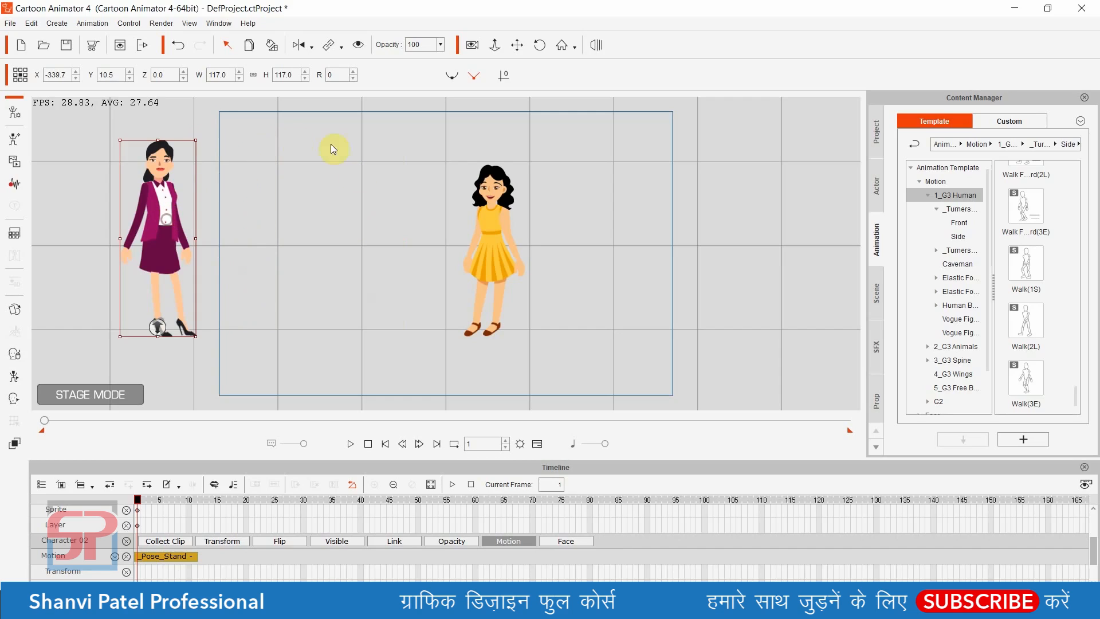
pyautogui.moveTo(482, 229); pyautogui.dragTo(740, 242)
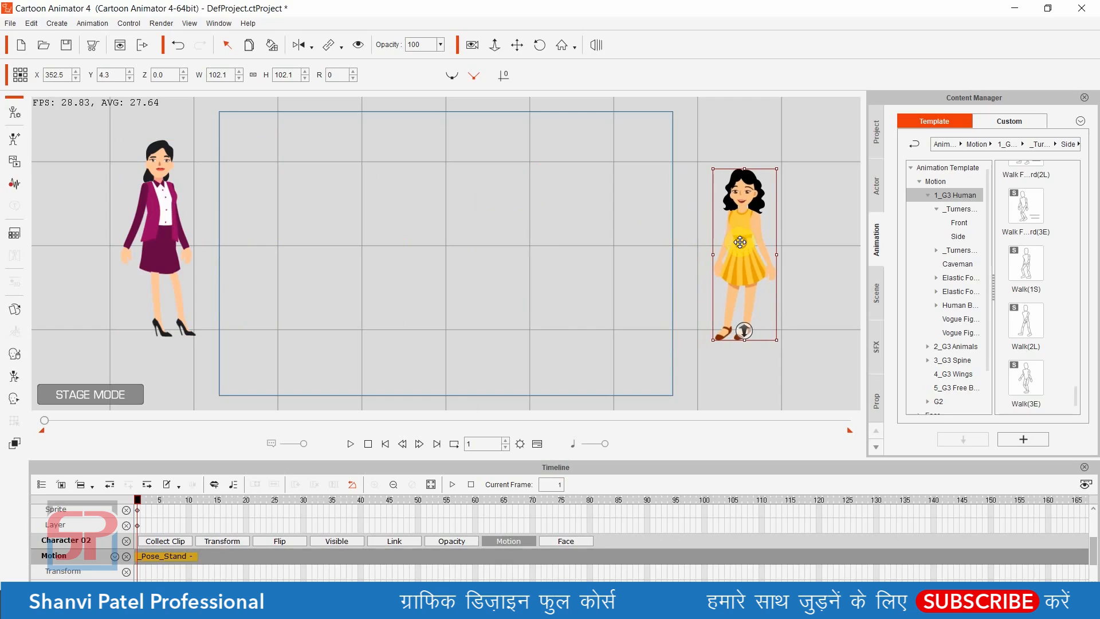
pyautogui.click(434, 186)
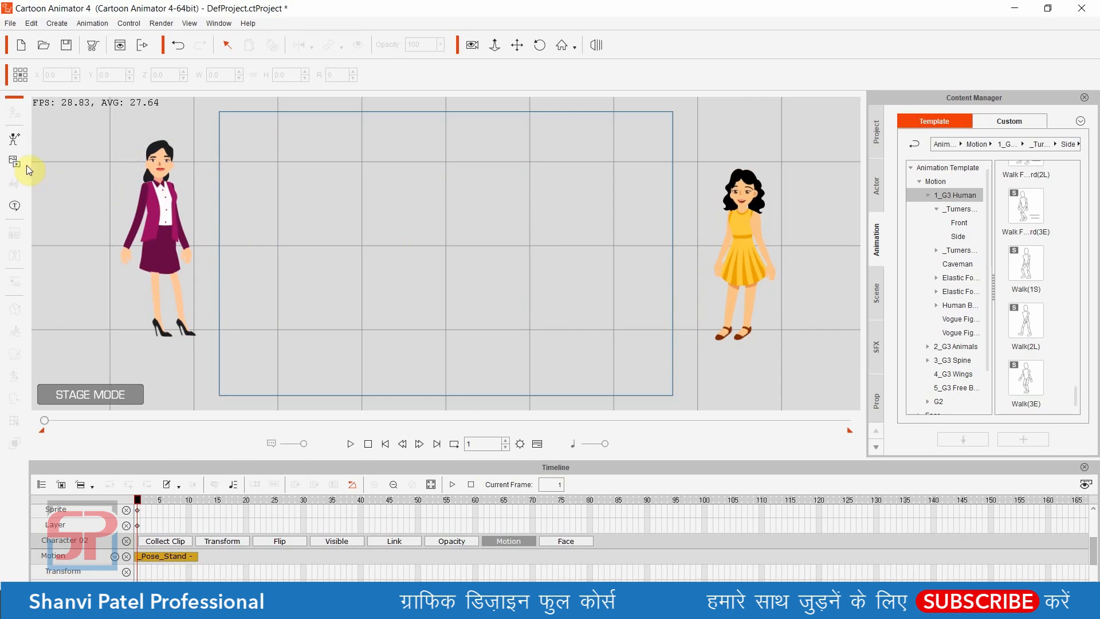
# Step: Import the BG2 landscape image from the BG folder and move it up to about X -34, Y 126
pyautogui.click(11, 161)
pyautogui.click(574, 253)
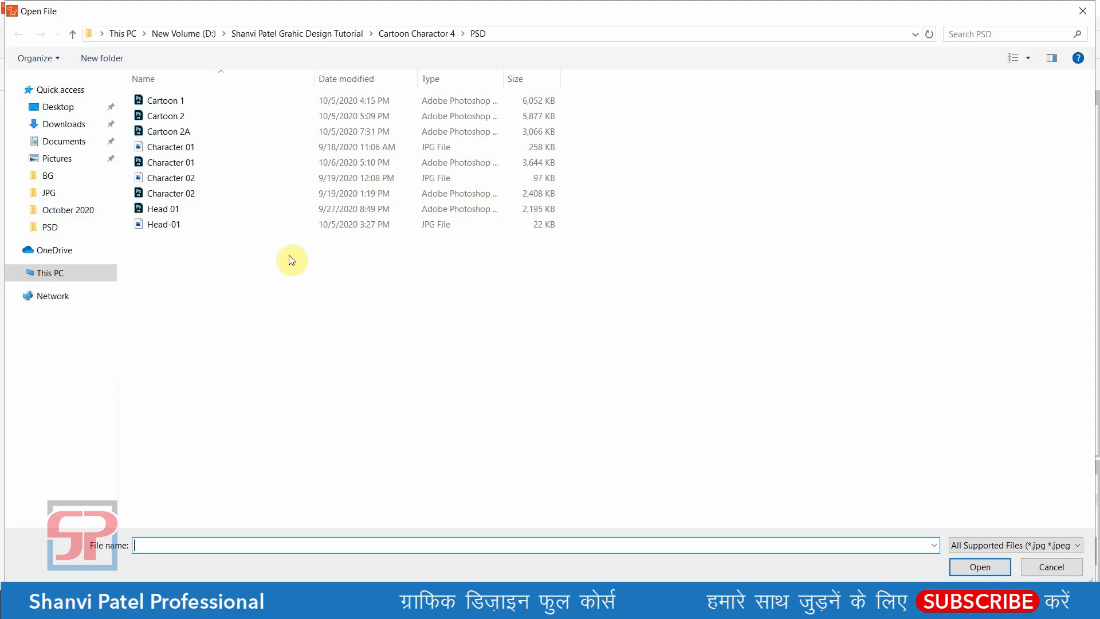
pyautogui.click(411, 33)
pyautogui.doubleClick(165, 100)
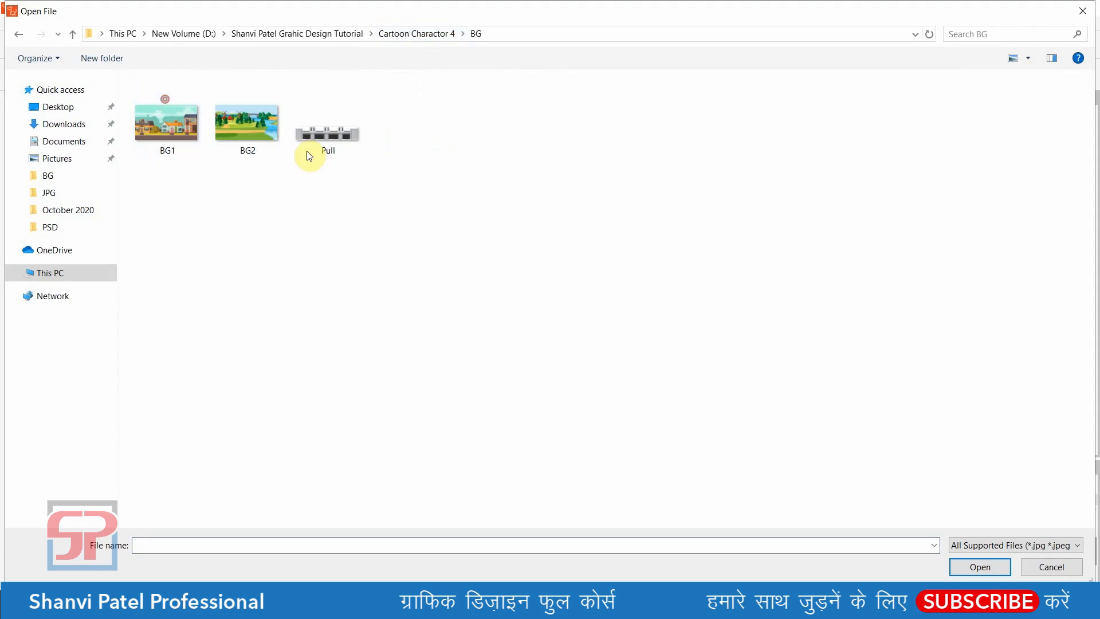
pyautogui.doubleClick(263, 135)
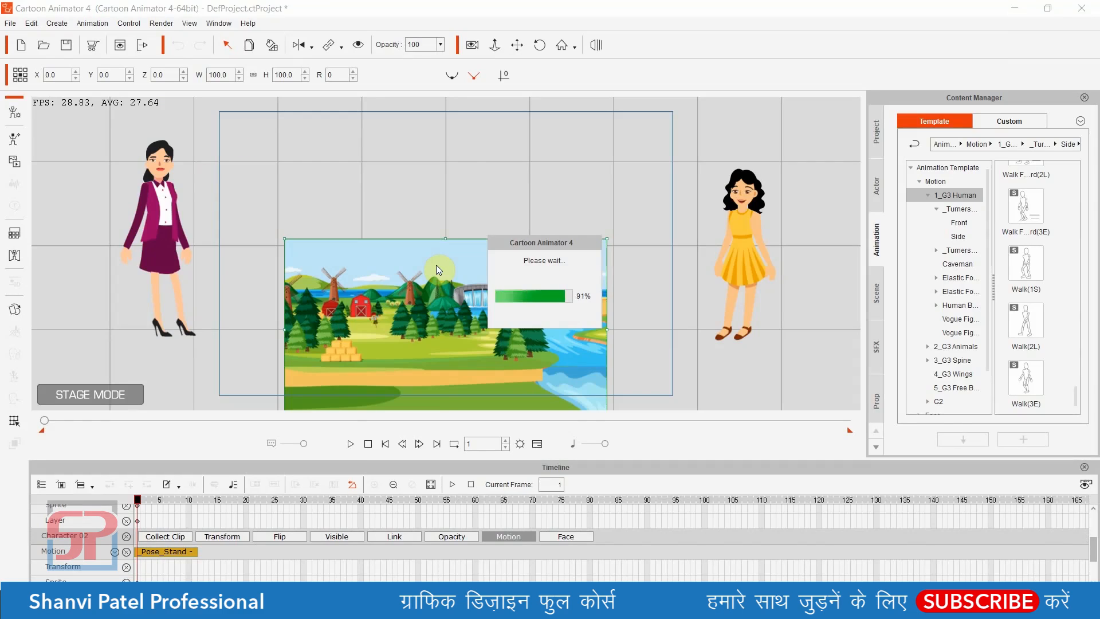
pyautogui.moveTo(465, 245); pyautogui.dragTo(436, 145)
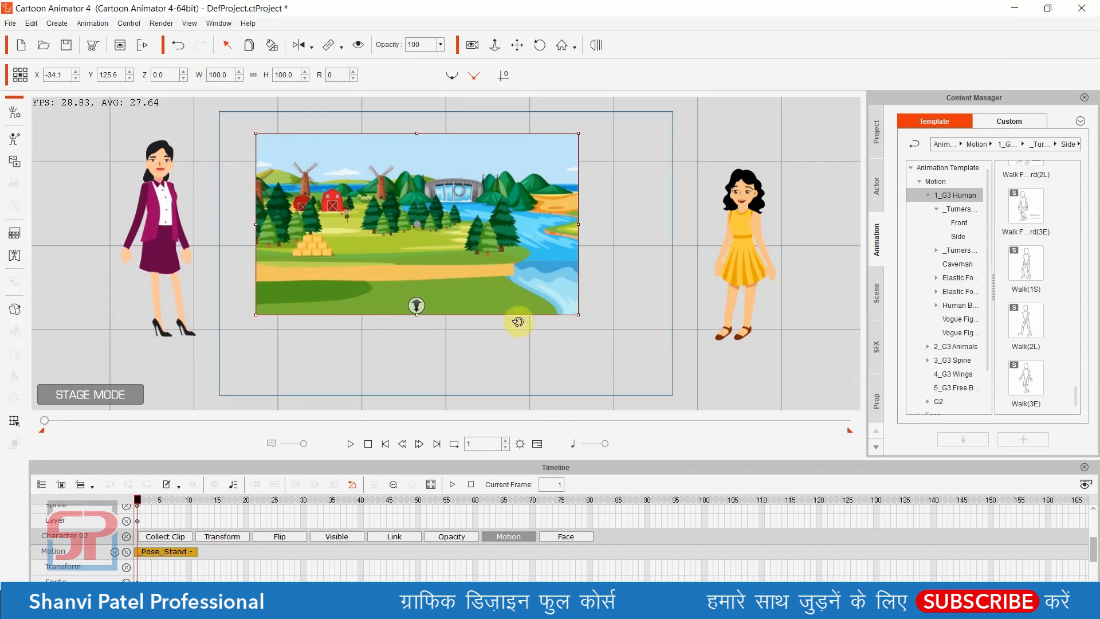
# Step: Enlarge the landscape background to about 193% at X -0.7, Y 129 and send it behind both characters at about Z -27
pyautogui.moveTo(577, 314); pyautogui.dragTo(606, 312)
pyautogui.moveTo(742, 399); pyautogui.dragTo(754, 400)
pyautogui.moveTo(652, 338); pyautogui.dragTo(652, 326)
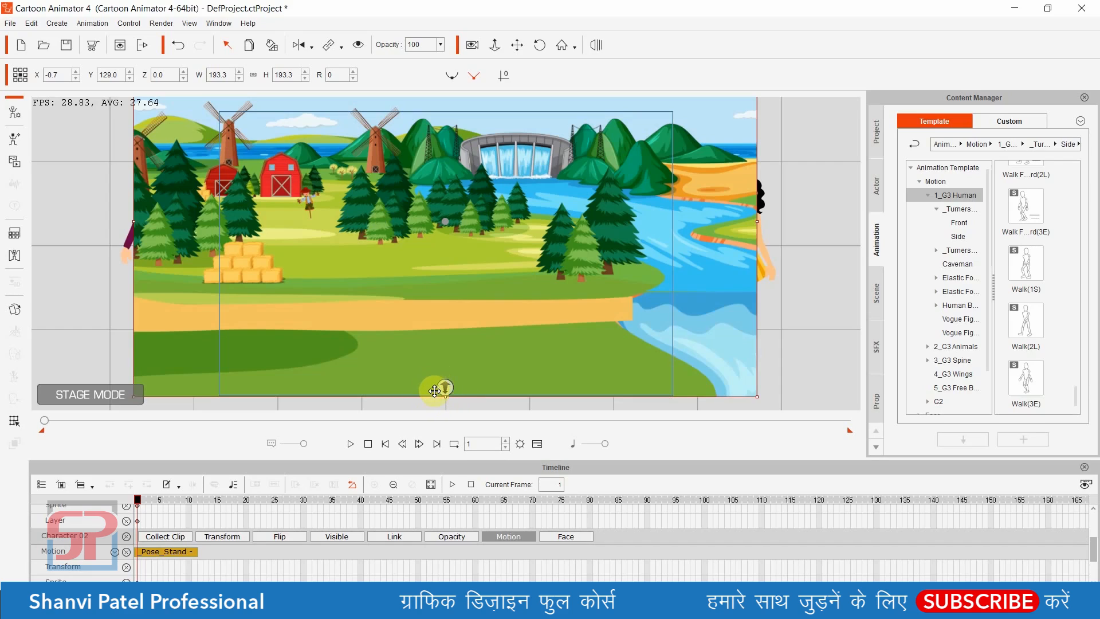
pyautogui.moveTo(446, 381); pyautogui.dragTo(446, 388)
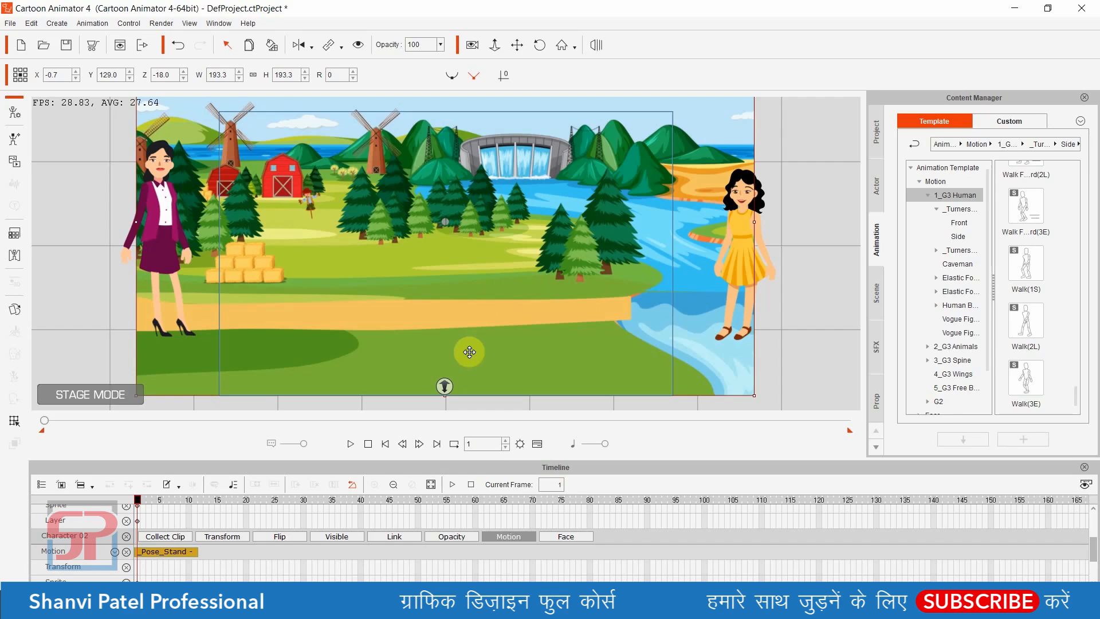
pyautogui.moveTo(445, 384); pyautogui.dragTo(445, 385)
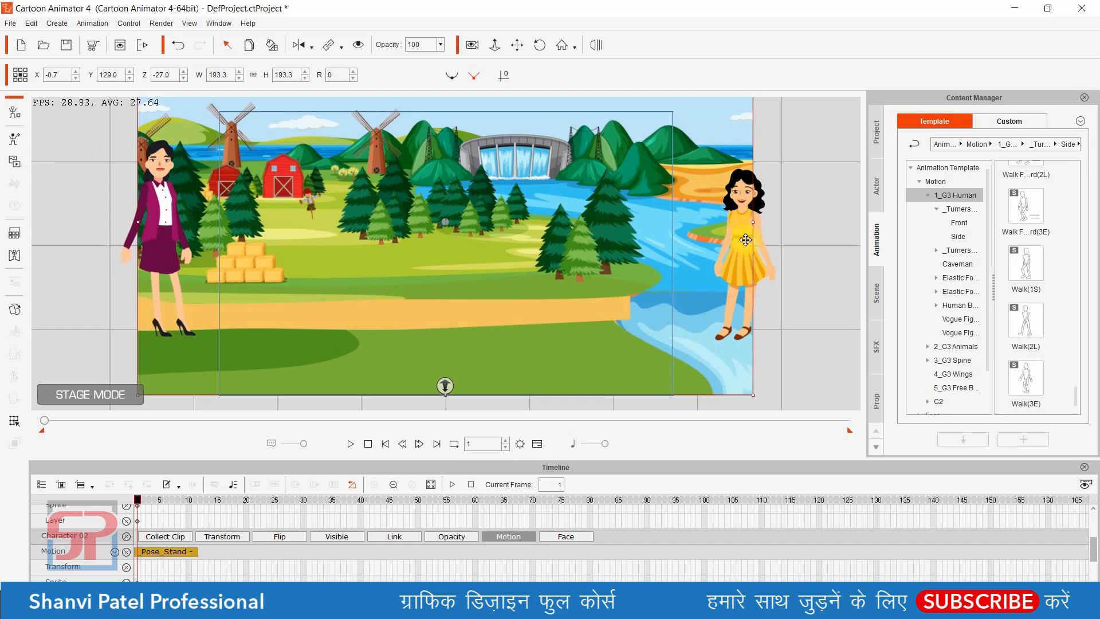
# Step: Fit the landscape background over the stage frame at about 163.7% scale, X -4.8, Y 89.5, keeping its proportions
pyautogui.moveTo(753, 224); pyautogui.dragTo(724, 225)
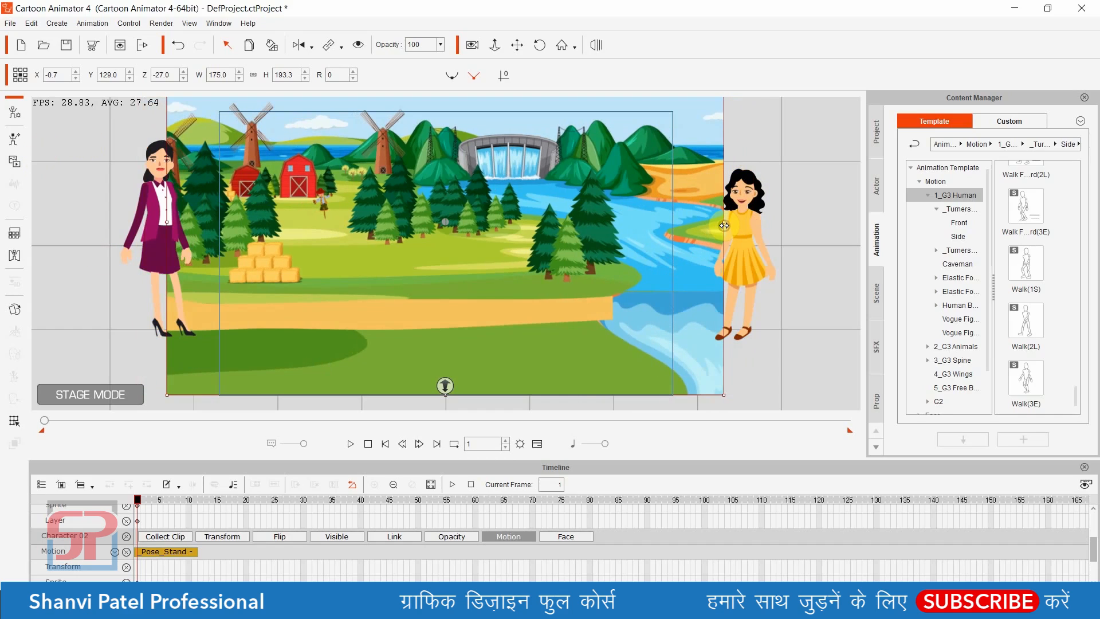
pyautogui.hotkey('ctrl', 'z')
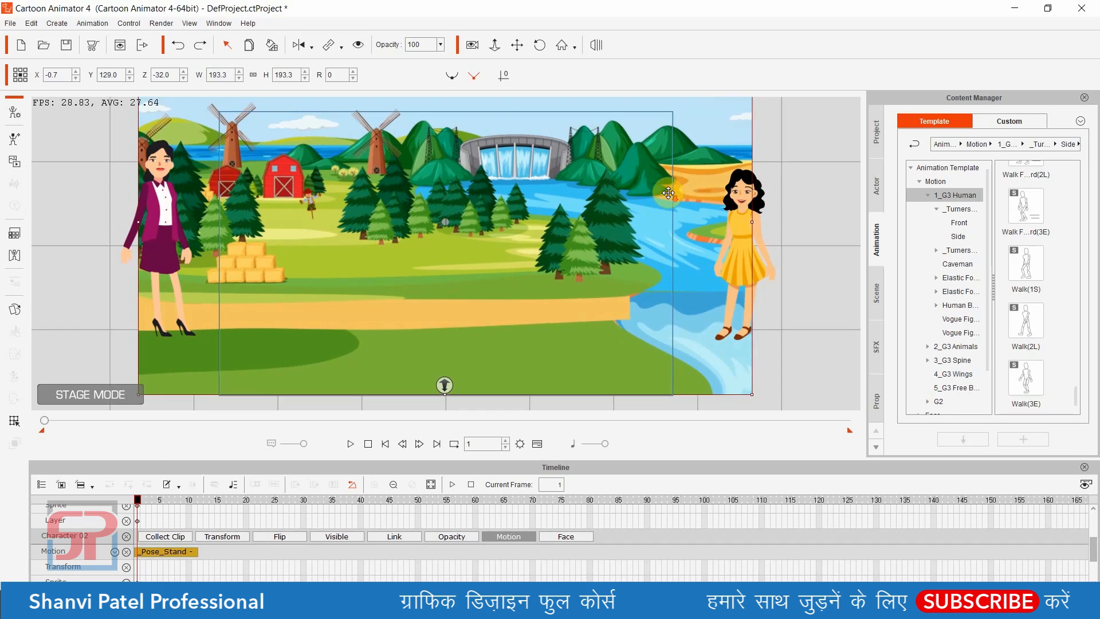
pyautogui.moveTo(752, 395); pyautogui.dragTo(695, 366)
pyautogui.moveTo(618, 303); pyautogui.dragTo(615, 335)
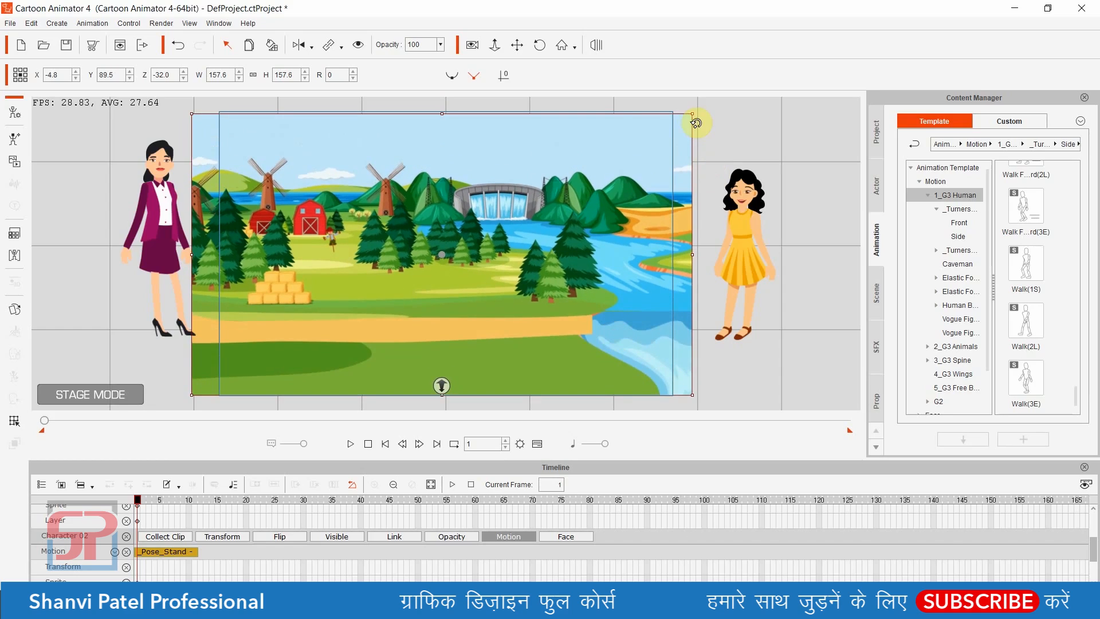
pyautogui.moveTo(691, 113); pyautogui.dragTo(701, 108)
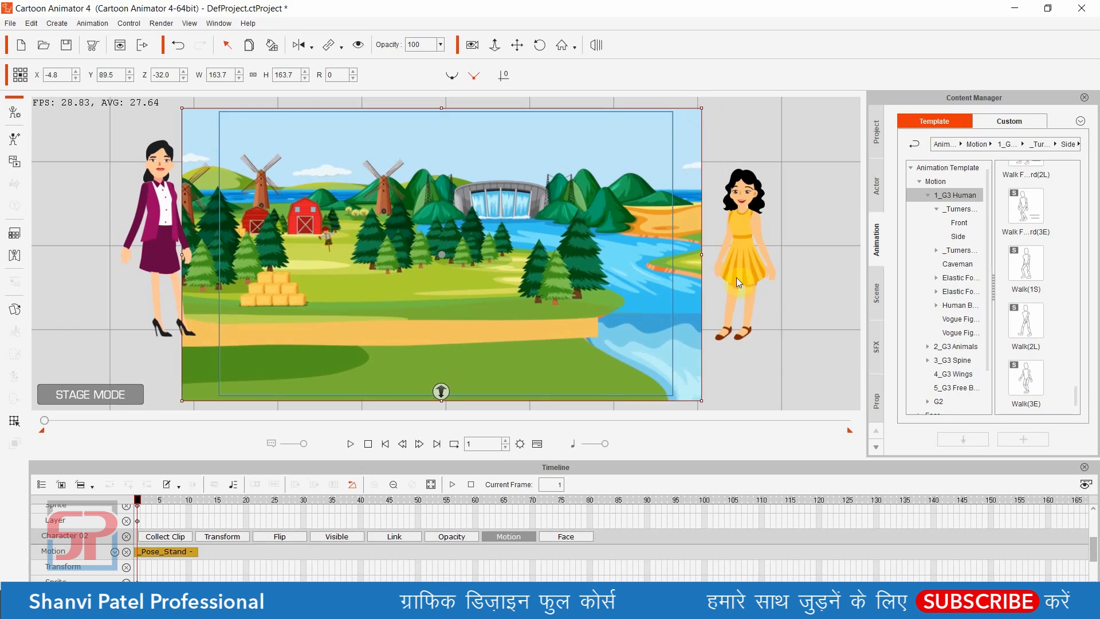
pyautogui.click(804, 345)
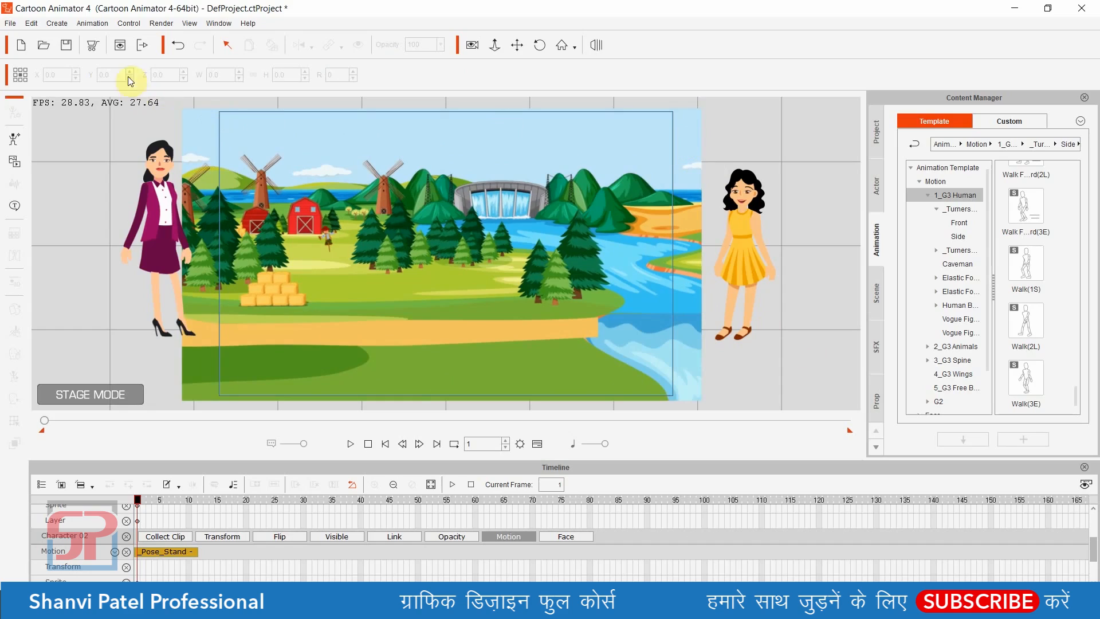
# Step: Unlock the aspect ratio in the video render settings, set the output size to 1920 x 1080, and close the settings
pyautogui.click(143, 50)
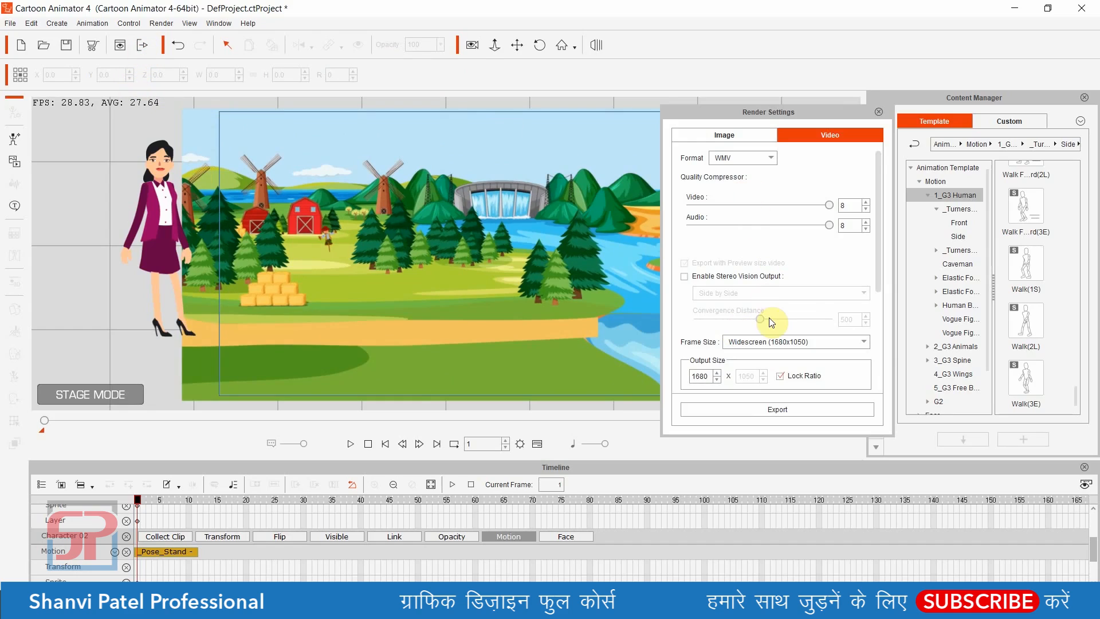
pyautogui.click(781, 375)
pyautogui.click(709, 376)
pyautogui.press('BackSpace')
pyautogui.press('BackSpace')
pyautogui.press('BackSpace')
pyautogui.press('BackSpace')
pyautogui.write('1920')
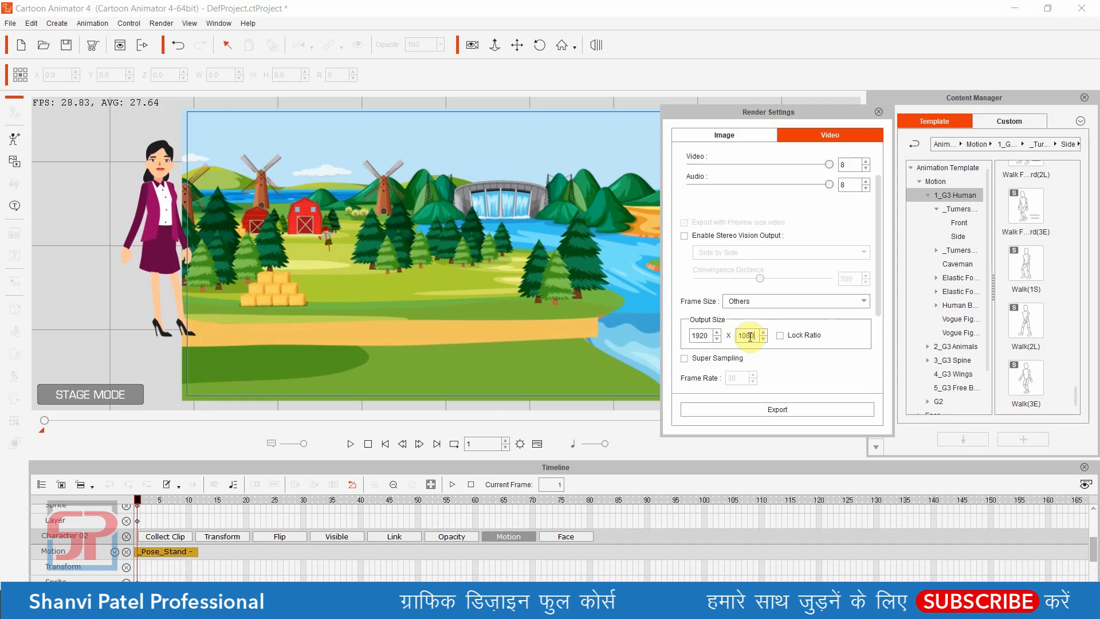
pyautogui.click(823, 215)
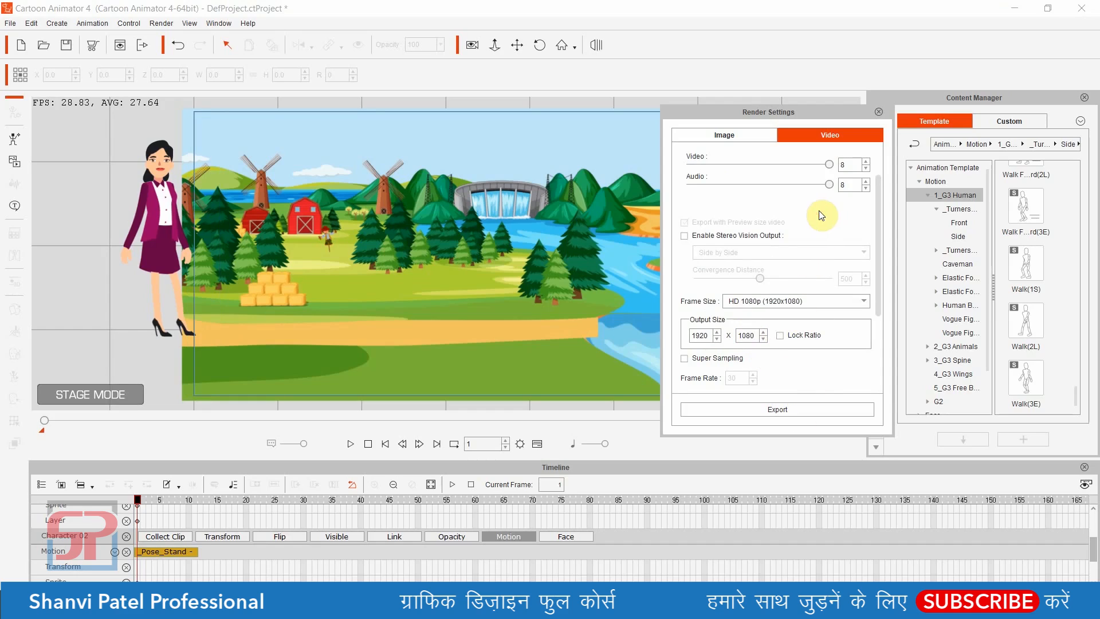
pyautogui.click(880, 113)
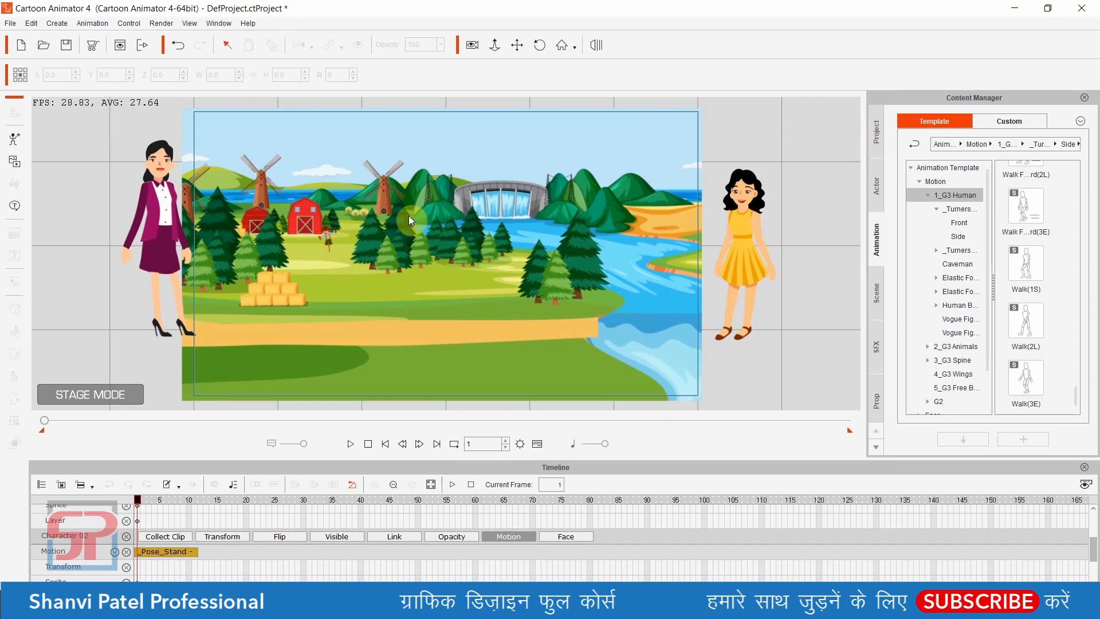
# Step: Import the Pull bridge image from the BG folder and place it over the river at about X 261, Y 13, scaled to about 228%
pyautogui.click(496, 293)
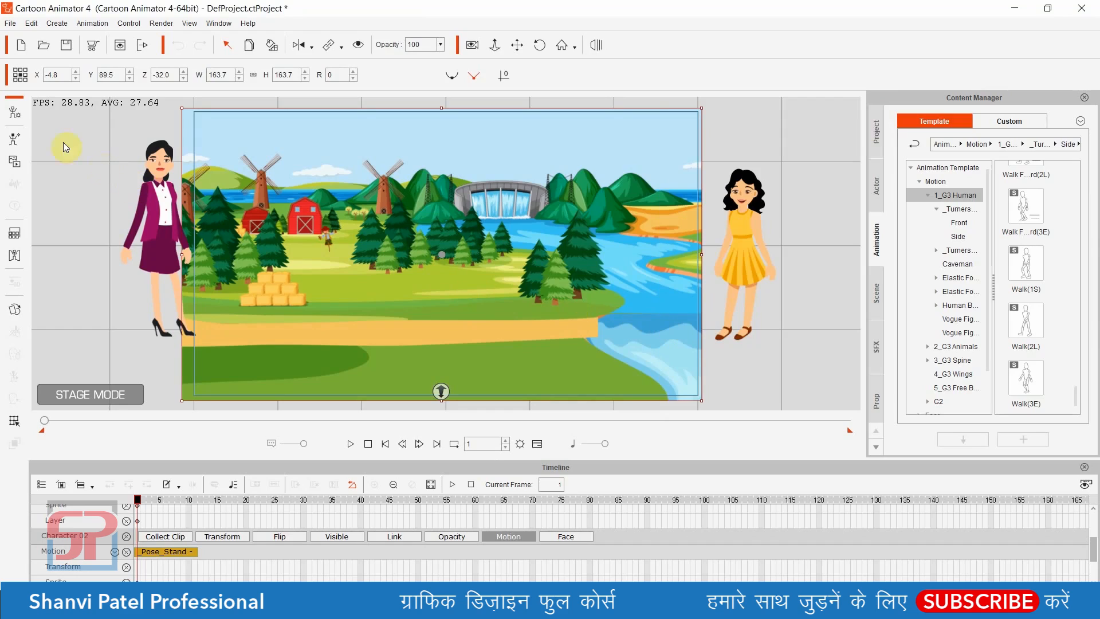
pyautogui.click(14, 165)
pyautogui.click(560, 260)
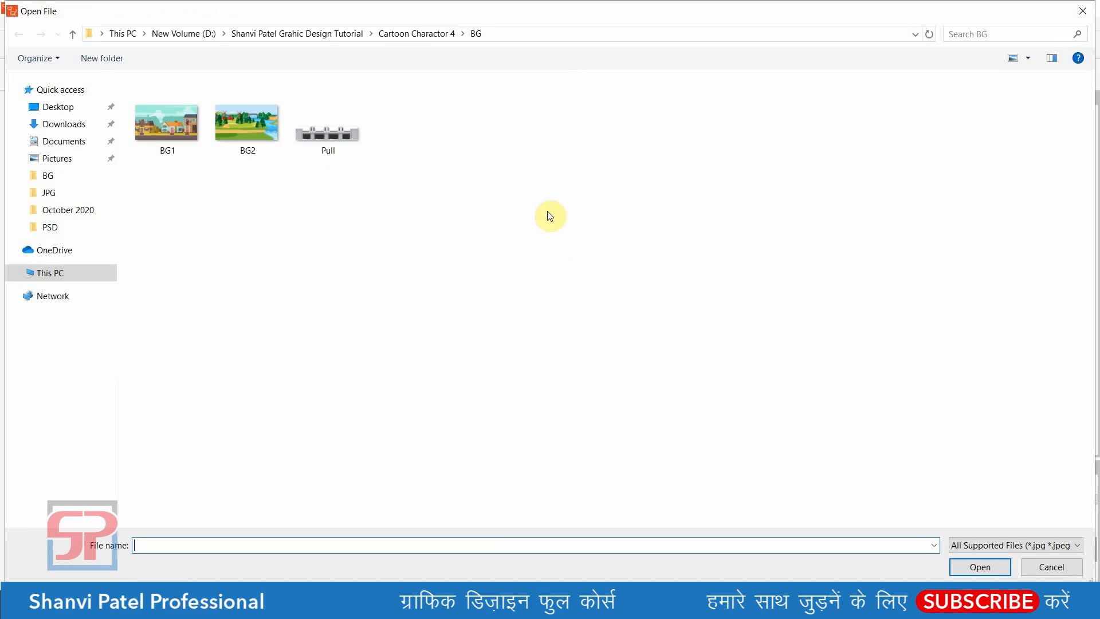
pyautogui.doubleClick(349, 143)
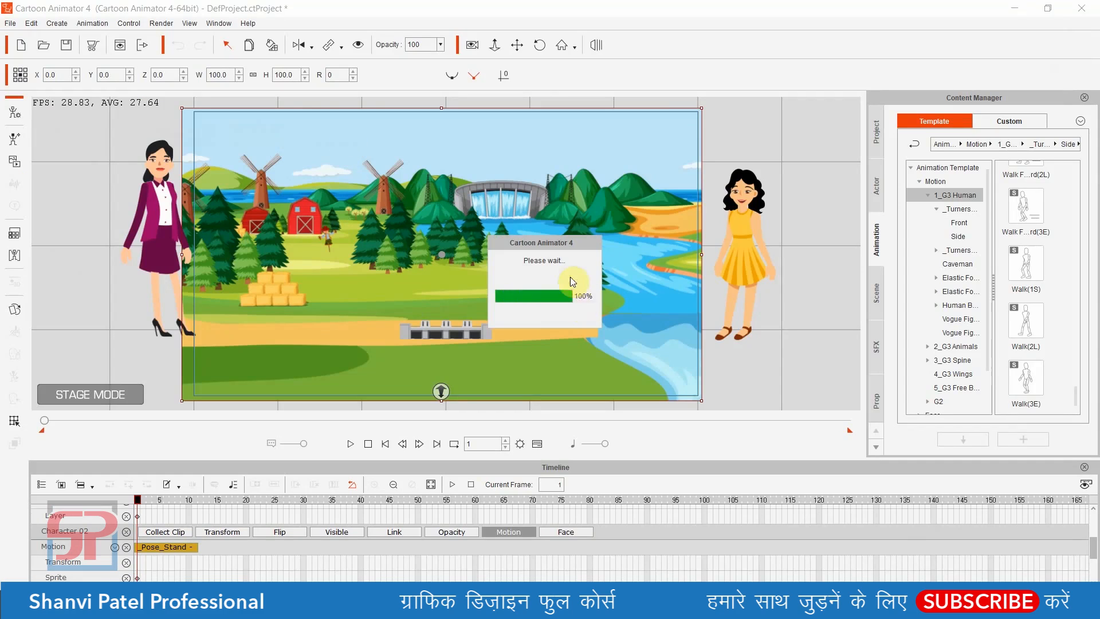
pyautogui.moveTo(473, 331); pyautogui.dragTo(732, 313)
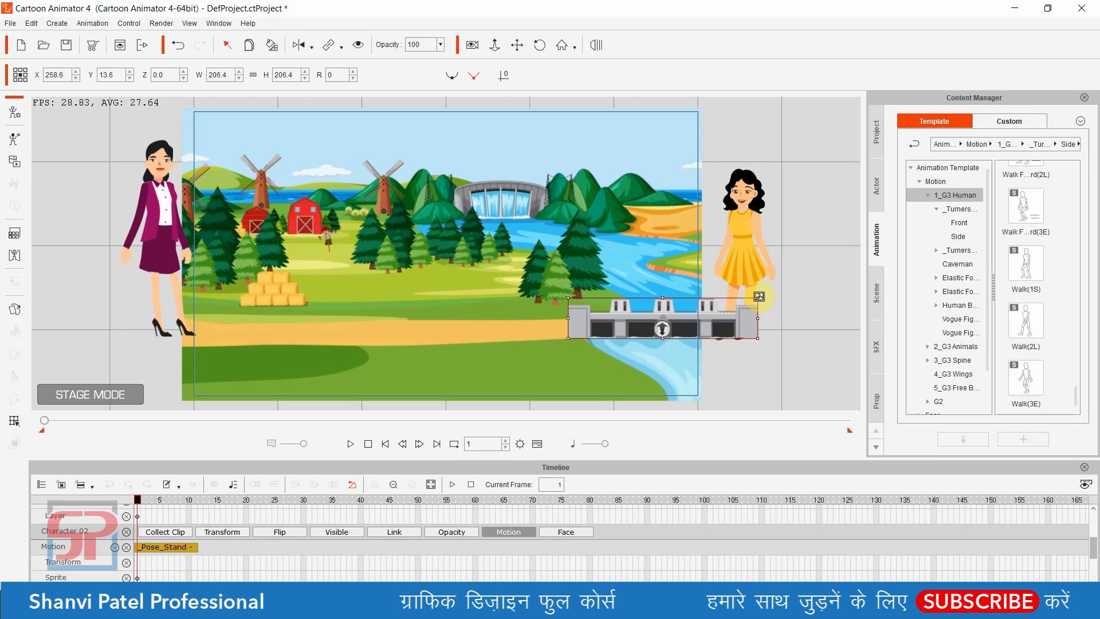
pyautogui.moveTo(758, 297); pyautogui.dragTo(736, 320)
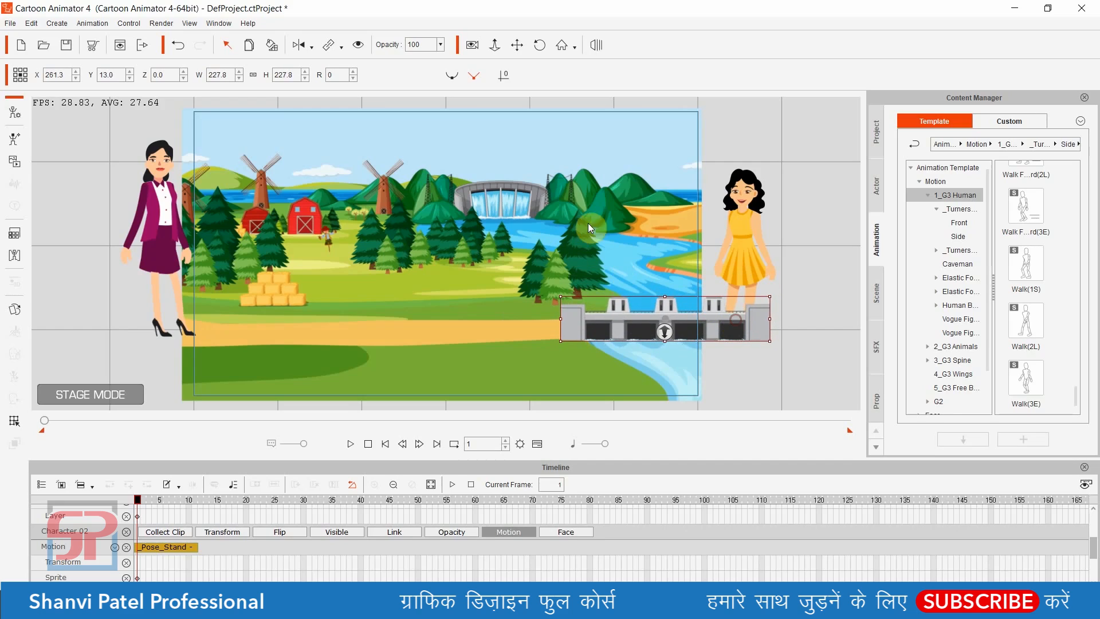
pyautogui.click(776, 378)
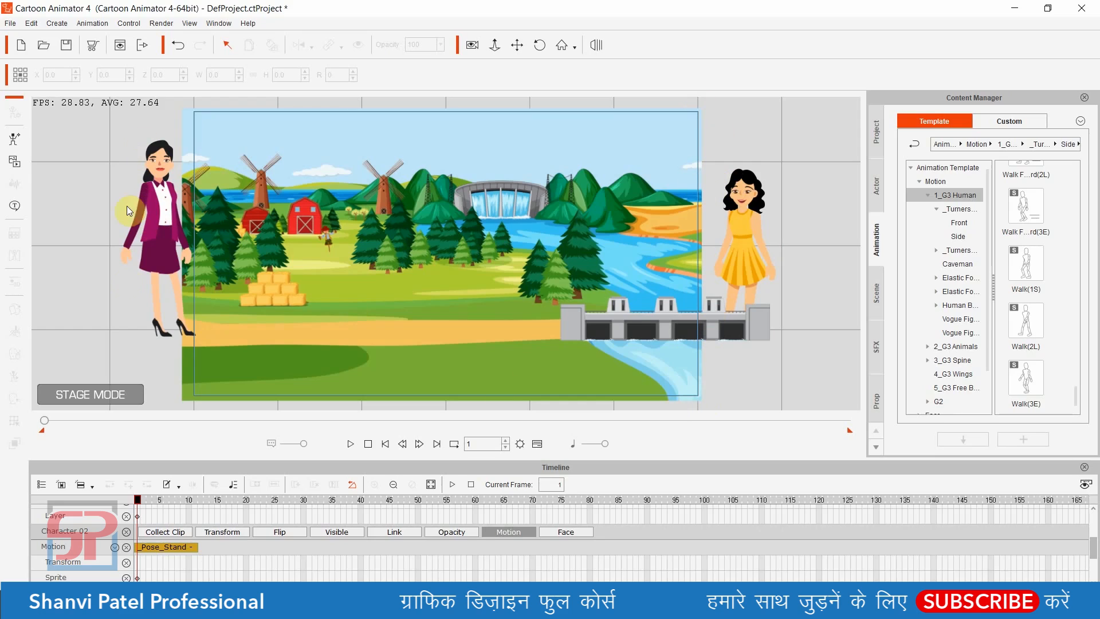
# Step: Reposition both characters farther outside the frame: the woman at about X -383, Y 16 and the girl at about X 397, Y 15
pyautogui.click(741, 228)
pyautogui.moveTo(742, 244); pyautogui.dragTo(462, 232)
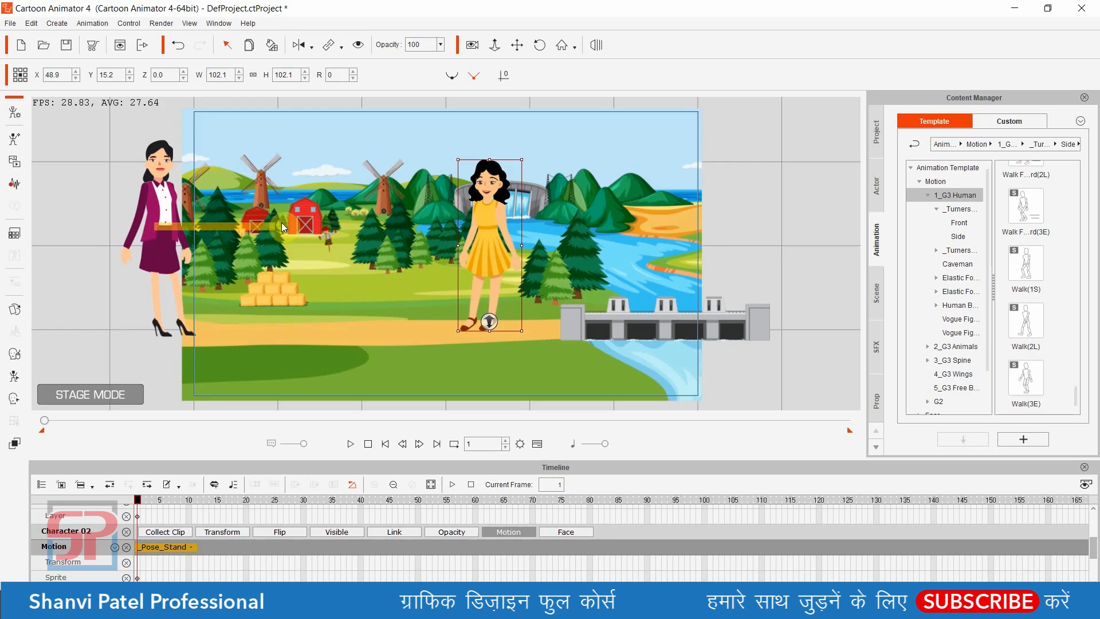
pyautogui.click(163, 217)
pyautogui.moveTo(162, 217); pyautogui.dragTo(363, 216)
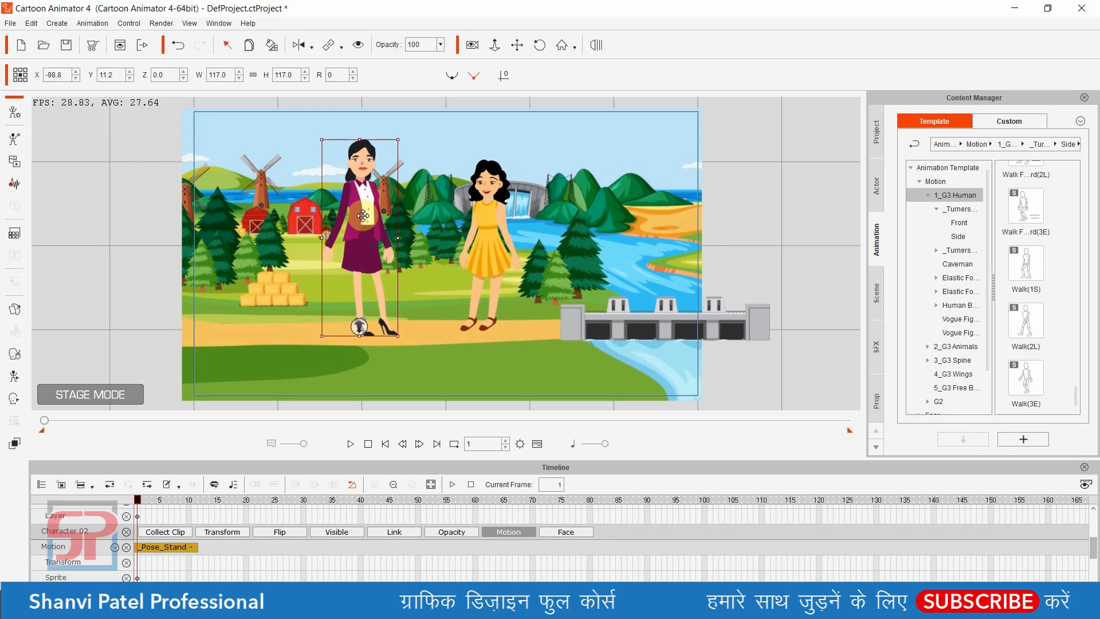
pyautogui.moveTo(362, 216); pyautogui.dragTo(124, 212)
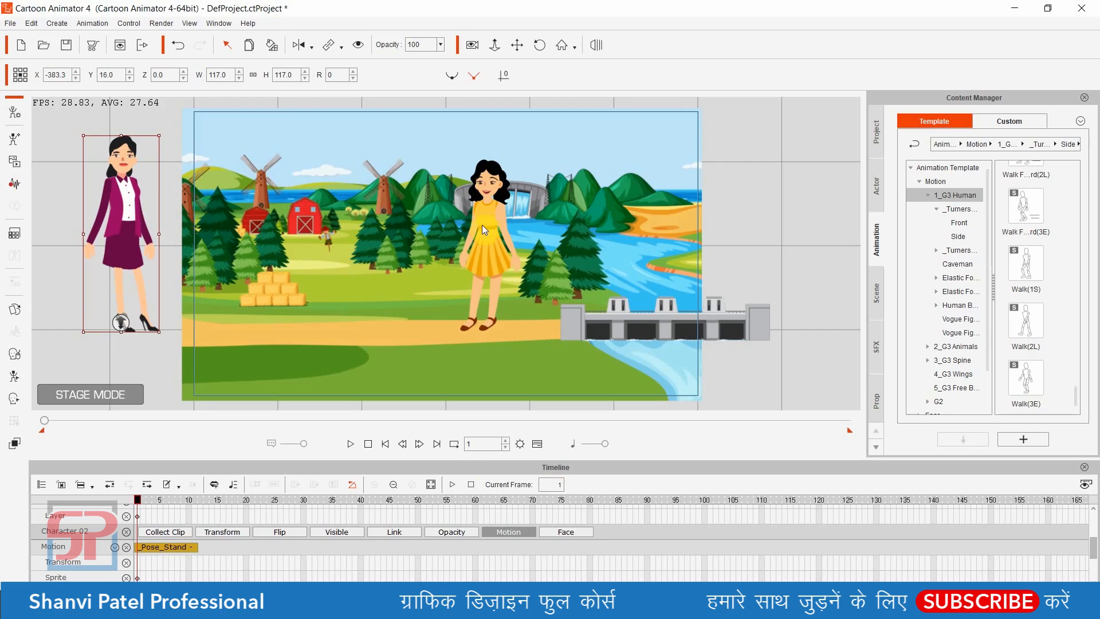
pyautogui.moveTo(489, 241); pyautogui.dragTo(776, 236)
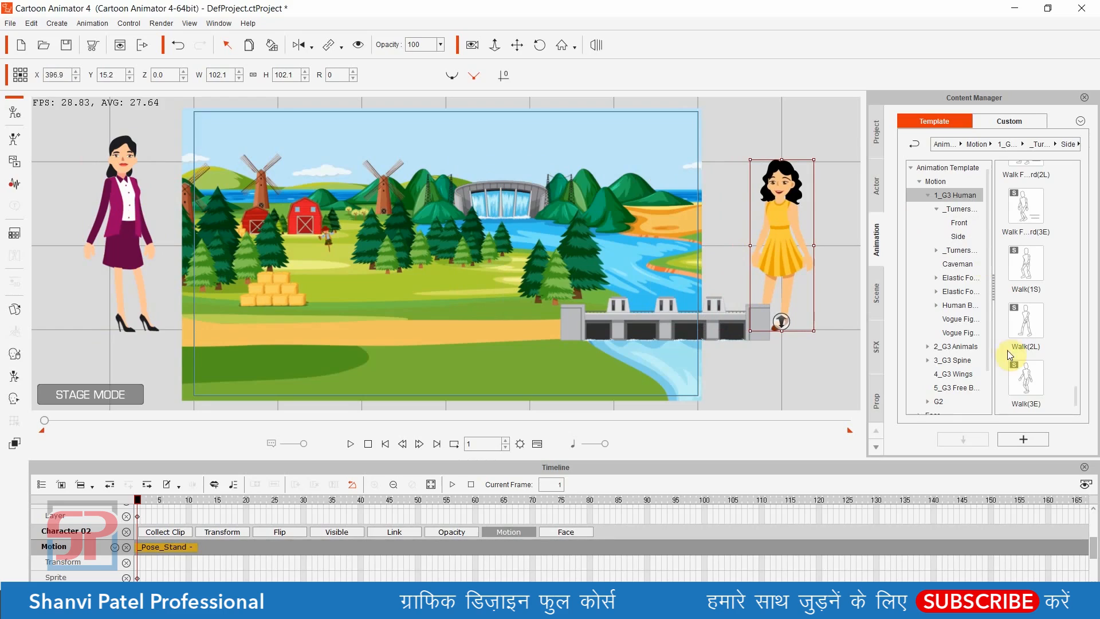
# Step: Apply the Walk(2L) motion to the girl at frame 11 and play it back
pyautogui.moveTo(1010, 356); pyautogui.dragTo(1047, 360)
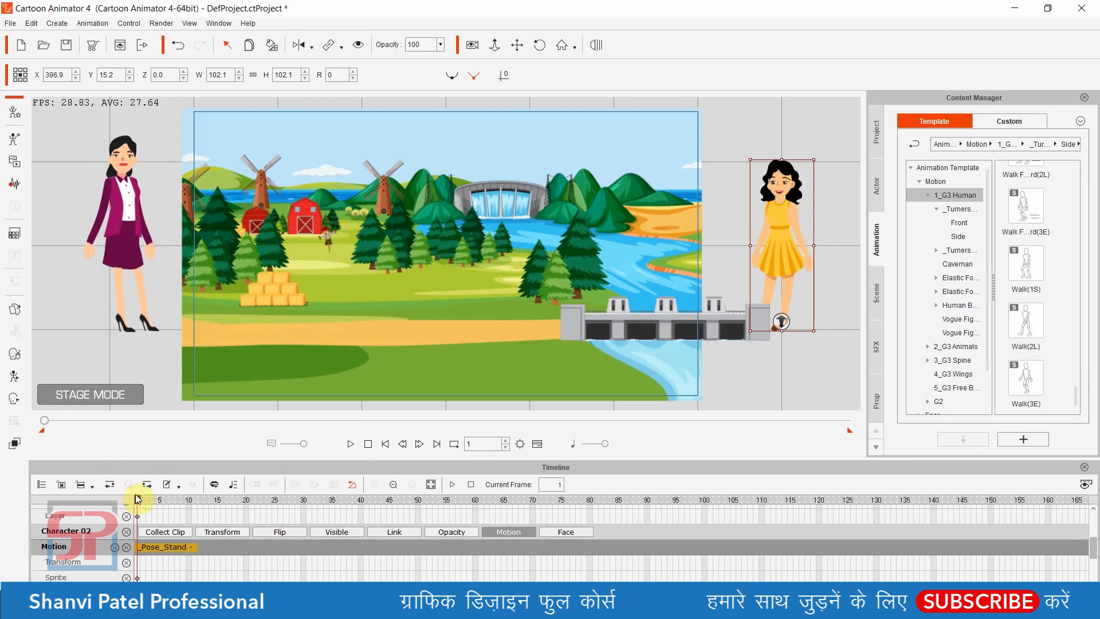
pyautogui.moveTo(140, 500); pyautogui.dragTo(195, 500)
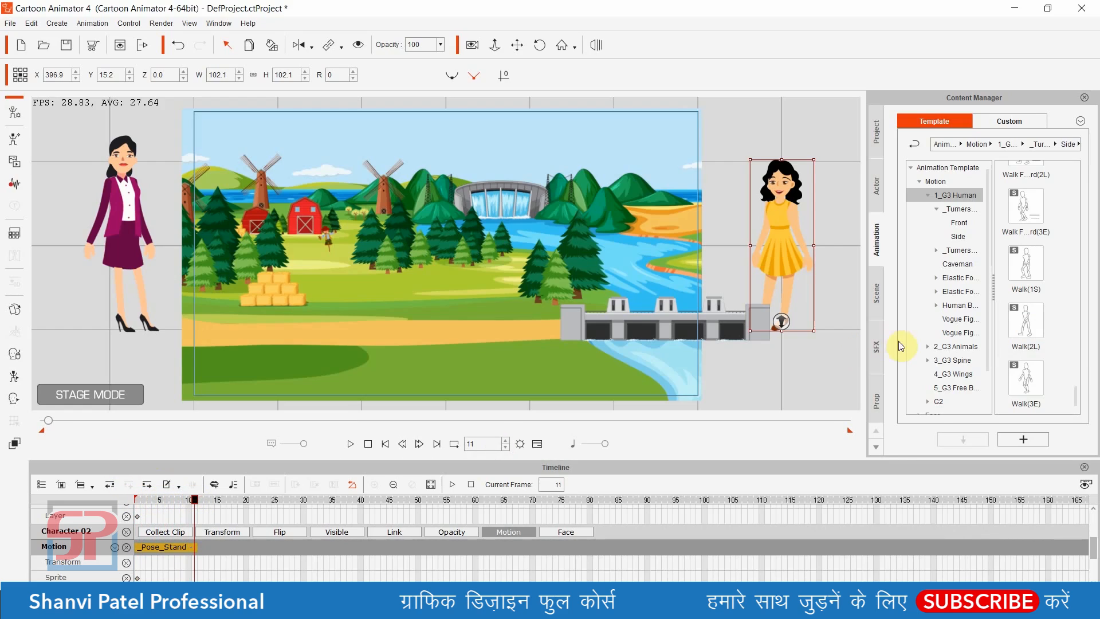
pyautogui.moveTo(1025, 324); pyautogui.dragTo(779, 241)
pyautogui.press('space')
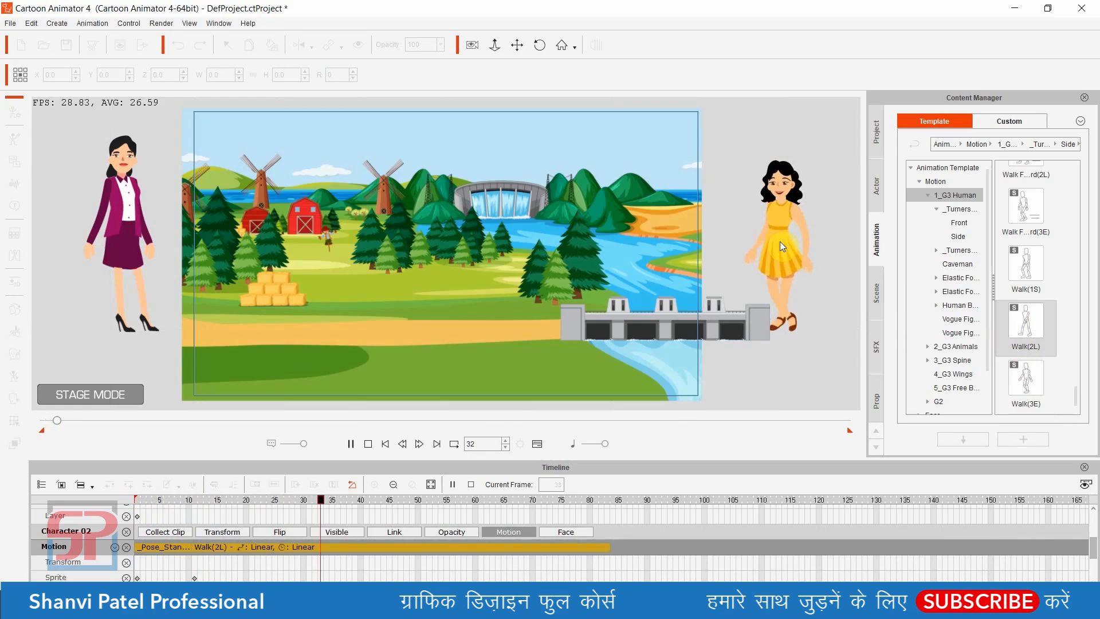
pyautogui.press('space')
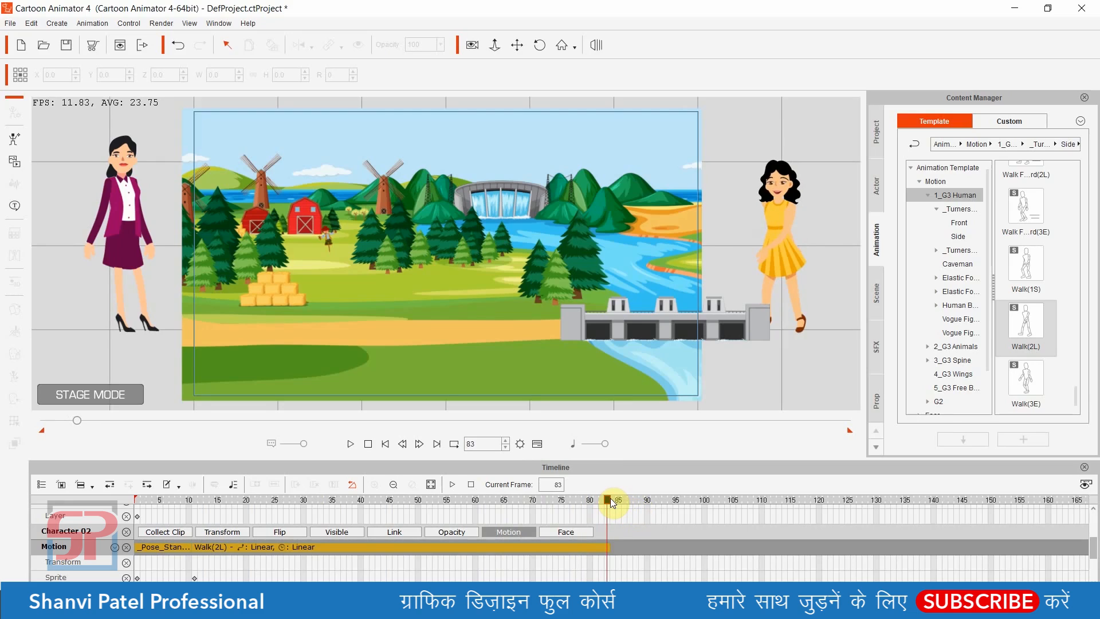
# Step: At frame 83, move the girl across the bridge onto the path at about X 59, Y 15, and preview her walk
pyautogui.moveTo(610, 500); pyautogui.dragTo(608, 523)
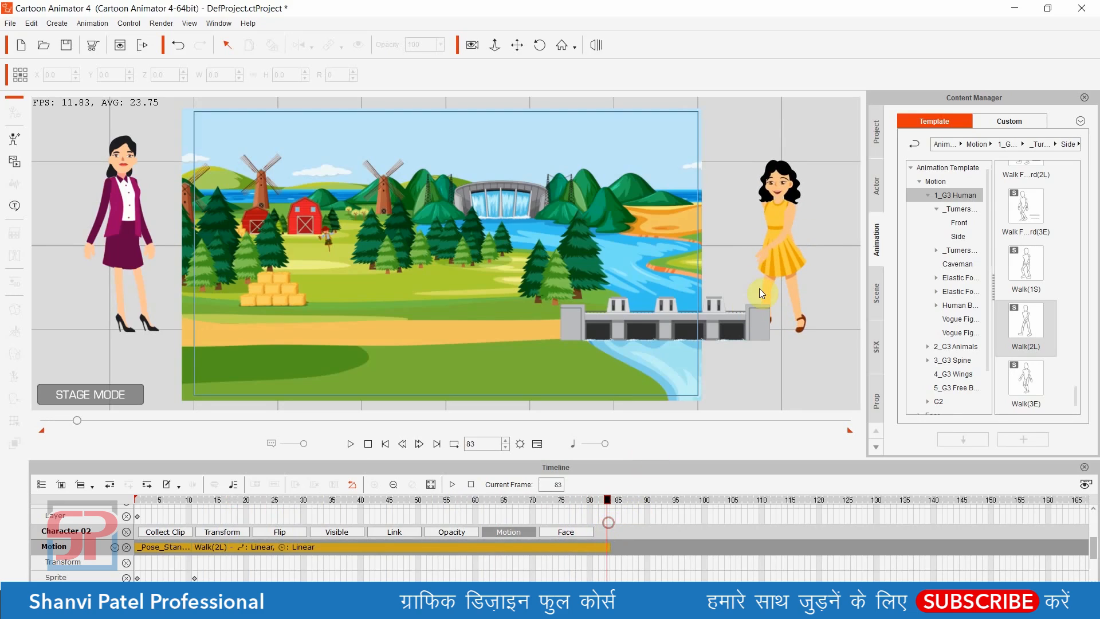
pyautogui.click(778, 263)
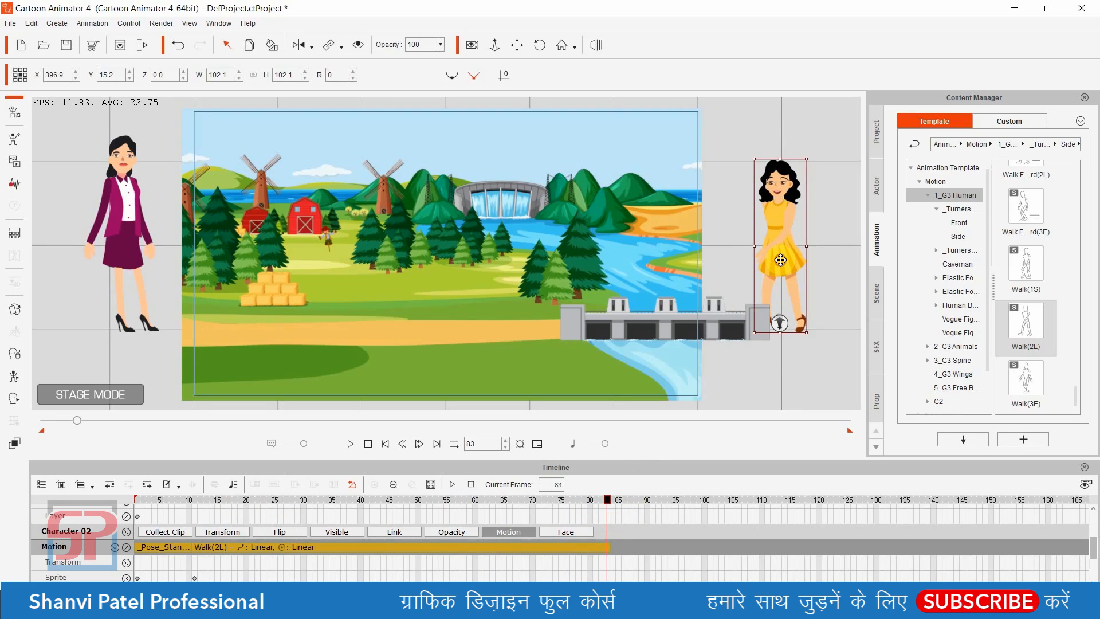
pyautogui.moveTo(780, 260); pyautogui.dragTo(497, 259)
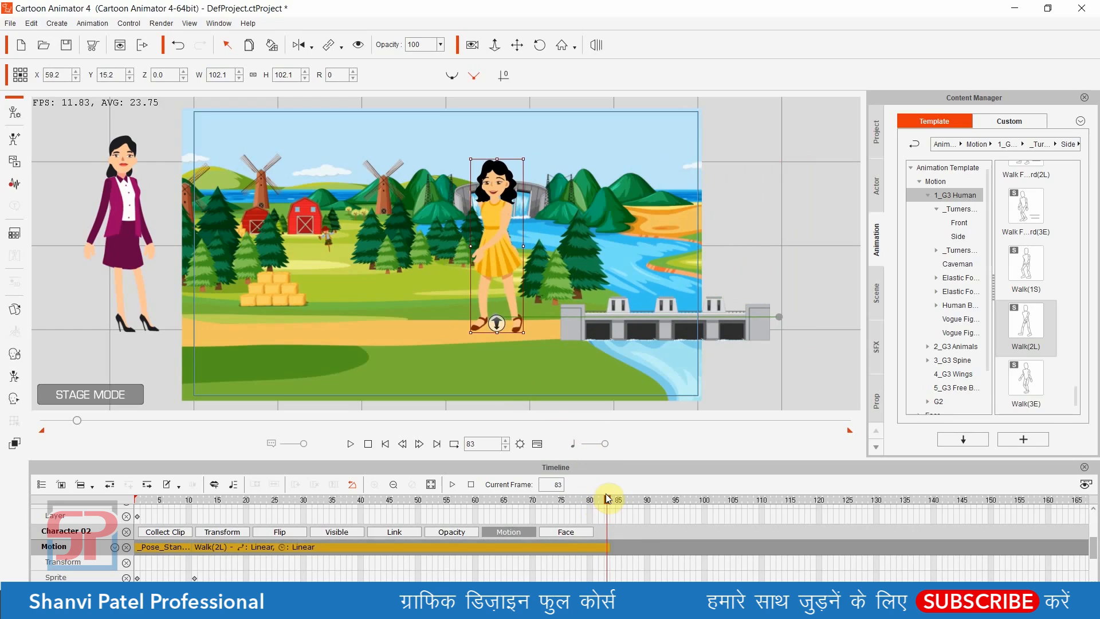
pyautogui.moveTo(611, 503); pyautogui.dragTo(303, 514)
pyautogui.press('space')
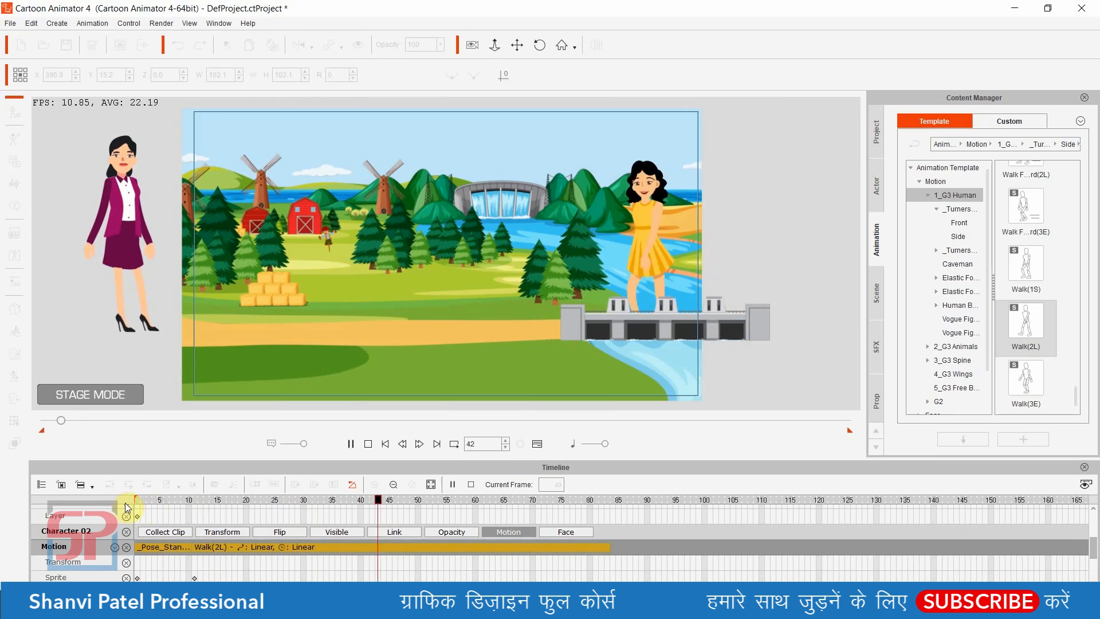
pyautogui.moveTo(592, 500); pyautogui.dragTo(568, 503)
pyautogui.press('space')
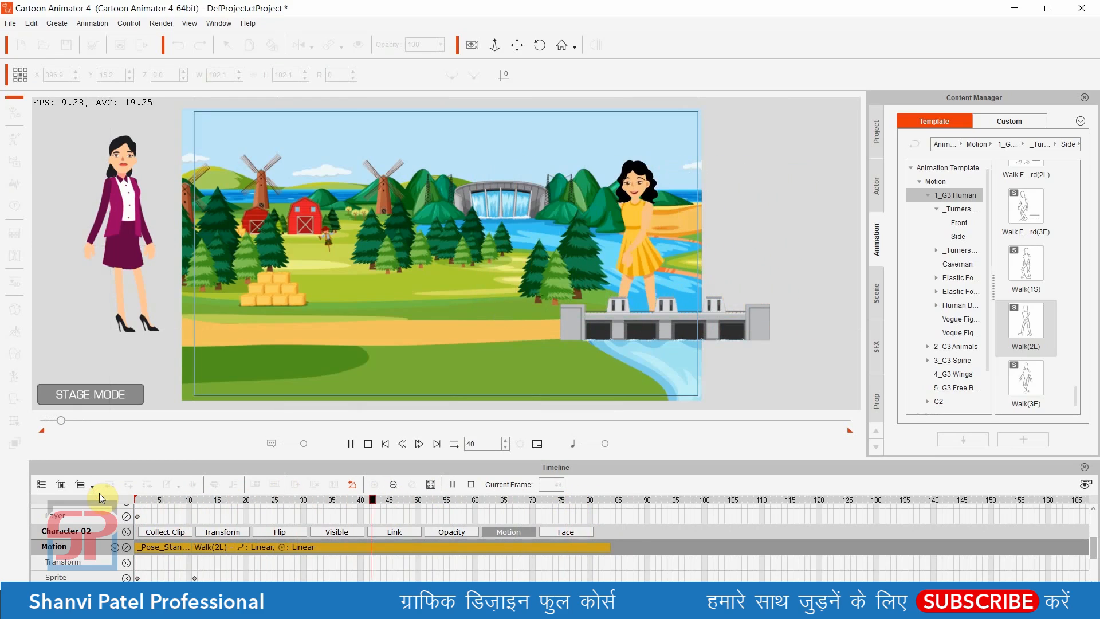
pyautogui.click(567, 496)
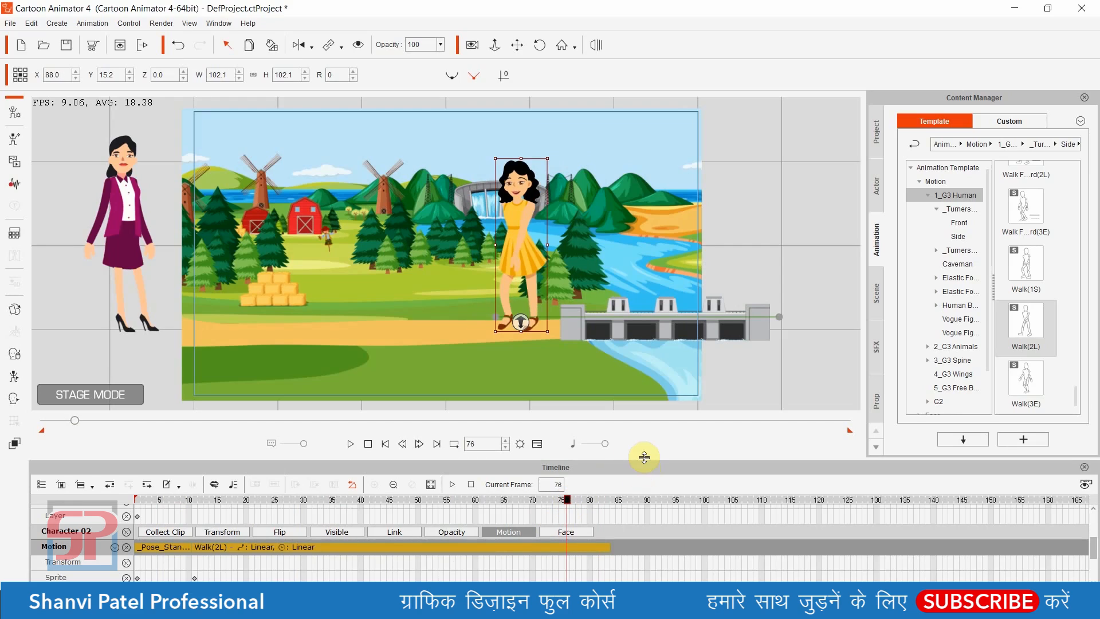
# Step: Enlarge the timeline, show the girl's Transform track, and shift her ending transform key to about frame 118
pyautogui.moveTo(644, 457); pyautogui.dragTo(646, 413)
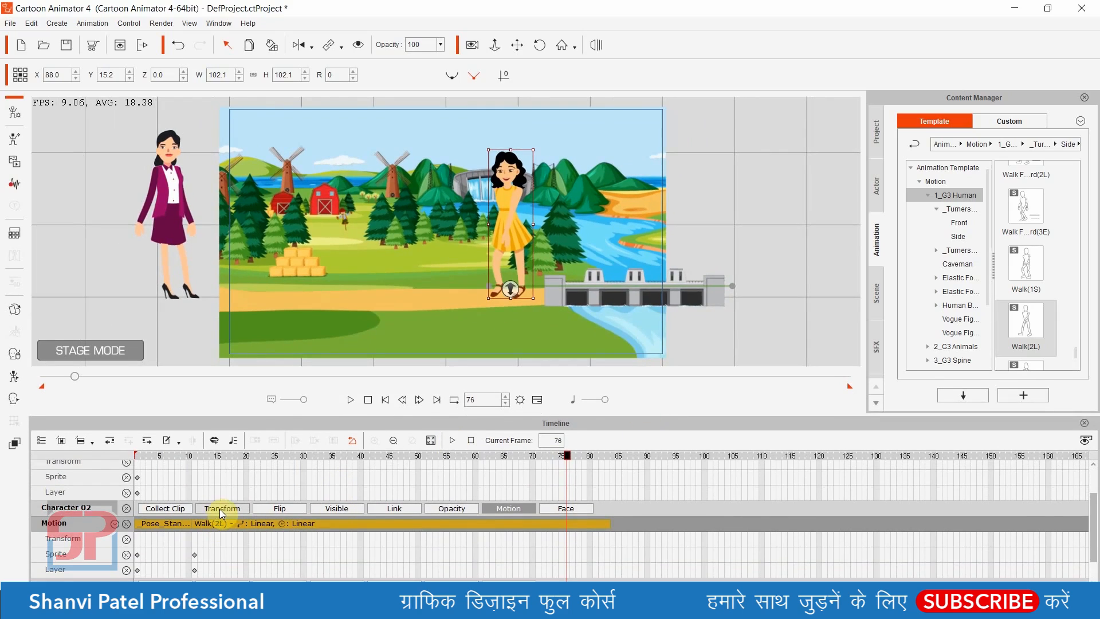
pyautogui.click(221, 507)
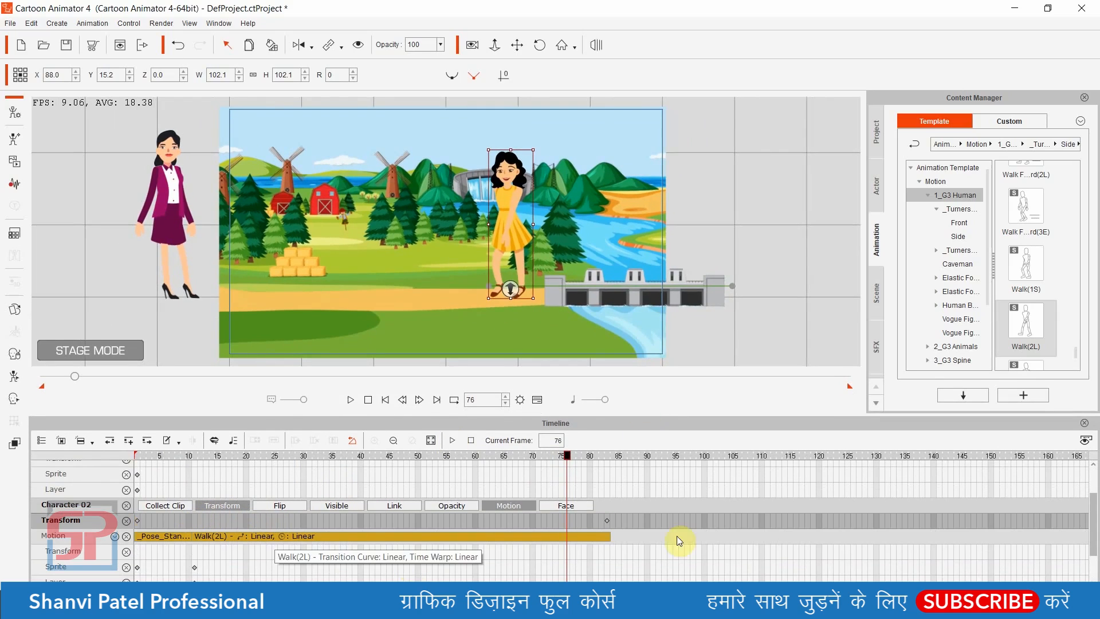
pyautogui.moveTo(607, 521); pyautogui.dragTo(648, 521)
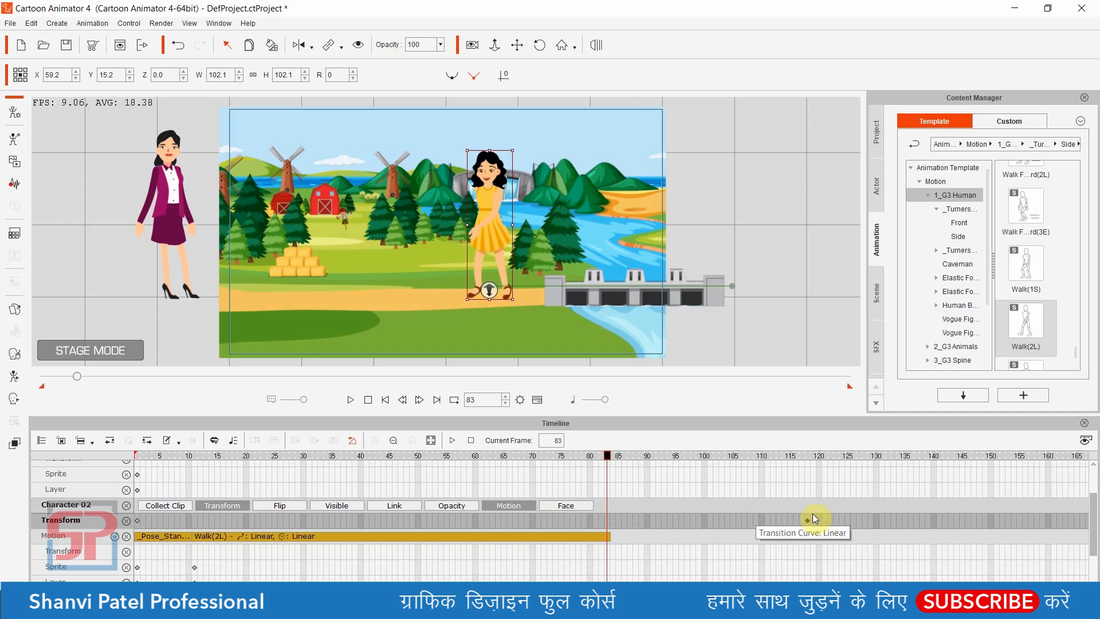
# Step: Move the girl's ending transform key to frame 150 and play back her walk
pyautogui.click(991, 521)
pyautogui.moveTo(622, 455); pyautogui.dragTo(175, 465)
pyautogui.press('space')
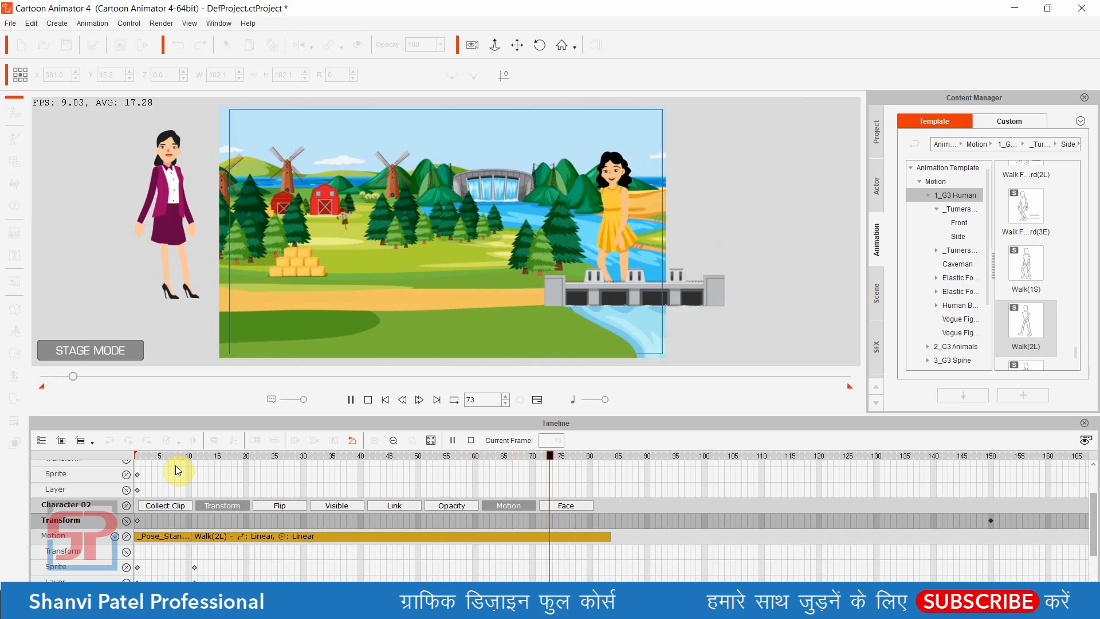
pyautogui.press('space')
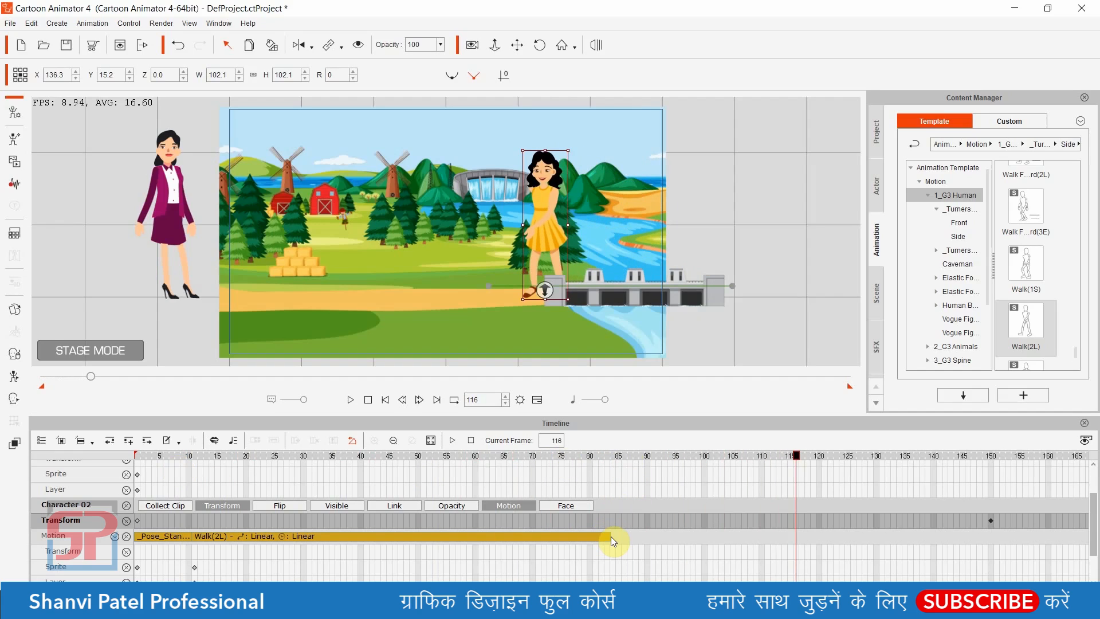
# Step: Extend the girl's Walk(2L) clip and her ending transform key to about frame 155, and play back the walk
pyautogui.moveTo(609, 536); pyautogui.dragTo(1021, 519)
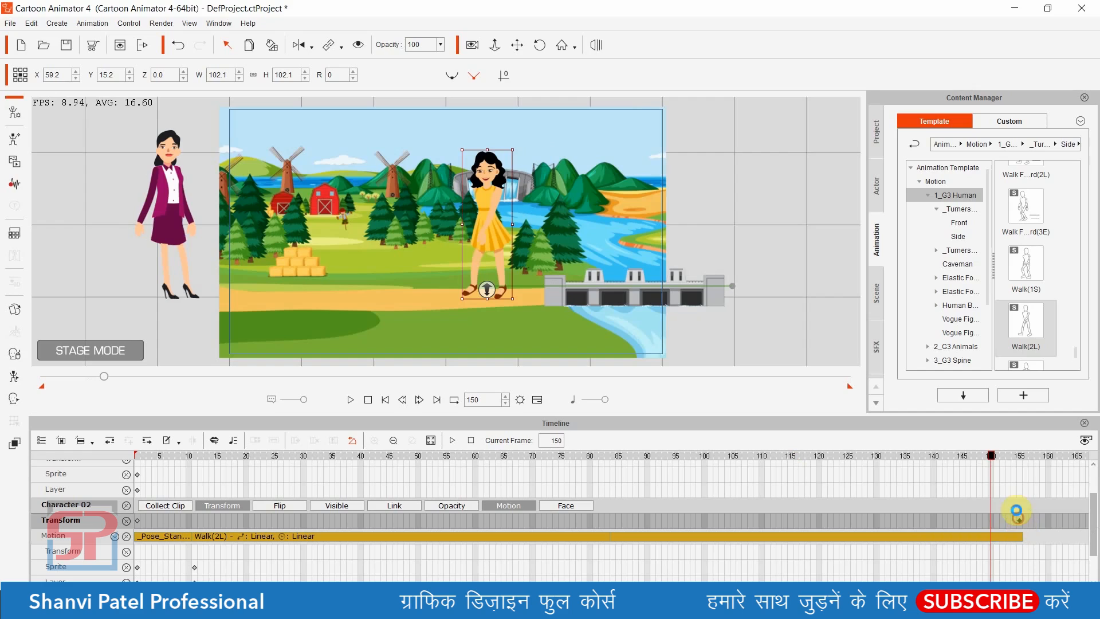
pyautogui.click(1014, 459)
pyautogui.moveTo(981, 463); pyautogui.dragTo(182, 462)
pyautogui.press('space')
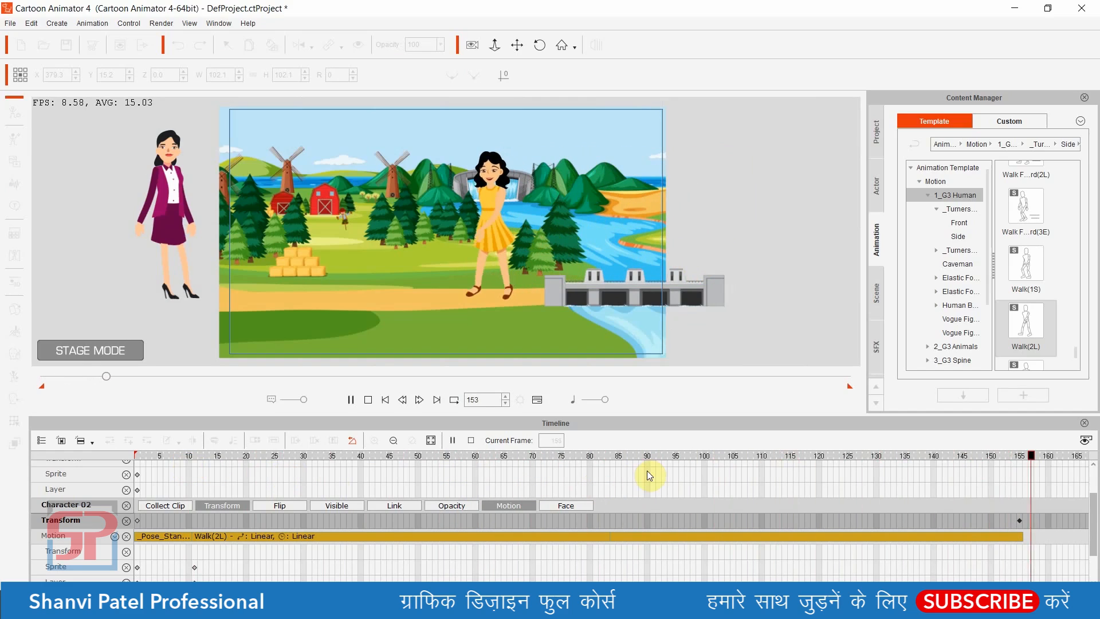
pyautogui.click(975, 454)
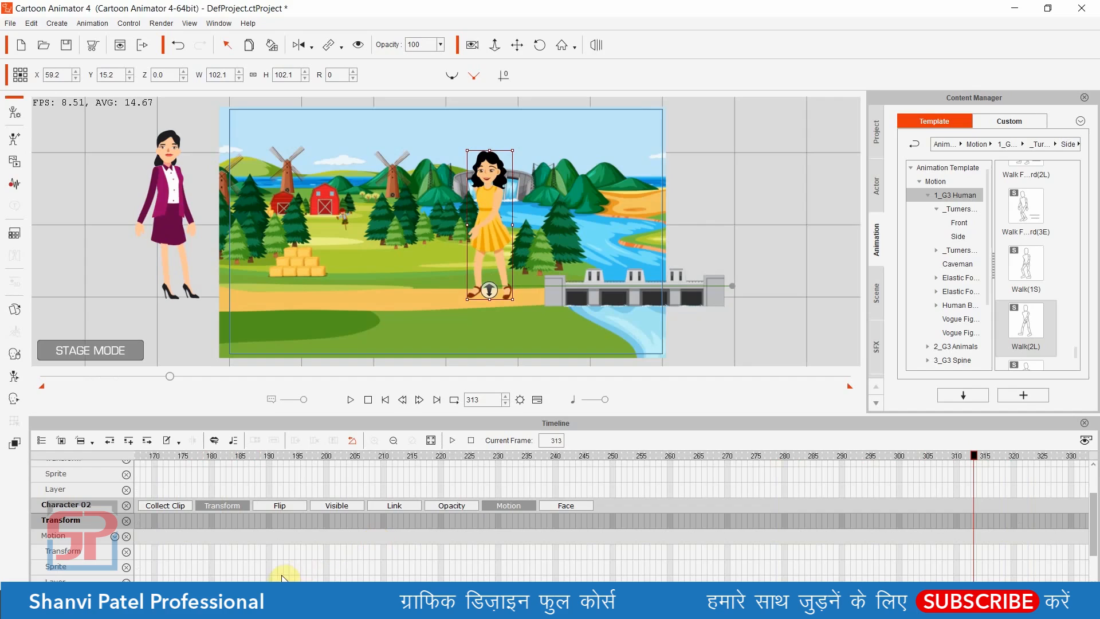
# Step: At frame 155, apply the front-view _Pose_Stand motion from the female Turners set to the girl and review the transition
pyautogui.moveTo(275, 586); pyautogui.dragTo(247, 586)
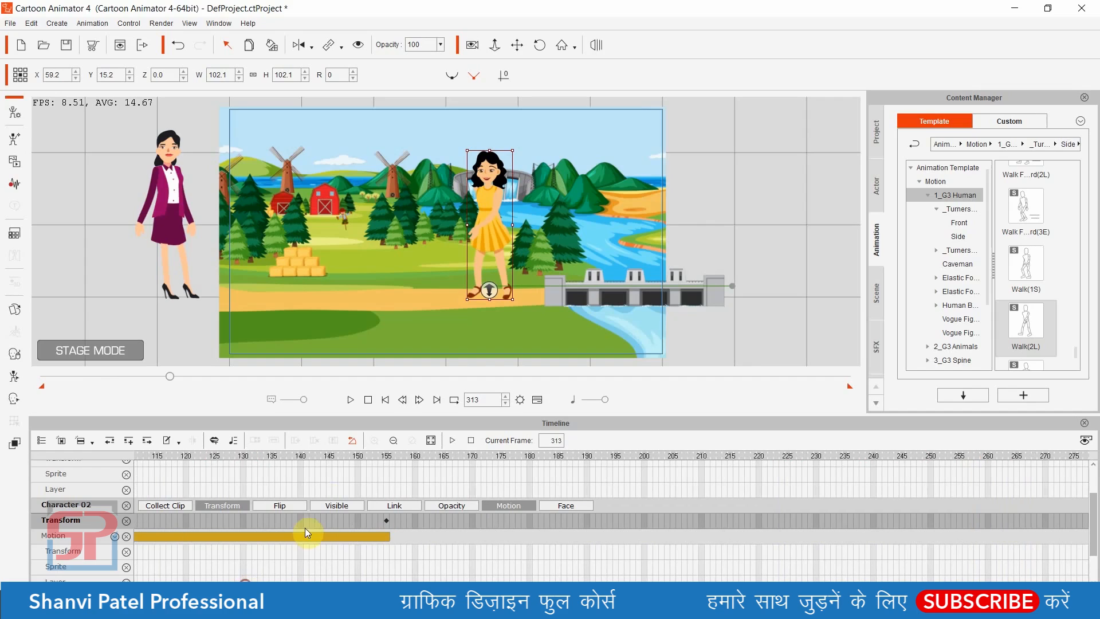
pyautogui.click(369, 456)
pyautogui.moveTo(369, 455); pyautogui.dragTo(386, 453)
pyautogui.scroll(5, 1052, 232)
pyautogui.scroll(3, 1052, 232)
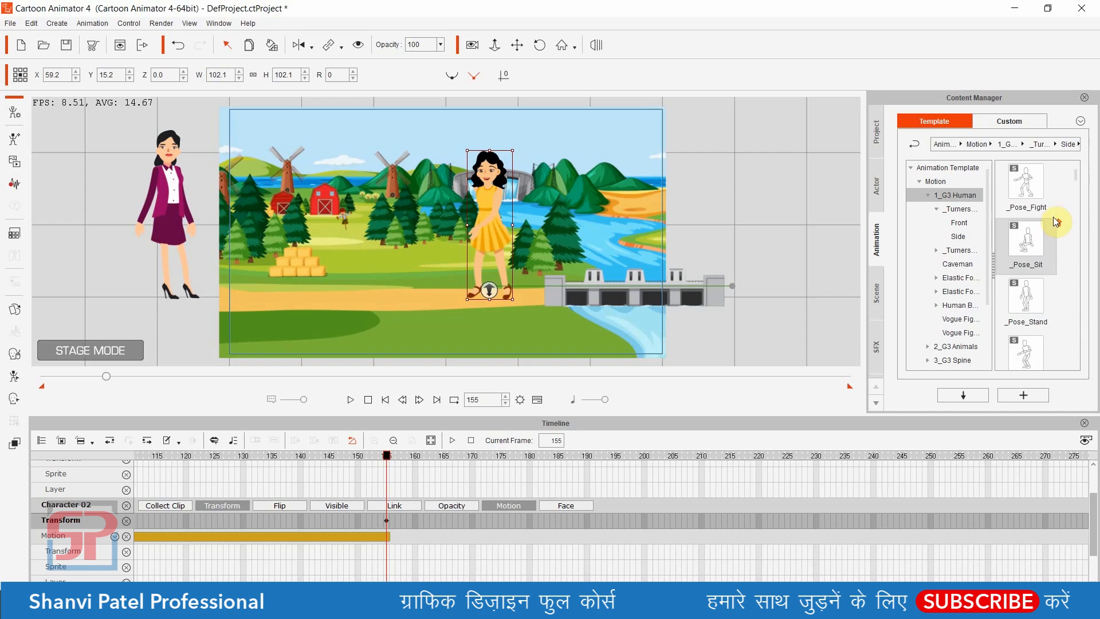
pyautogui.click(961, 196)
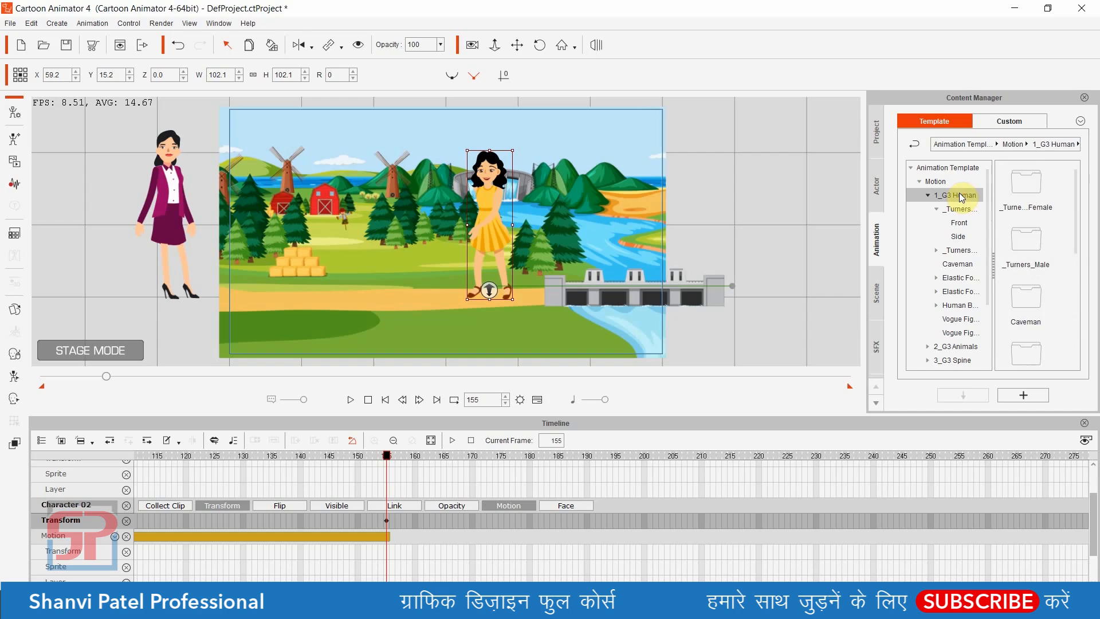
pyautogui.click(1024, 187)
pyautogui.doubleClick(1033, 187)
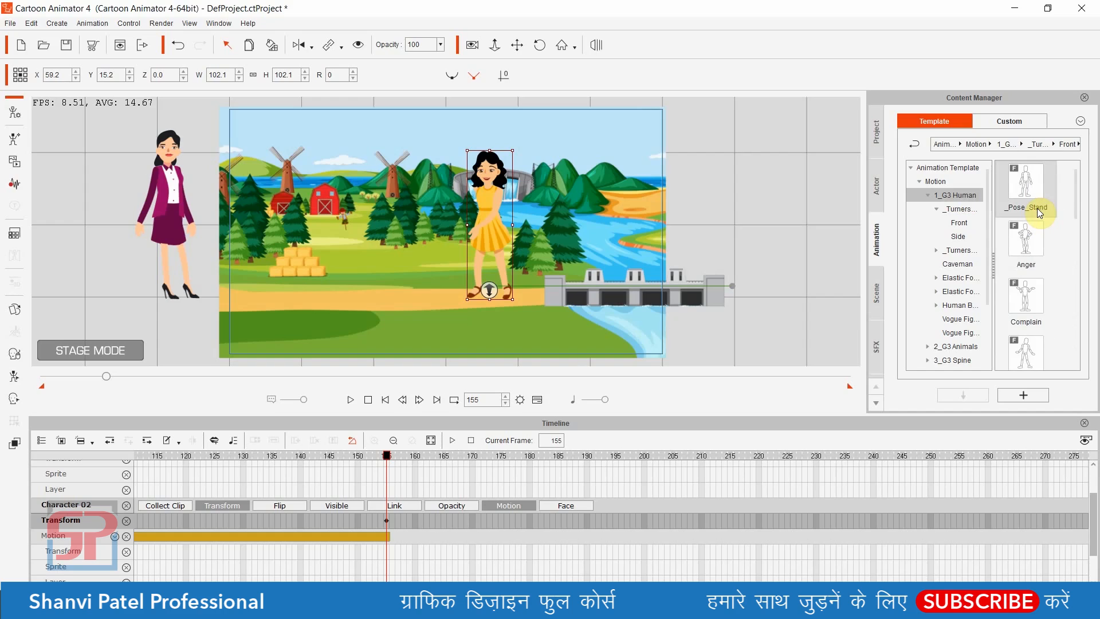
pyautogui.moveTo(1026, 185); pyautogui.dragTo(491, 210)
pyautogui.click(440, 383)
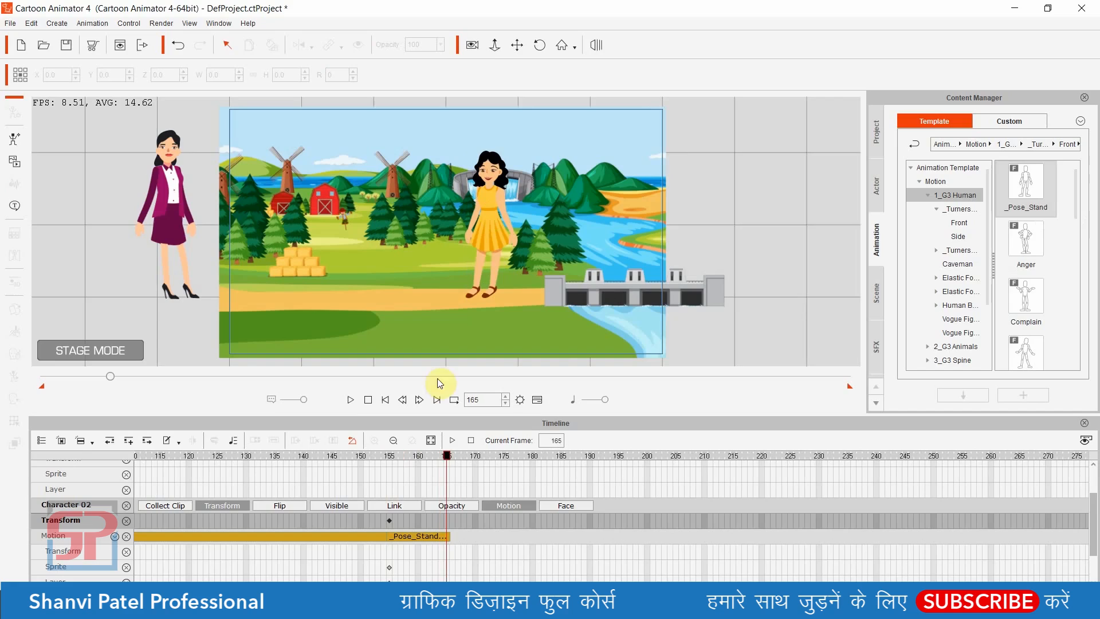
pyautogui.moveTo(451, 456); pyautogui.dragTo(140, 467)
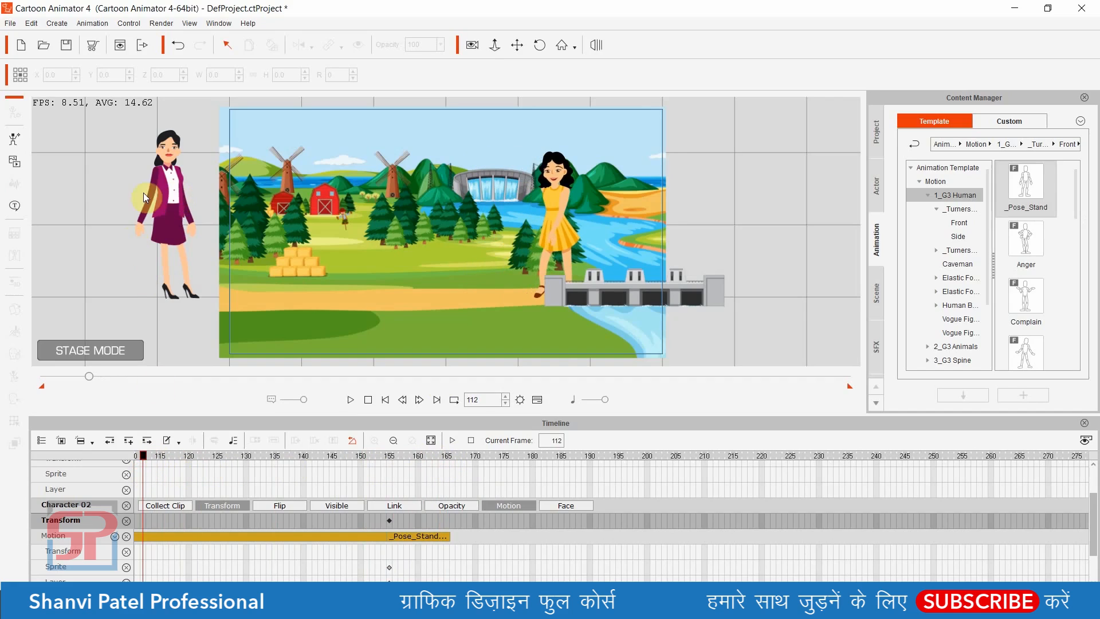
# Step: At frame 11, apply the side-view Walk(2L) motion to the woman and play it back
pyautogui.moveTo(246, 588); pyautogui.dragTo(190, 594)
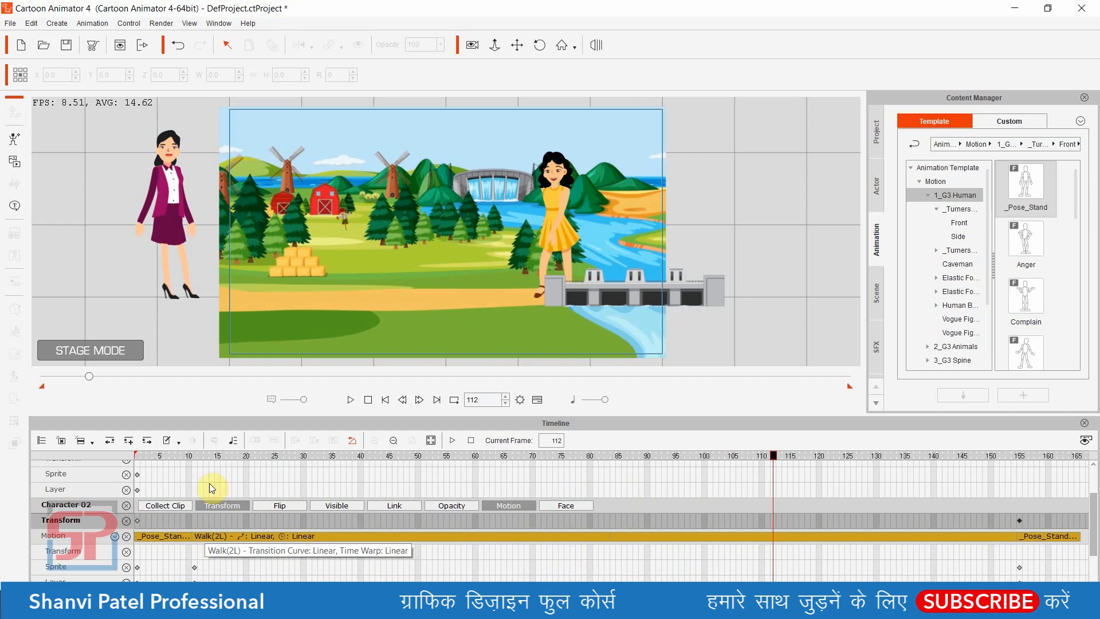
pyautogui.click(183, 463)
pyautogui.moveTo(182, 462)
pyautogui.mouseDown()
pyautogui.moveTo(220, 457)
pyautogui.moveTo(195, 459)
pyautogui.mouseUp()
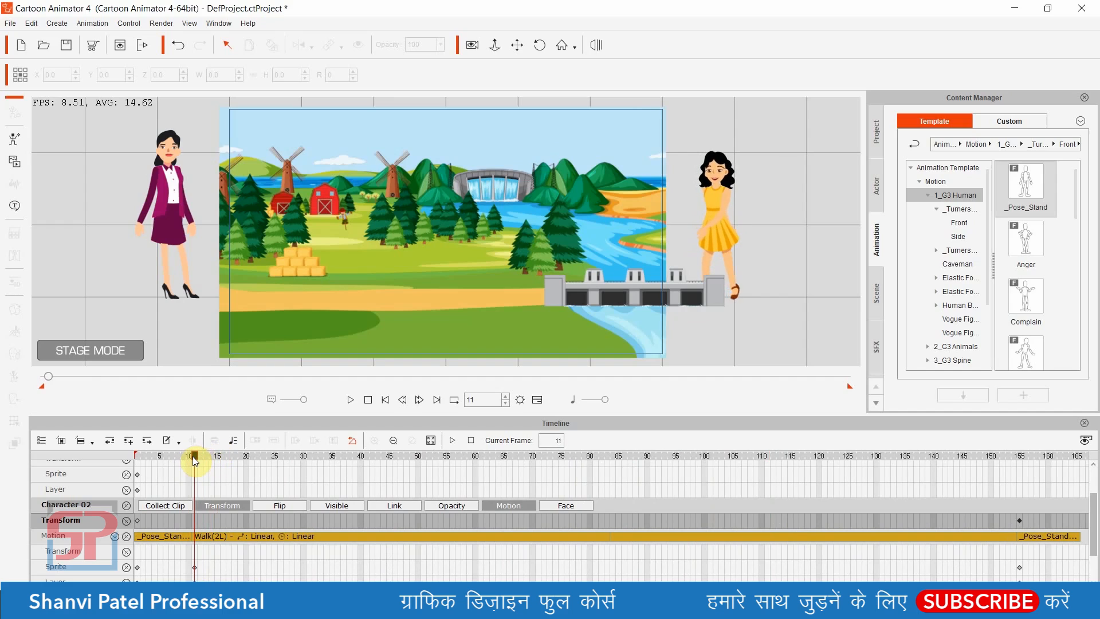
pyautogui.click(167, 216)
pyautogui.scroll(-5, 1060, 298)
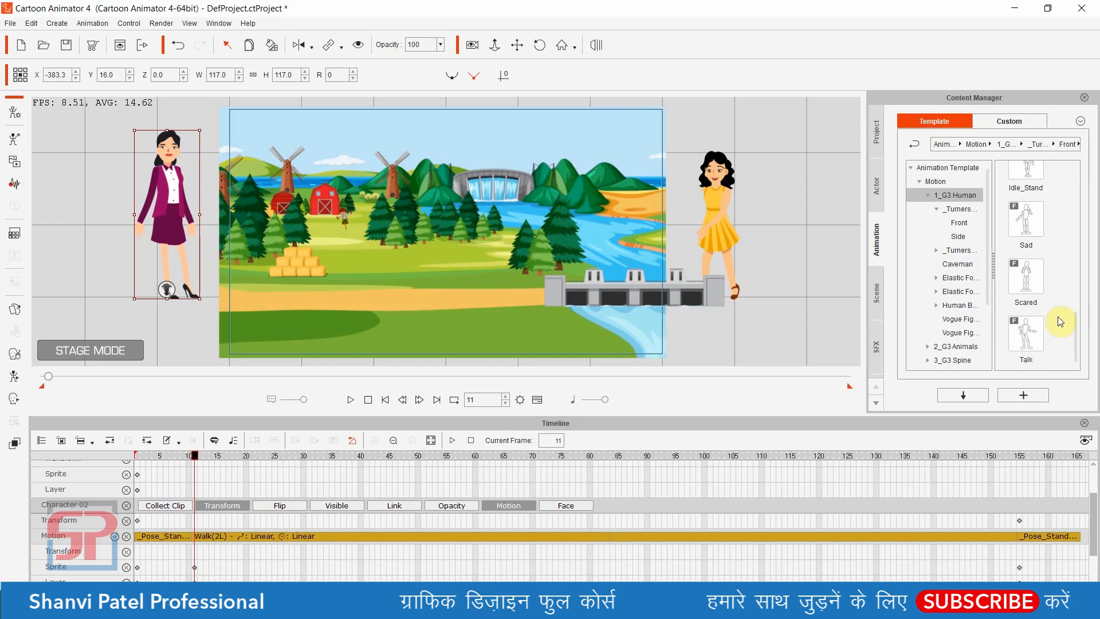
pyautogui.click(952, 196)
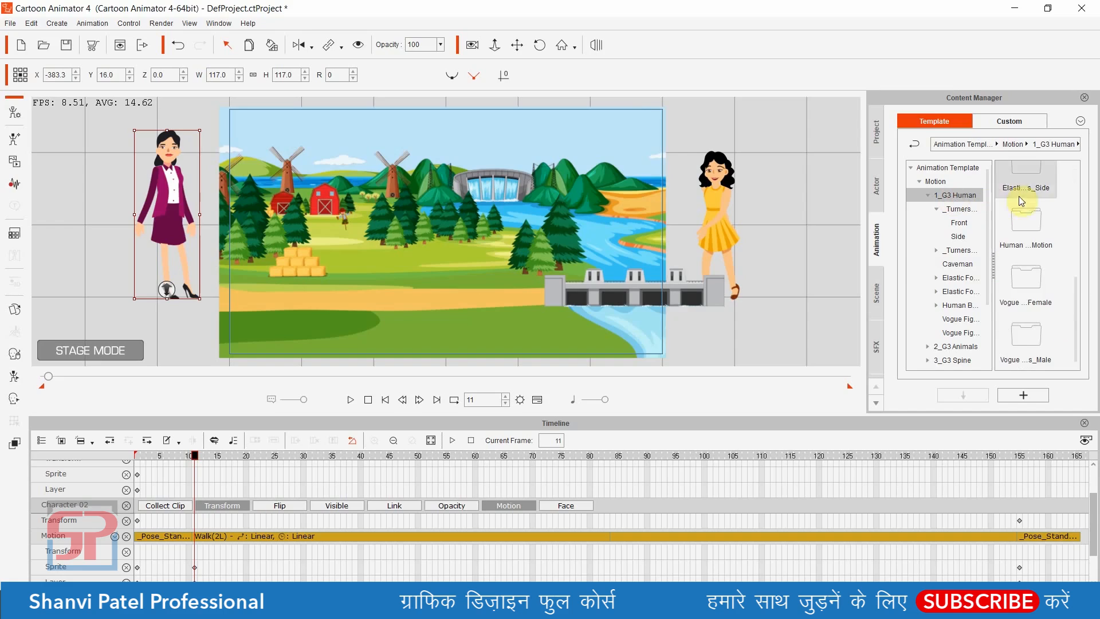
pyautogui.doubleClick(1036, 200)
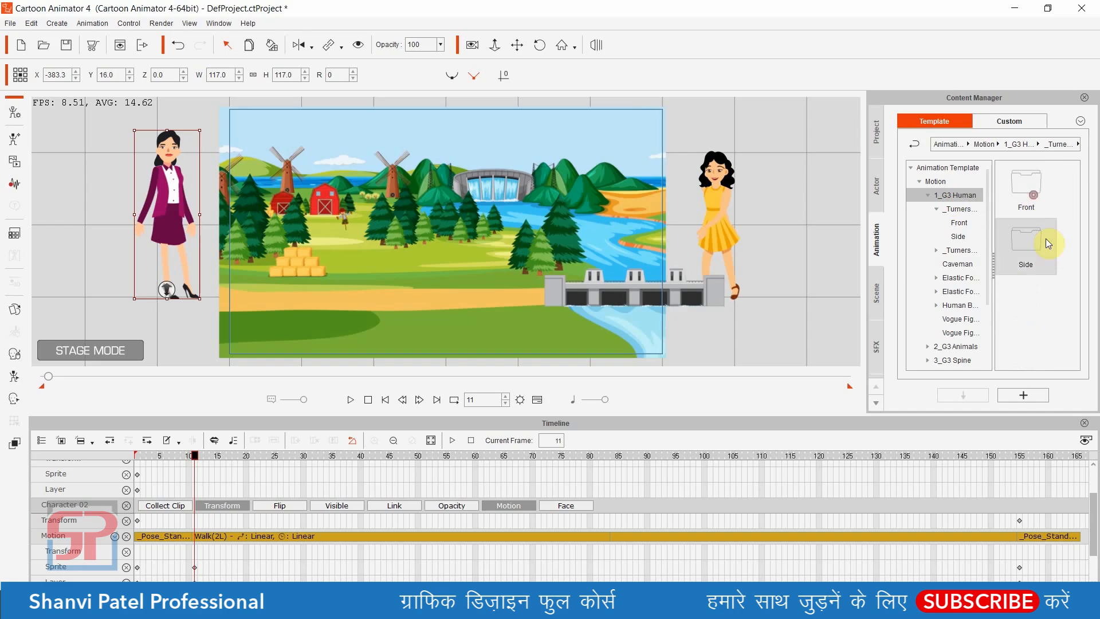
pyautogui.doubleClick(1037, 241)
pyautogui.scroll(-6, 1040, 272)
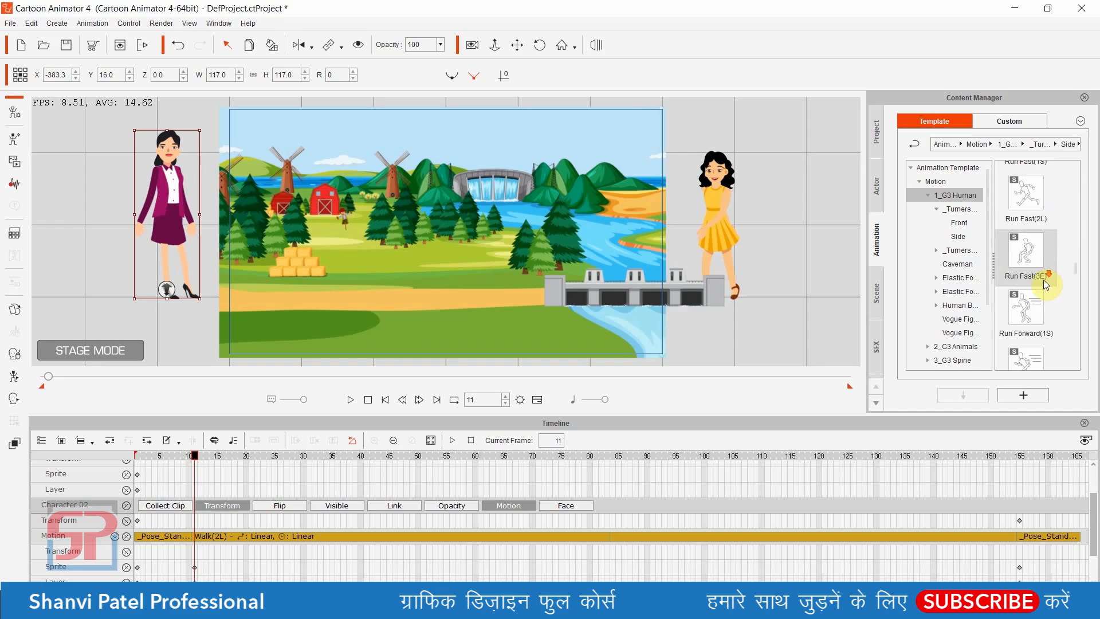
pyautogui.click(1026, 302)
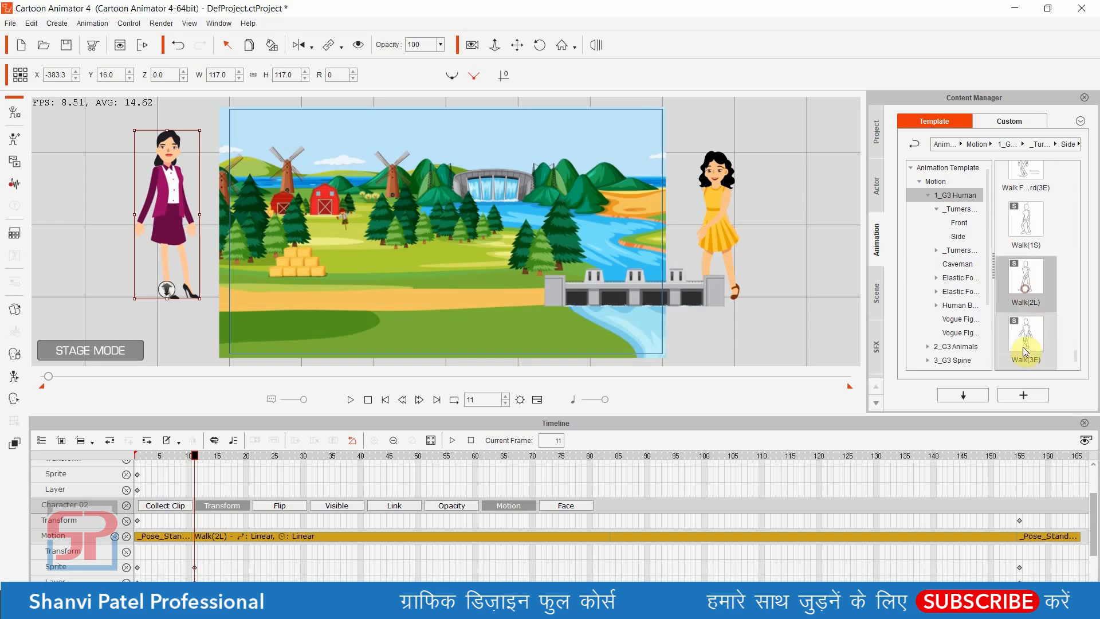
pyautogui.moveTo(1026, 283); pyautogui.dragTo(163, 181)
pyautogui.press('space')
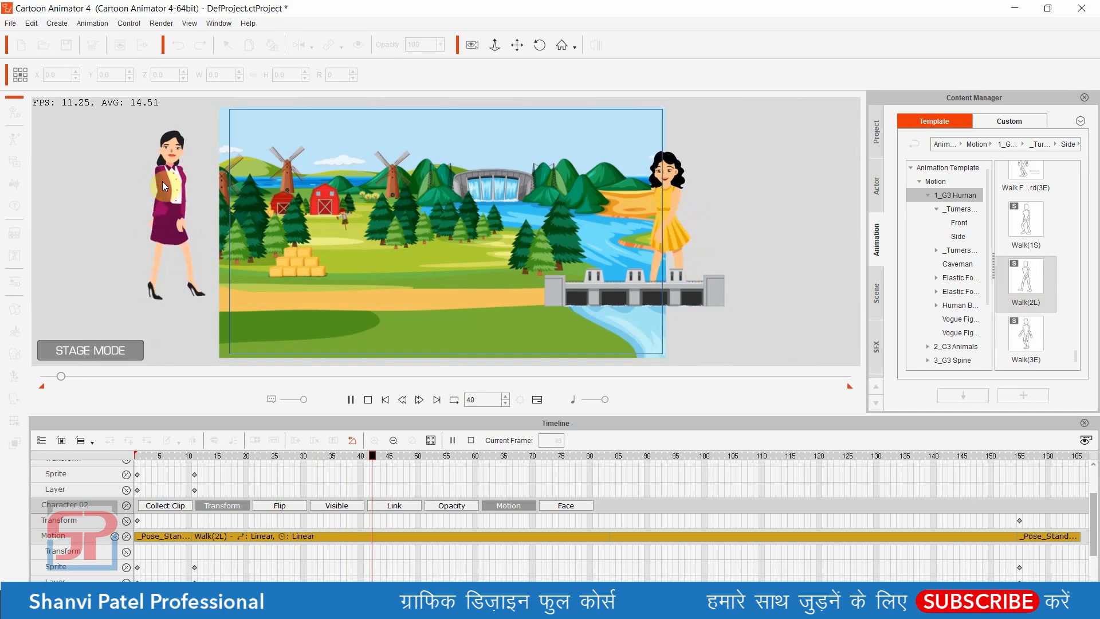
pyautogui.press('space')
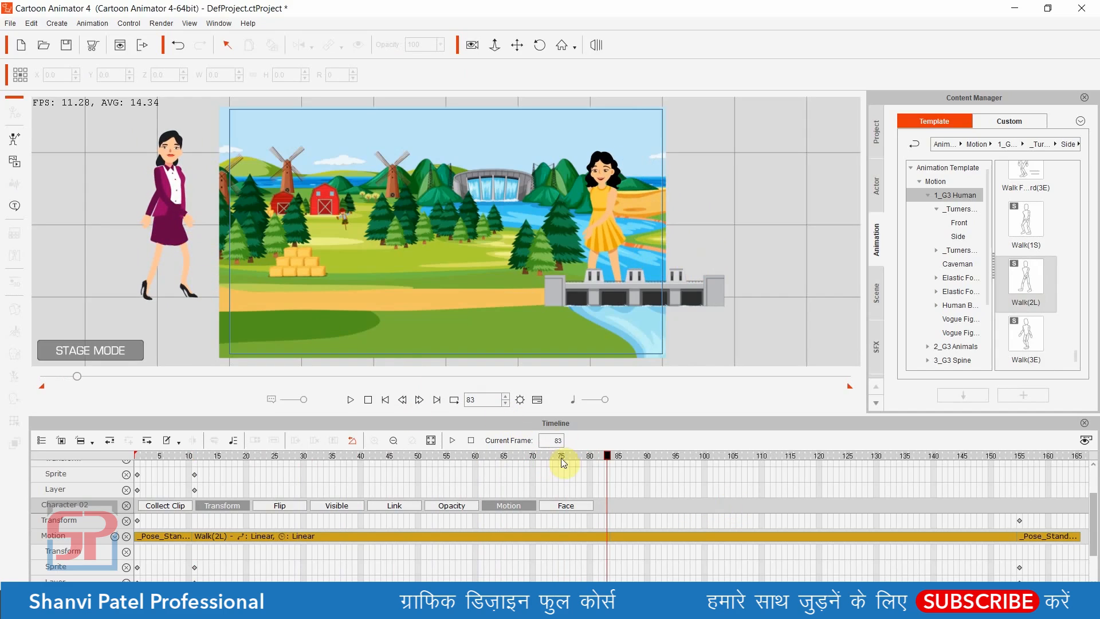
# Step: At frame 11, try moving the woman onto the path at about X -84, Y 12, preview the movement, and undo the move
pyautogui.moveTo(610, 457); pyautogui.dragTo(196, 482)
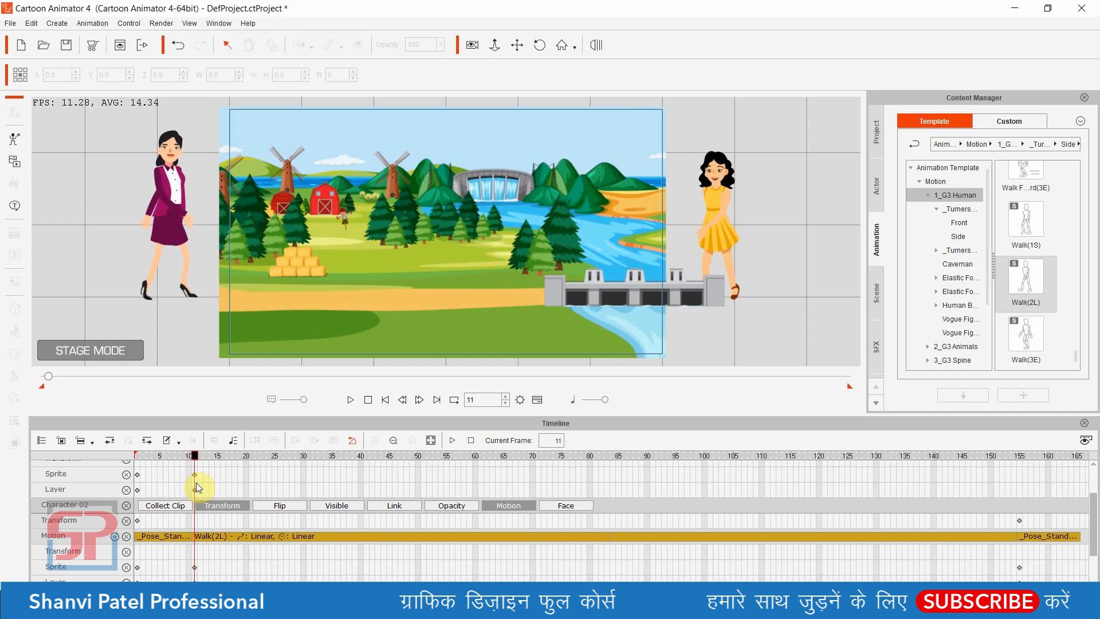
pyautogui.click(177, 226)
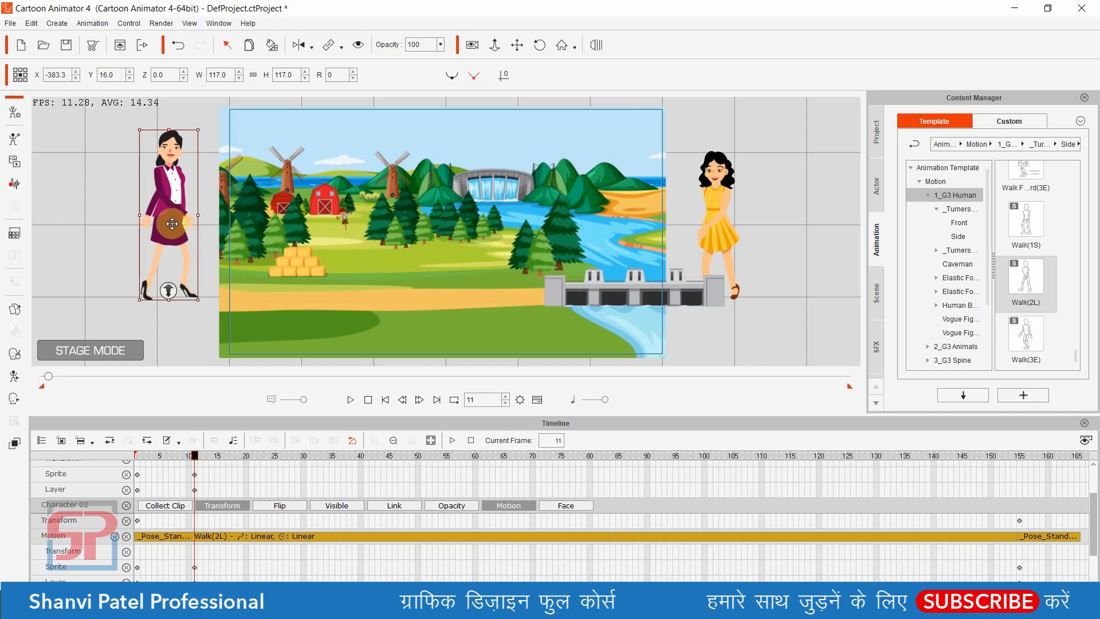
pyautogui.moveTo(171, 224); pyautogui.dragTo(388, 226)
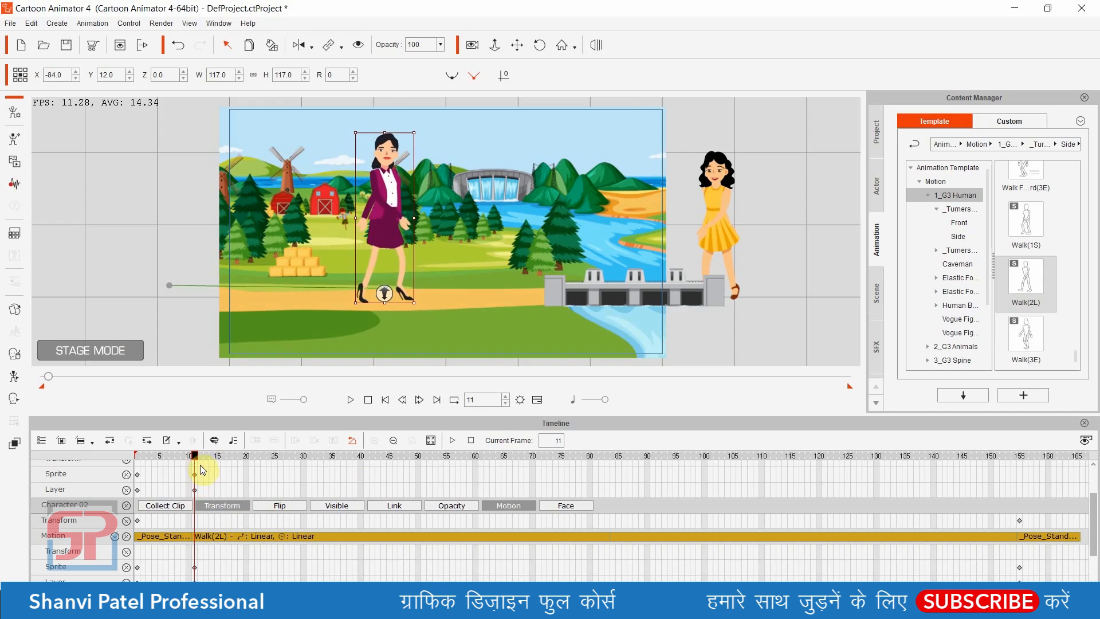
pyautogui.moveTo(152, 459); pyautogui.dragTo(130, 460)
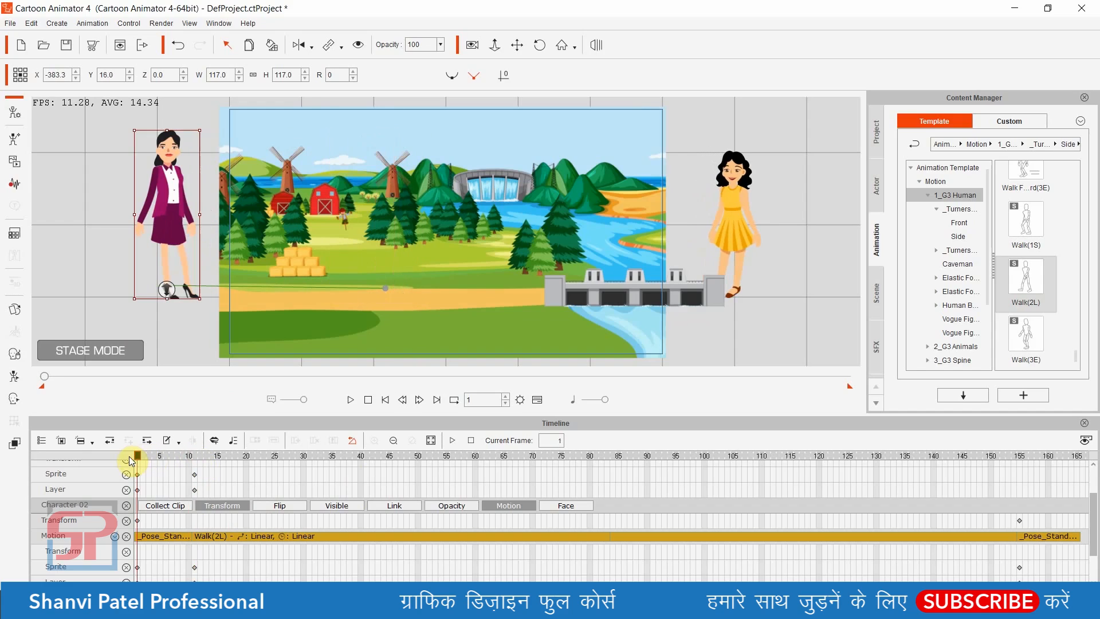
pyautogui.click(177, 462)
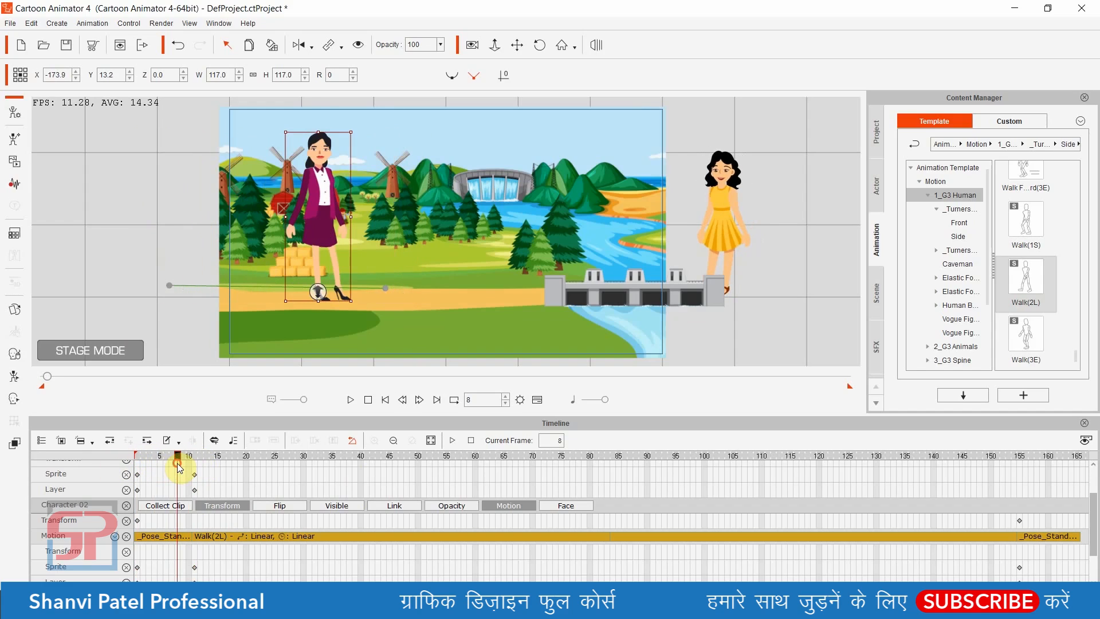
pyautogui.hotkey('ctrl', 'z')
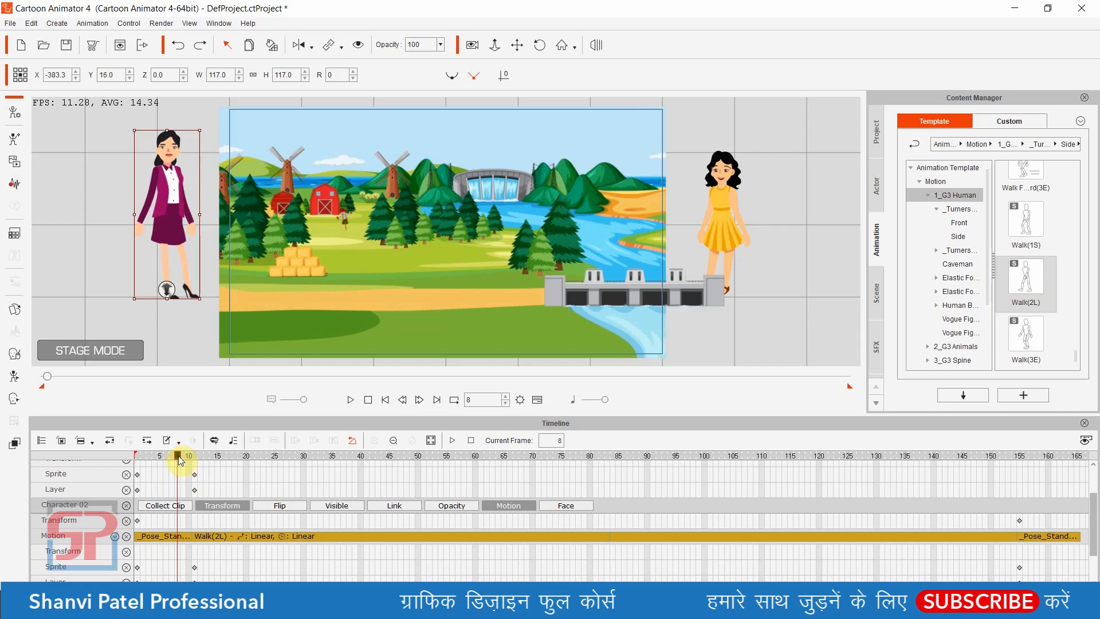
# Step: At frame 83, move the woman onto the path at about X -78, Y 14, and preview both characters walking in
pyautogui.moveTo(176, 454); pyautogui.dragTo(590, 460)
pyautogui.scroll(-2, 624, 537)
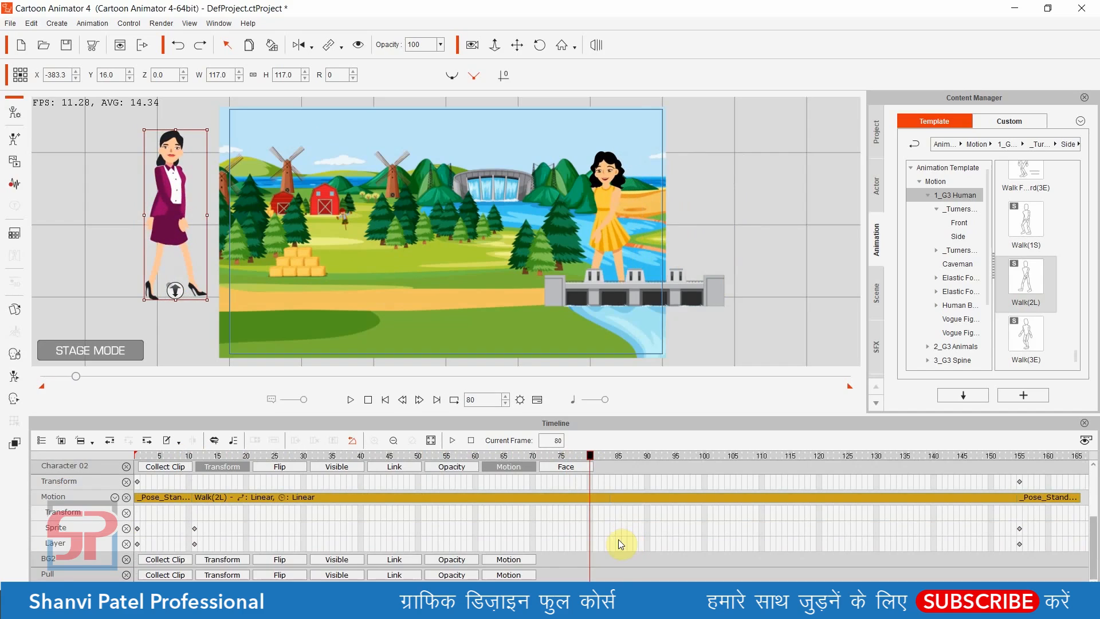
pyautogui.scroll(3, 395, 552)
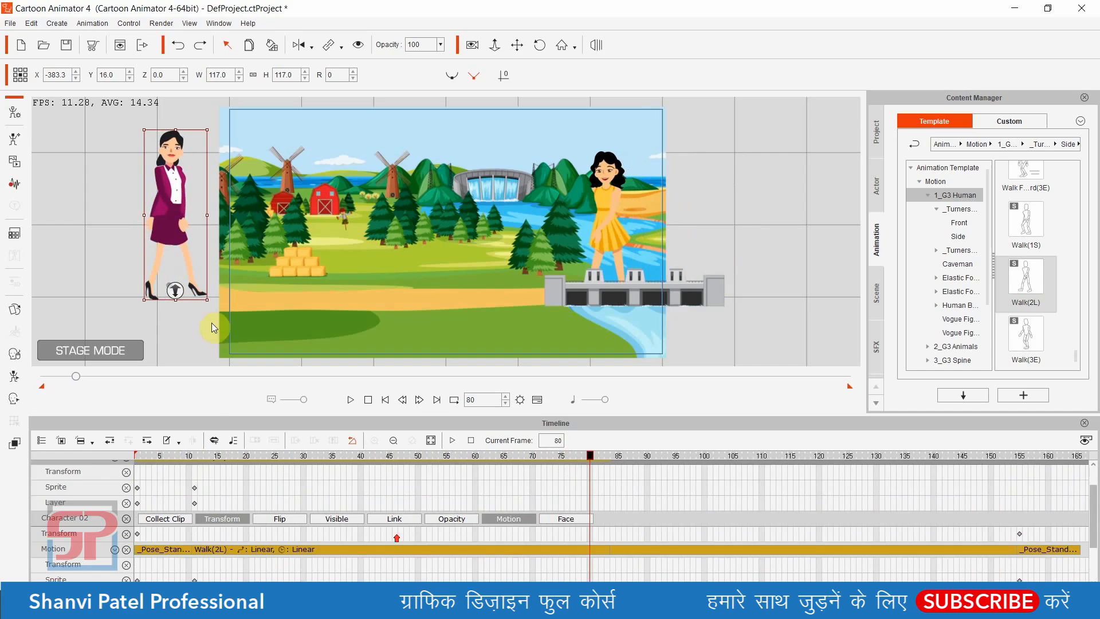
pyautogui.scroll(2, 294, 516)
pyautogui.moveTo(593, 455); pyautogui.dragTo(605, 457)
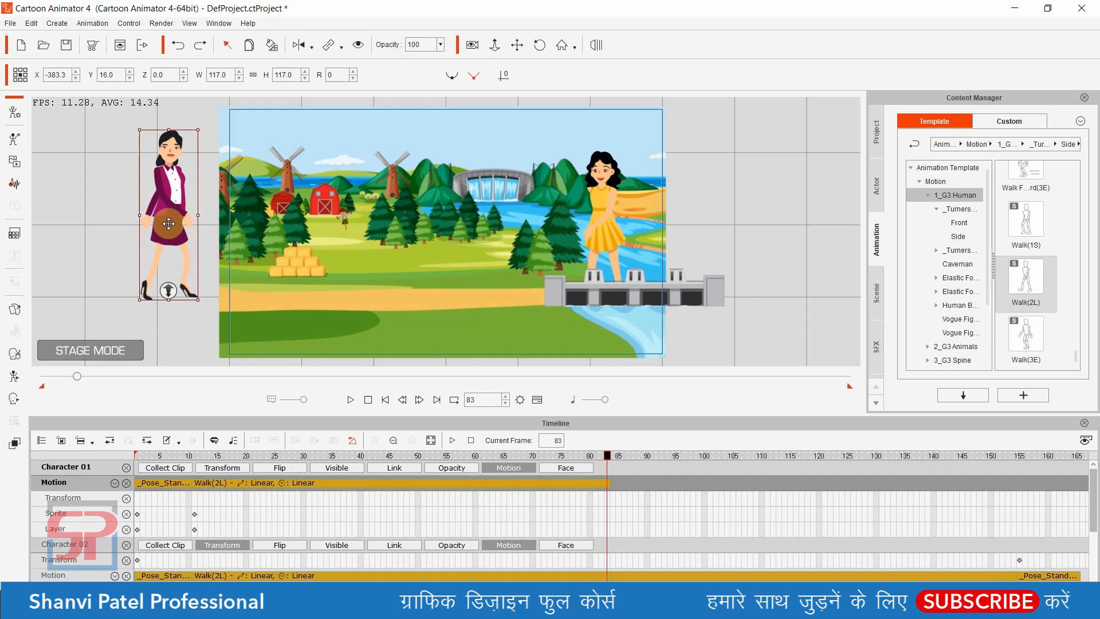
pyautogui.moveTo(168, 224); pyautogui.dragTo(241, 220)
pyautogui.moveTo(280, 220)
pyautogui.mouseDown()
pyautogui.moveTo(283, 204)
pyautogui.moveTo(332, 230)
pyautogui.moveTo(388, 225)
pyautogui.mouseUp()
pyautogui.moveTo(613, 458); pyautogui.dragTo(184, 474)
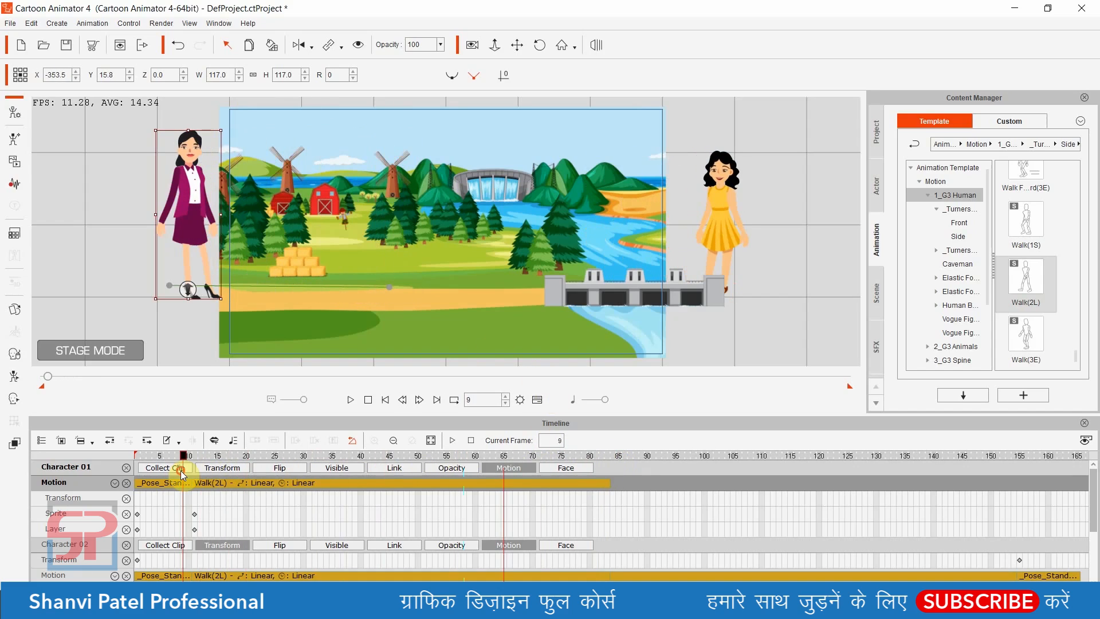
pyautogui.press('space')
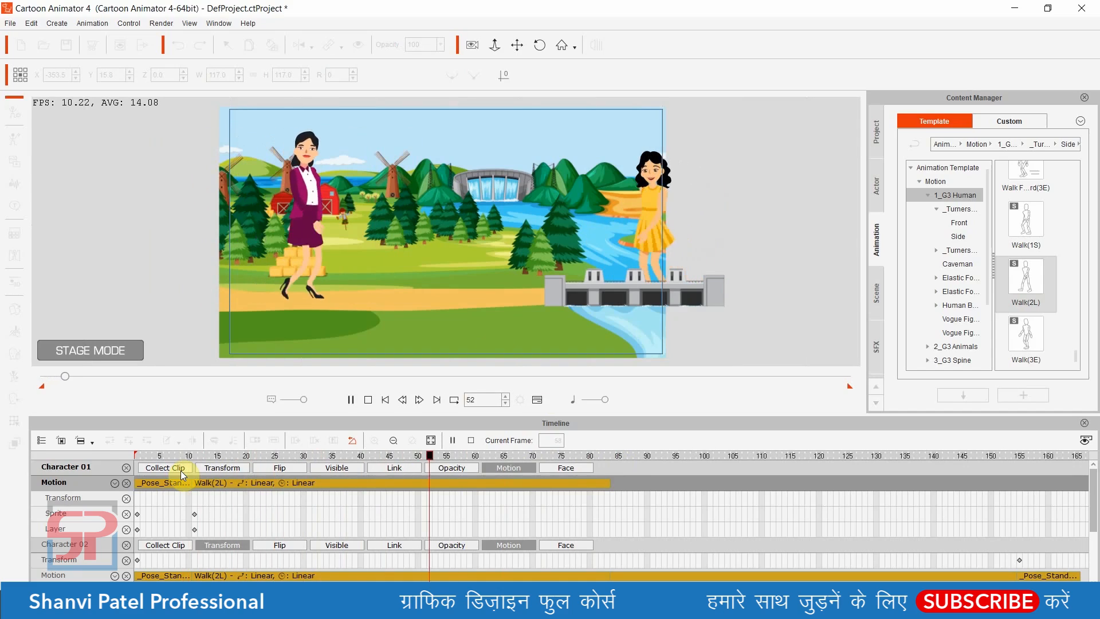
pyautogui.click(562, 453)
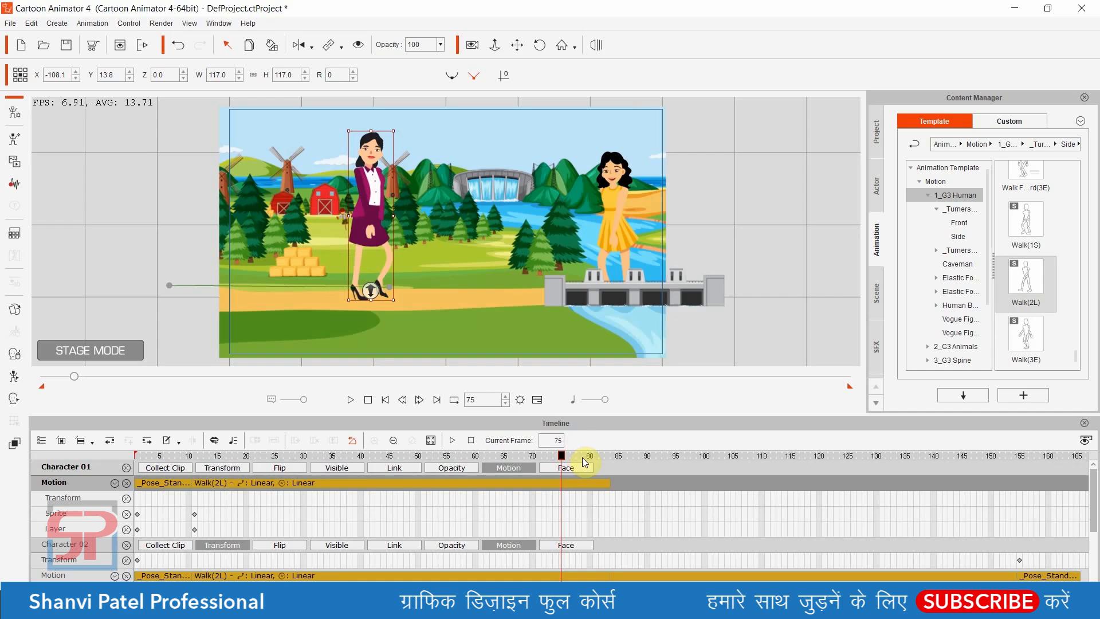
# Step: Extend the woman's Walk(2L) clip to about frame 155 and show her Transform track in the timeline
pyautogui.moveTo(563, 452); pyautogui.dragTo(1026, 463)
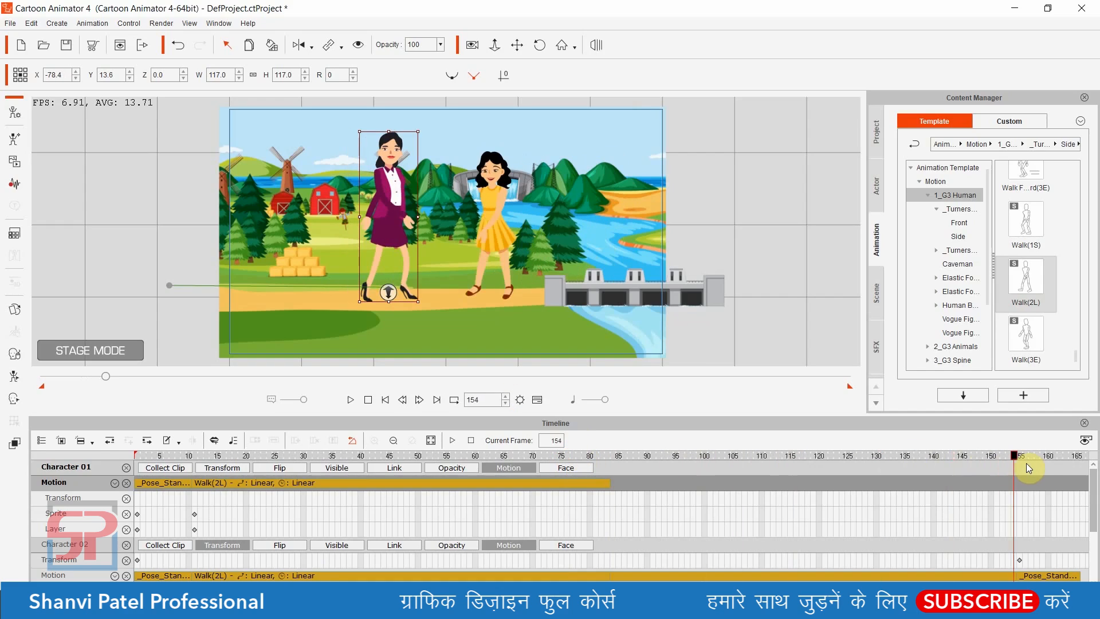
pyautogui.click(601, 481)
pyautogui.moveTo(605, 487); pyautogui.dragTo(1030, 483)
pyautogui.click(1020, 454)
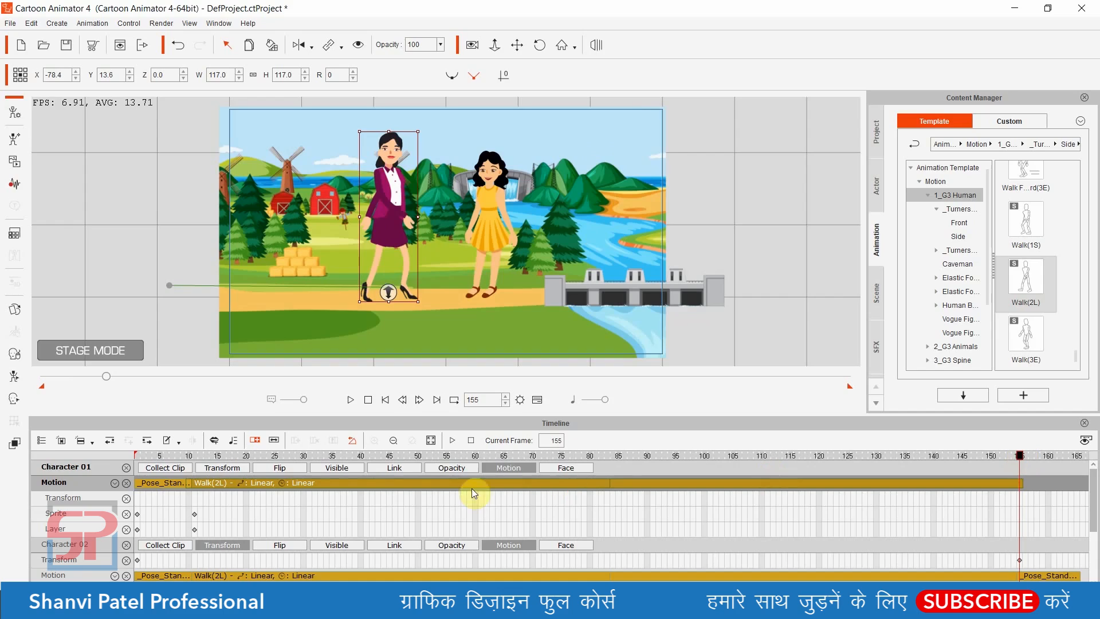
pyautogui.click(224, 469)
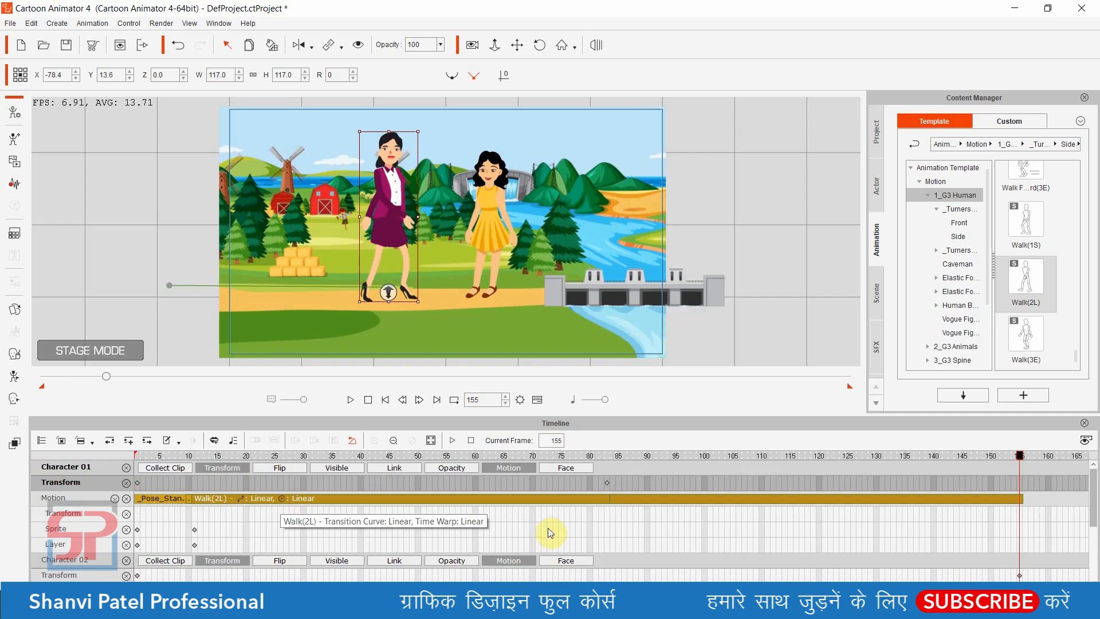
# Step: Move the woman's transform key from frame 83 to frame 155 and apply the female front-view _Pose_Stand motion to her there
pyautogui.click(608, 482)
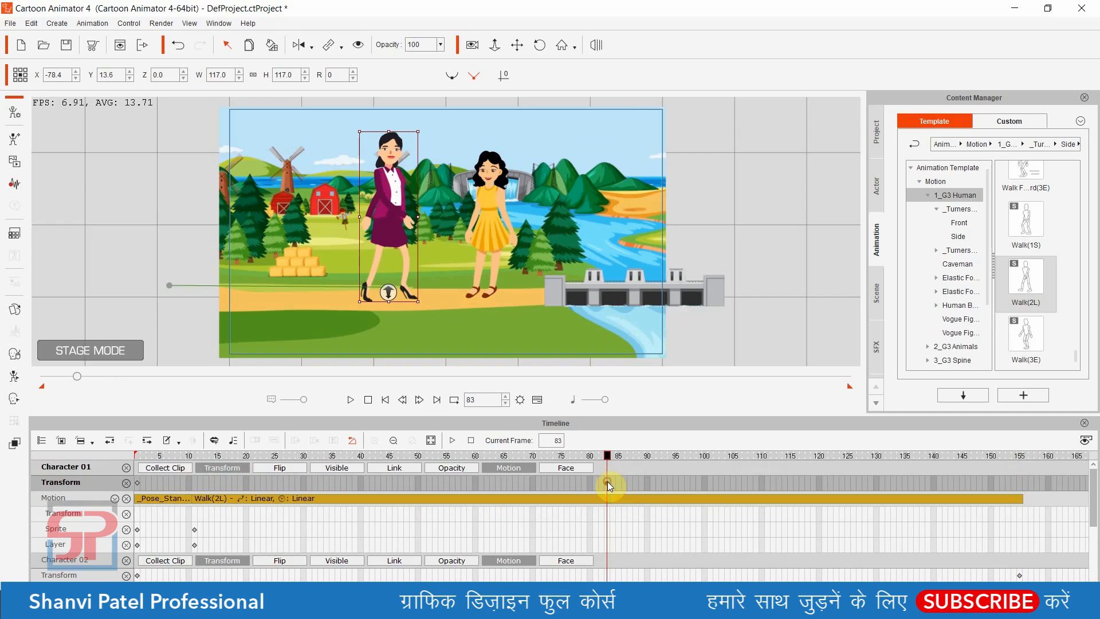
pyautogui.moveTo(1016, 483)
pyautogui.mouseDown()
pyautogui.moveTo(937, 456)
pyautogui.moveTo(949, 460)
pyautogui.moveTo(769, 499)
pyautogui.moveTo(965, 502)
pyautogui.moveTo(1019, 482)
pyautogui.mouseUp()
pyautogui.scroll(10, 1023, 229)
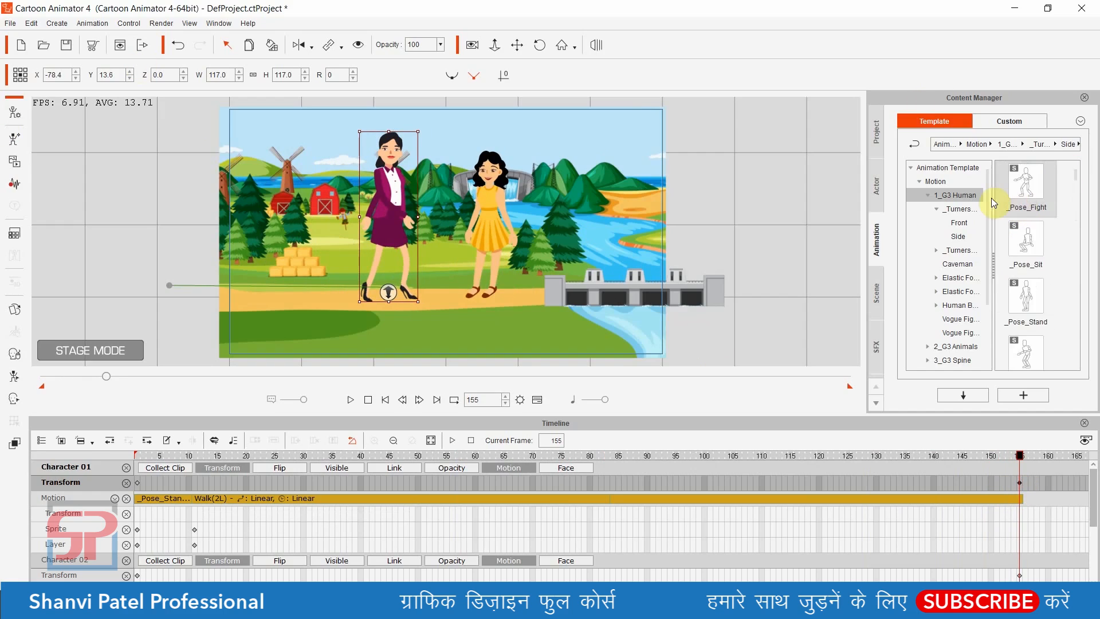
pyautogui.click(946, 195)
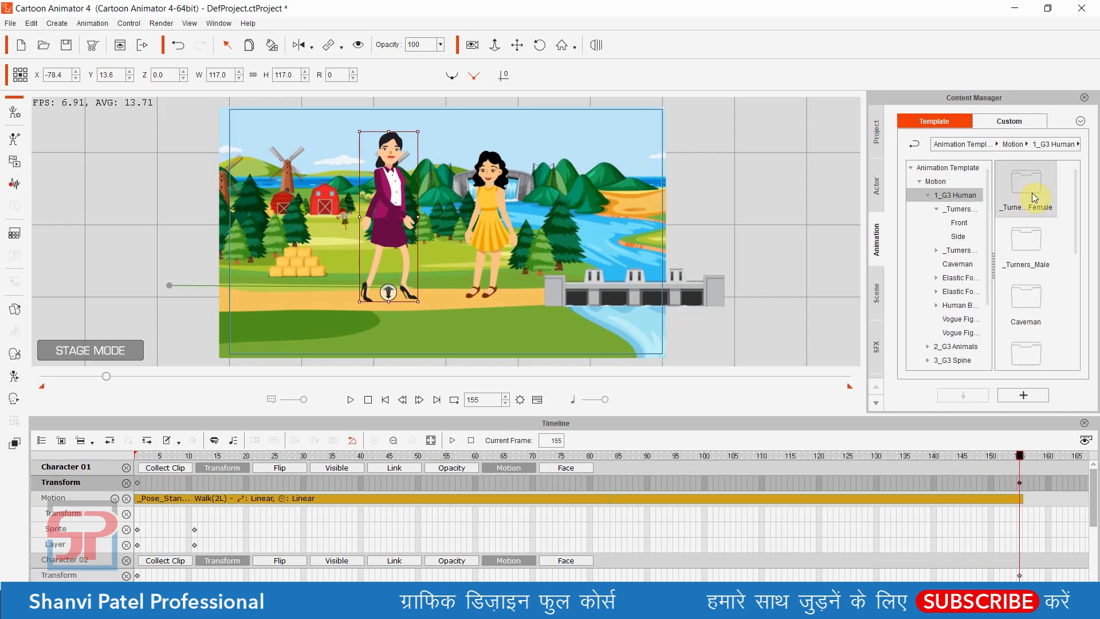
pyautogui.doubleClick(1032, 189)
pyautogui.moveTo(1035, 189); pyautogui.dragTo(383, 201)
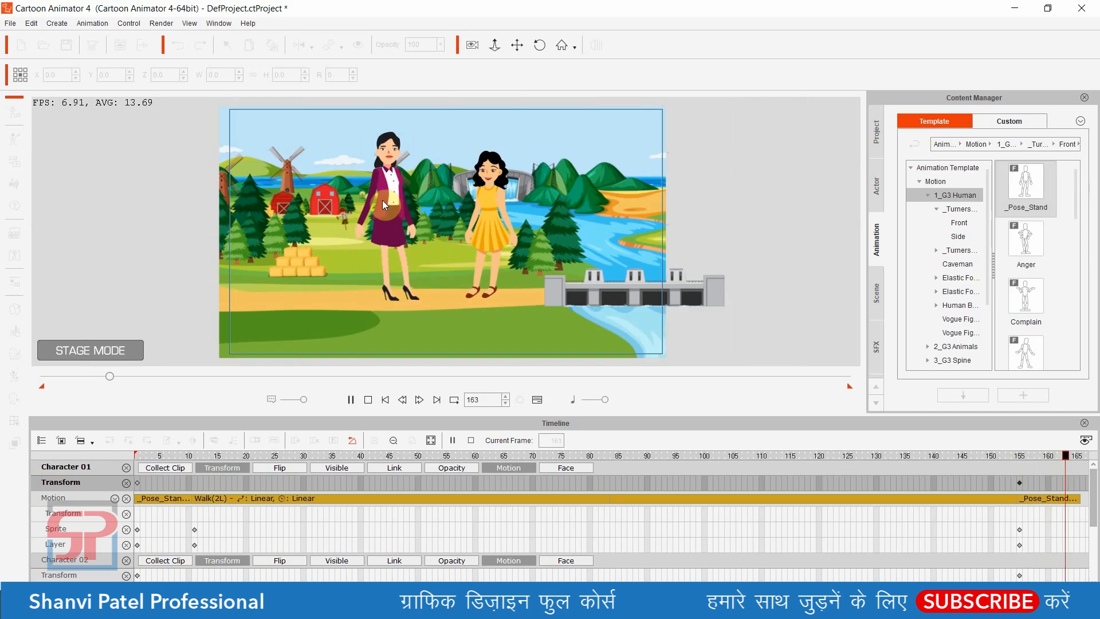
# Step: Return to frame 1, zoom the timeline out, and hide the timeline to enlarge the stage
pyautogui.moveTo(935, 457); pyautogui.dragTo(123, 453)
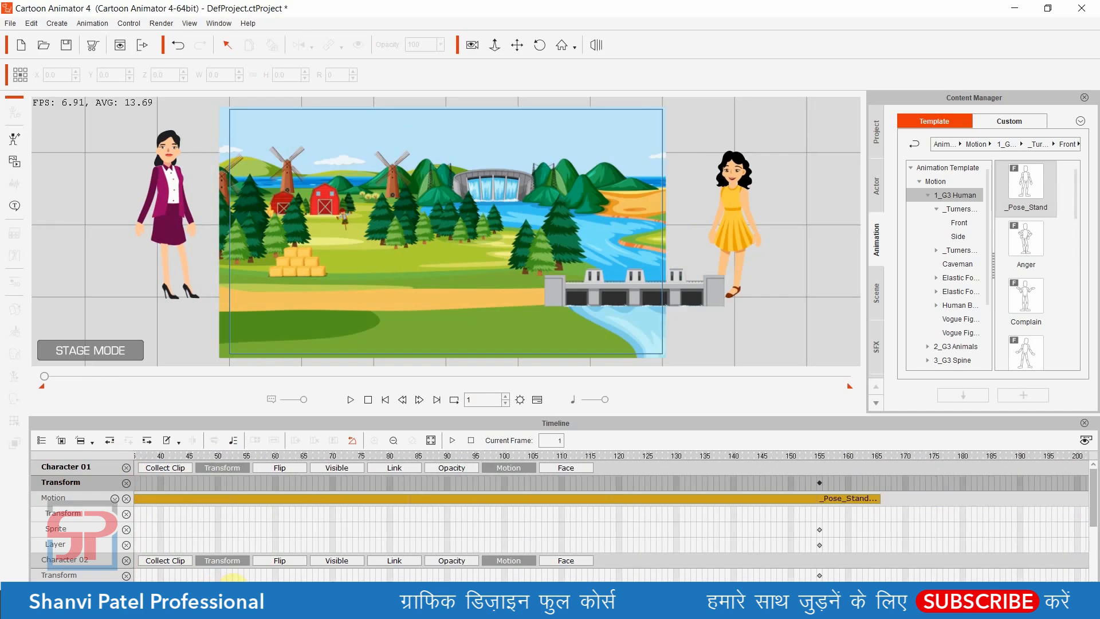
pyautogui.scroll(-5, 209, 579)
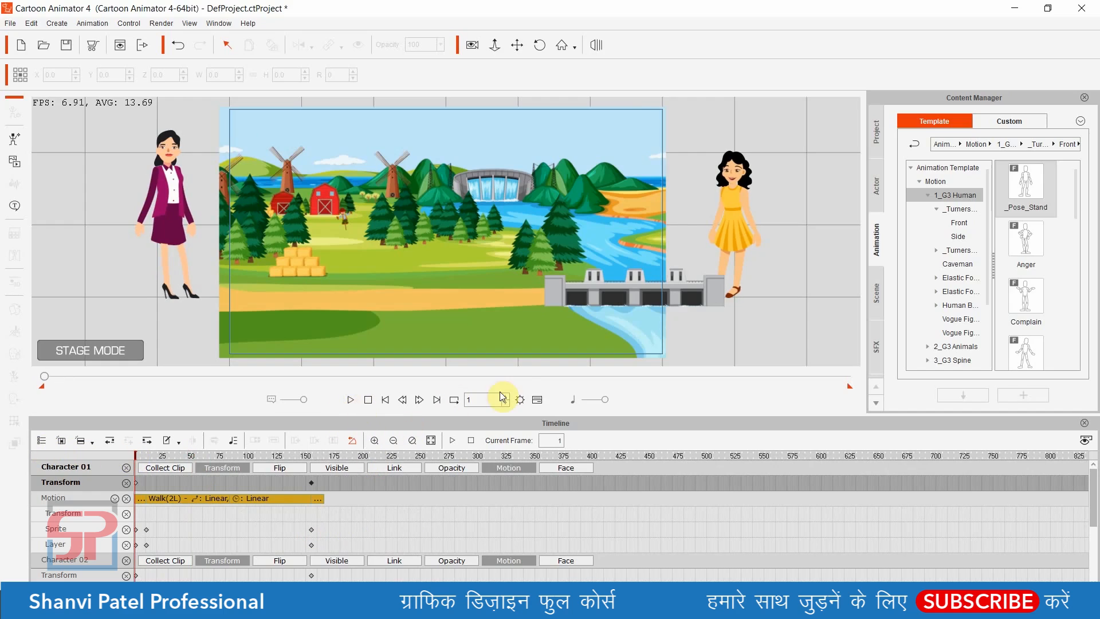
pyautogui.moveTo(597, 414); pyautogui.dragTo(592, 508)
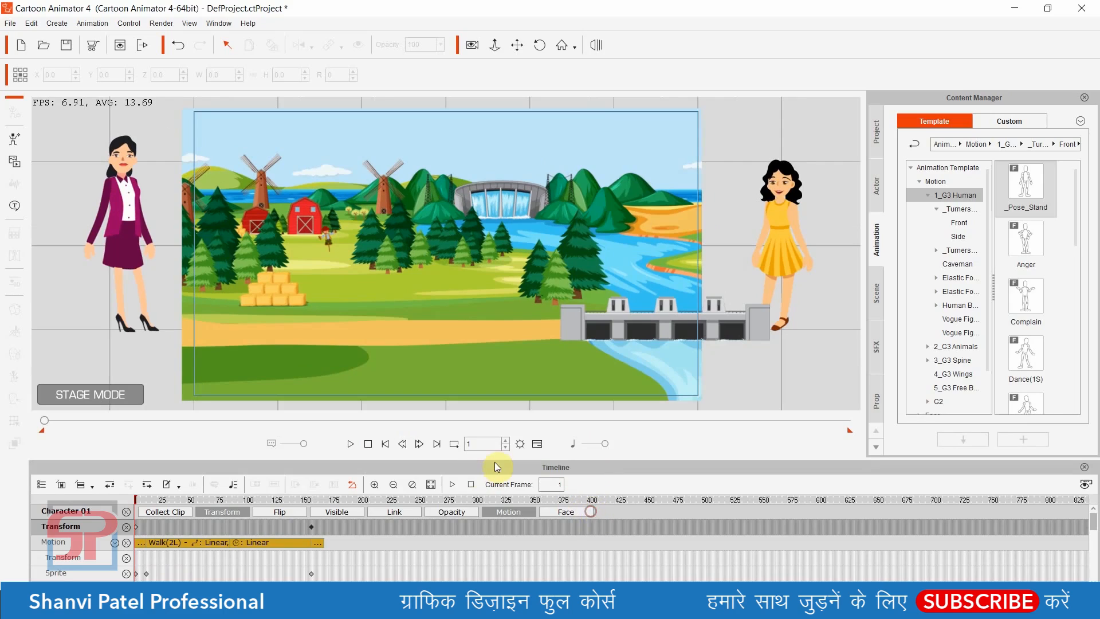
pyautogui.click(536, 444)
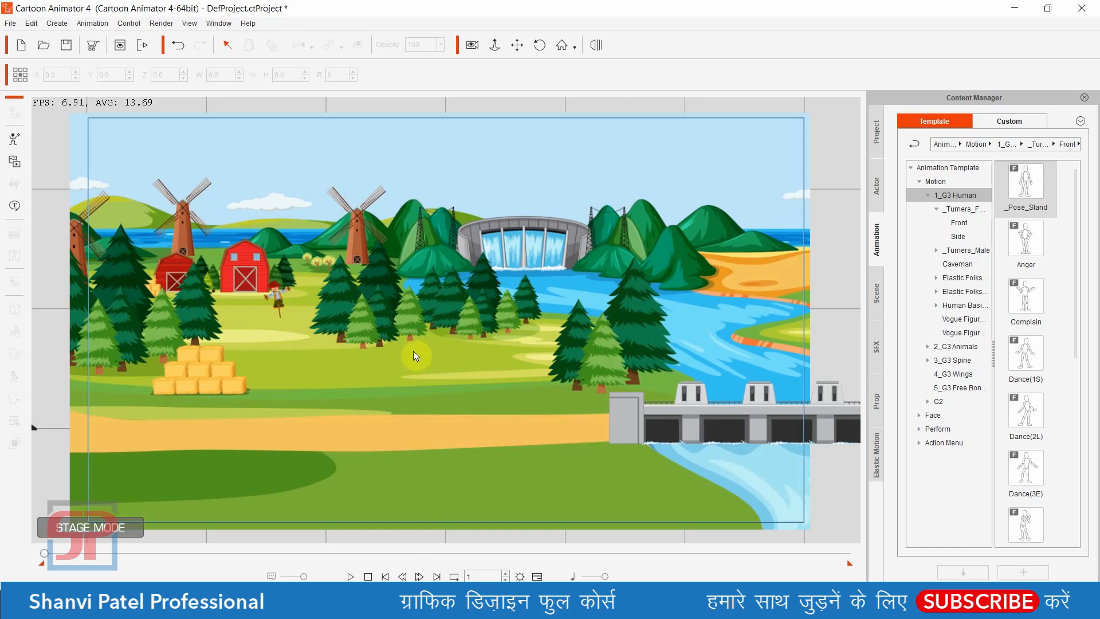
# Step: Play the scene from frame 1 through both characters' walk-ins and stop around frame 261
pyautogui.click(351, 576)
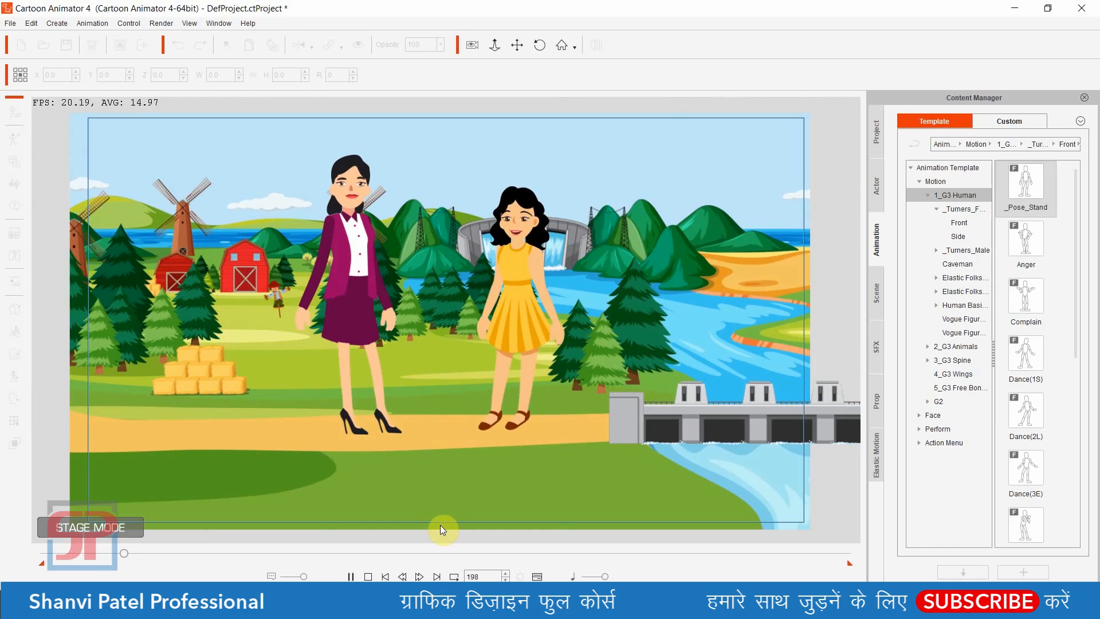
pyautogui.click(349, 576)
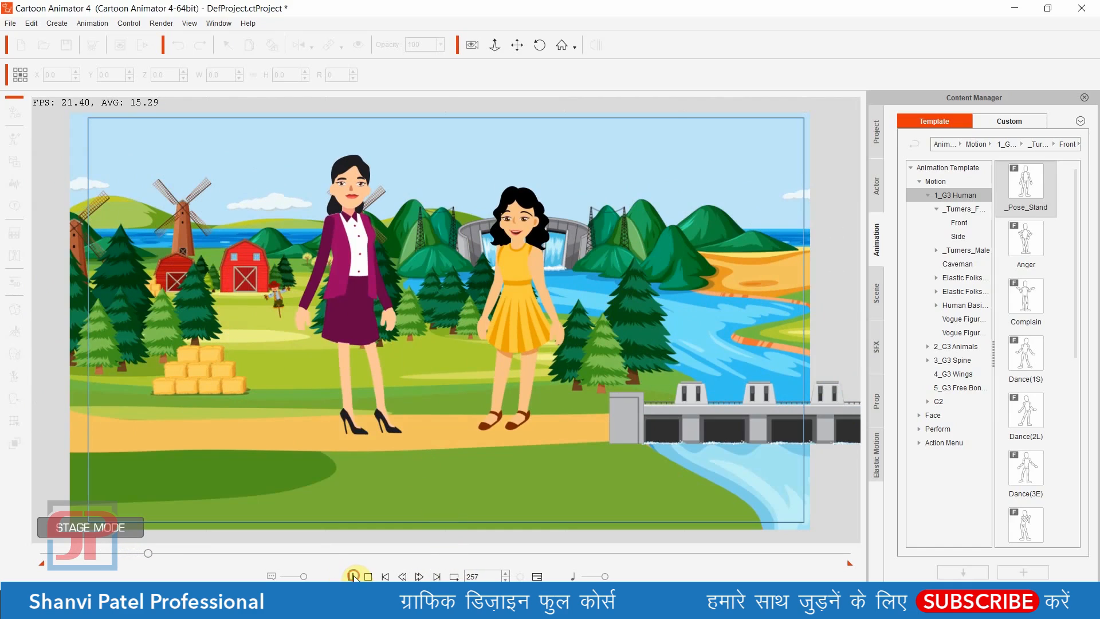
pyautogui.click(352, 576)
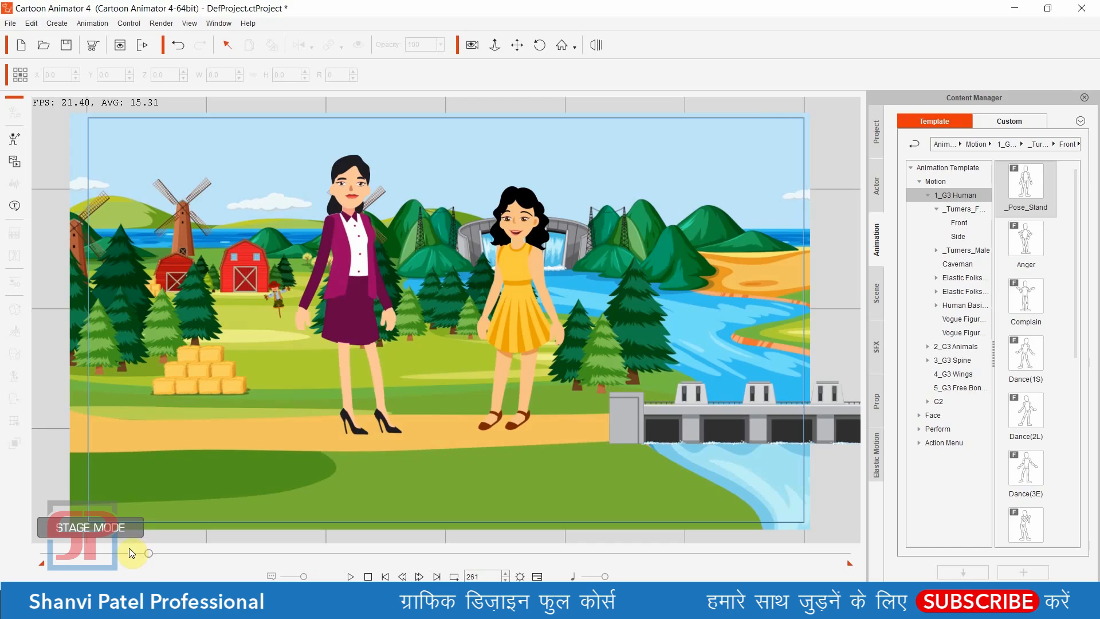
# Step: At frame 163, apply the female front-view Talk motion to the girl in the yellow dress and preview it to frame 326
pyautogui.moveTo(111, 561)
pyautogui.mouseDown()
pyautogui.moveTo(57, 553)
pyautogui.moveTo(136, 552)
pyautogui.moveTo(98, 551)
pyautogui.moveTo(106, 554)
pyautogui.mouseUp()
pyautogui.click(528, 320)
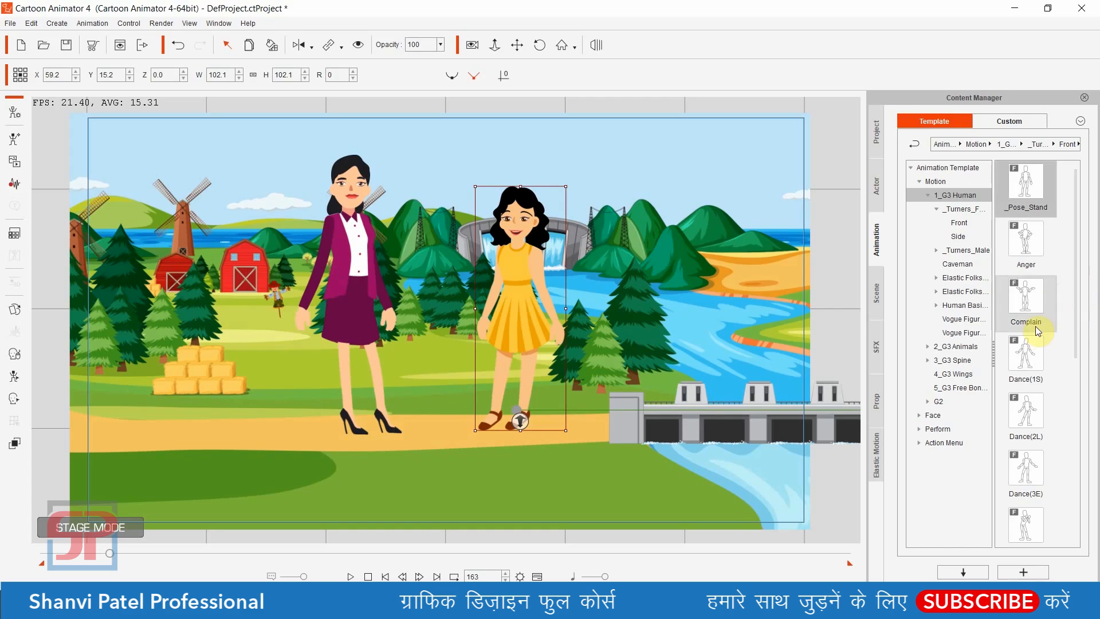
pyautogui.scroll(-5, 1033, 332)
pyautogui.scroll(5, 1029, 373)
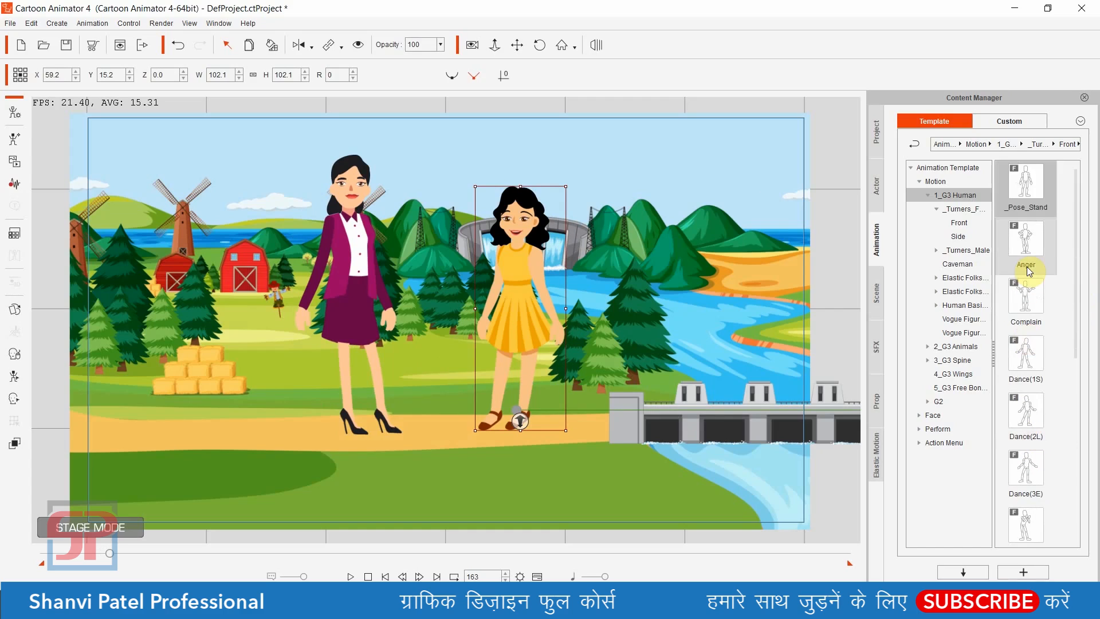
pyautogui.click(961, 195)
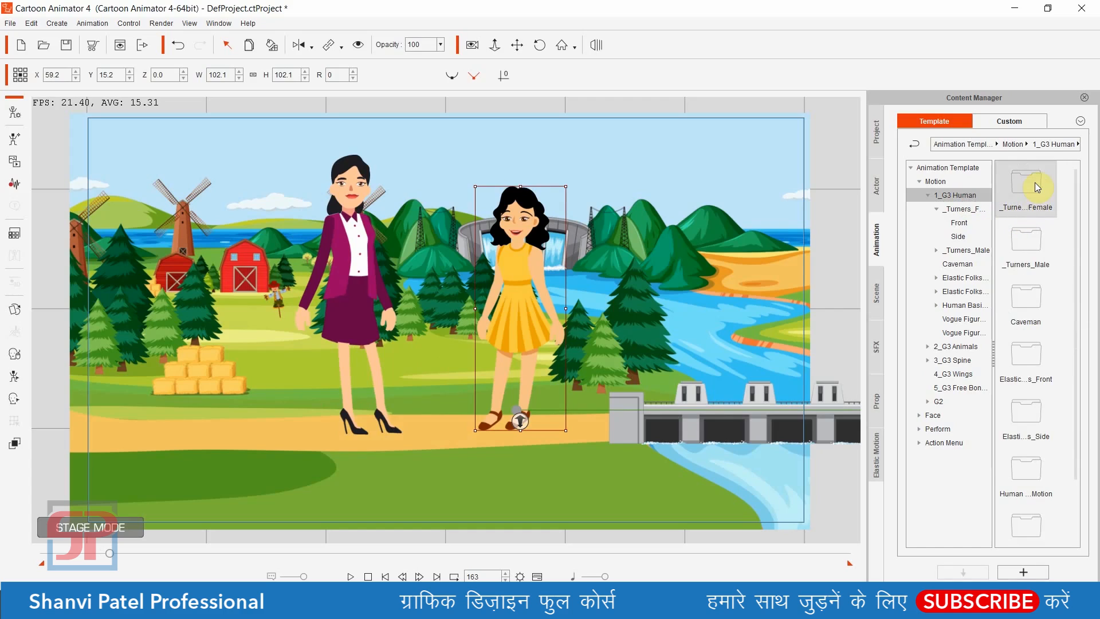
pyautogui.doubleClick(1038, 187)
pyautogui.doubleClick(1035, 189)
pyautogui.scroll(-4, 1034, 356)
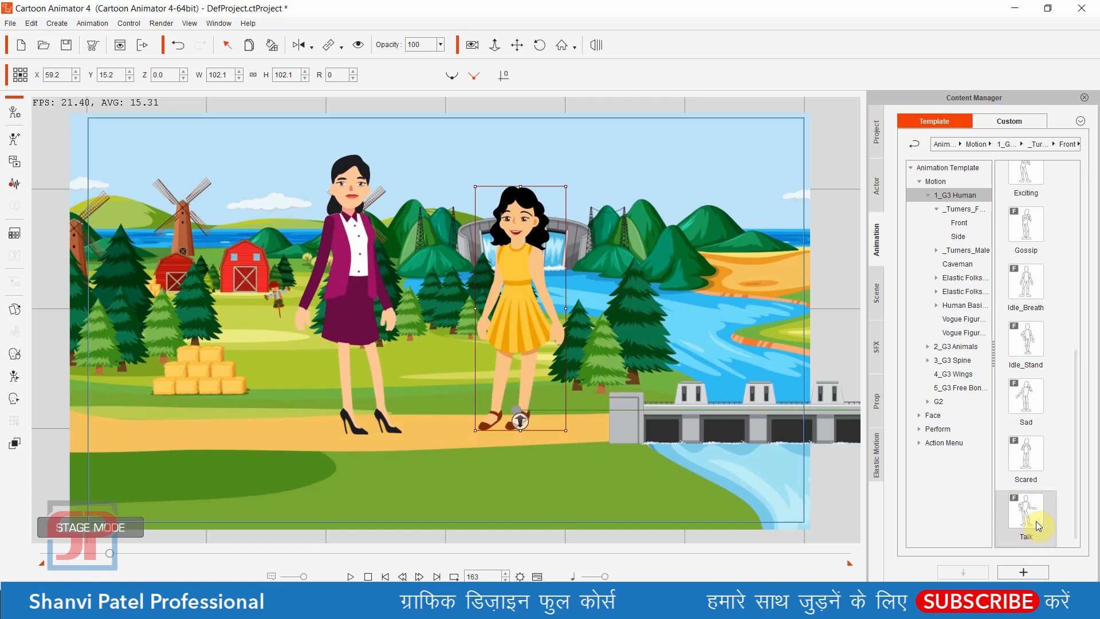
pyautogui.moveTo(1032, 522); pyautogui.dragTo(521, 287)
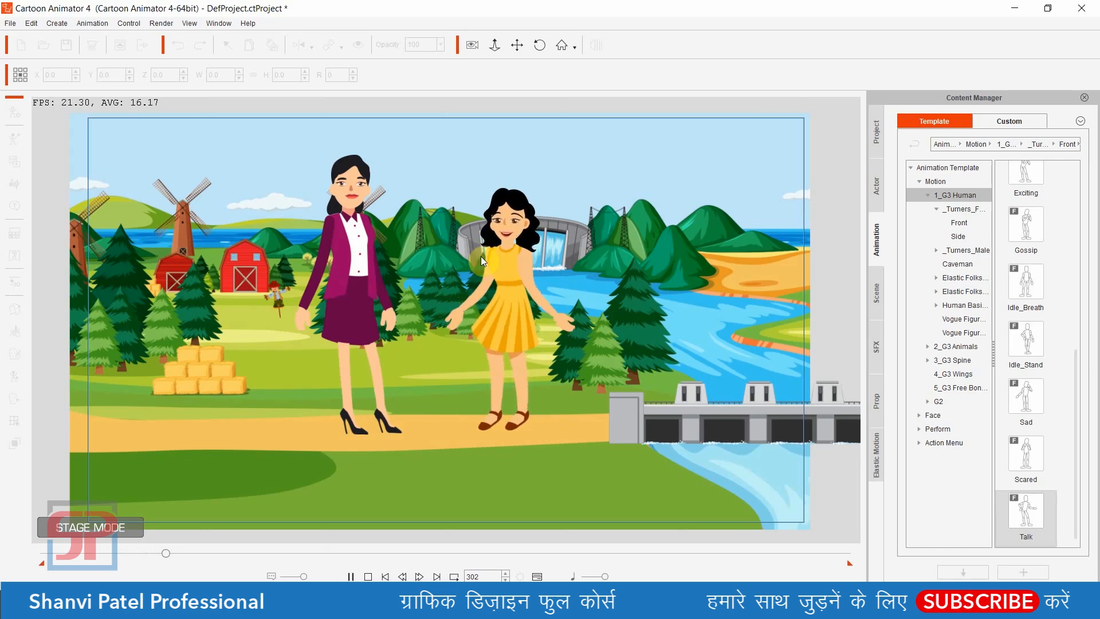
pyautogui.press('space')
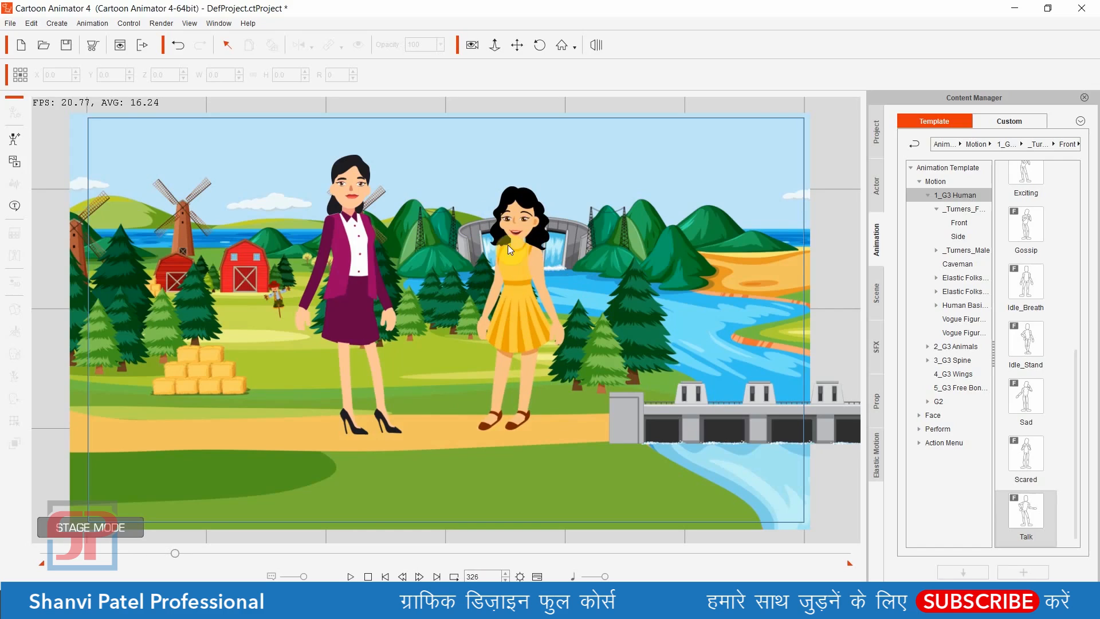
# Step: At frame 326, apply the front-view Talk motion to the woman in the purple suit
pyautogui.click(382, 278)
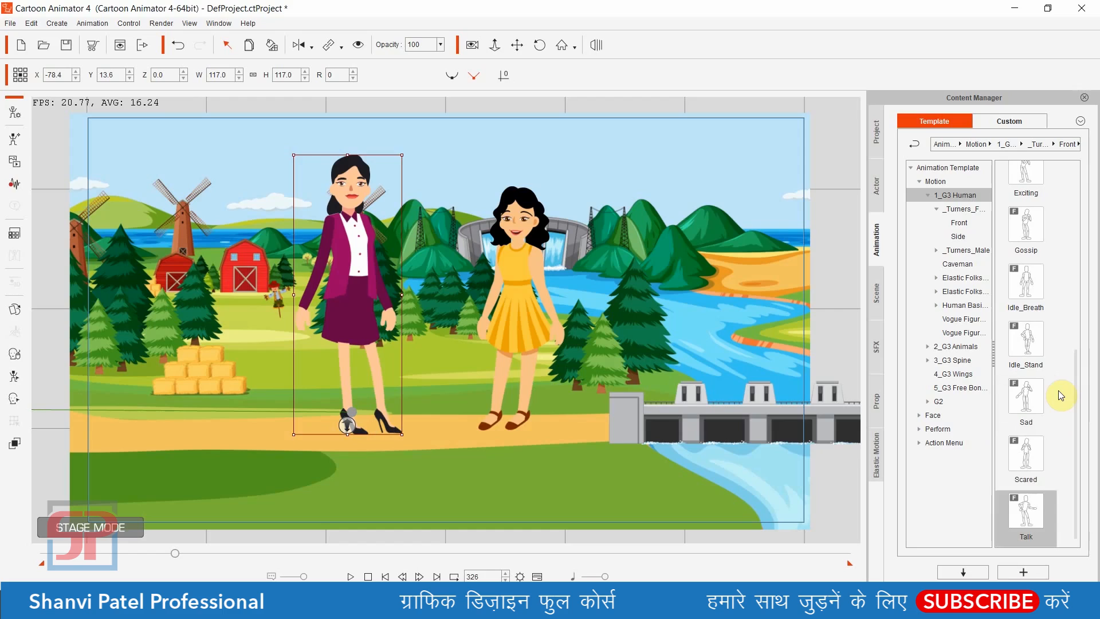
pyautogui.moveTo(1026, 518); pyautogui.dragTo(353, 260)
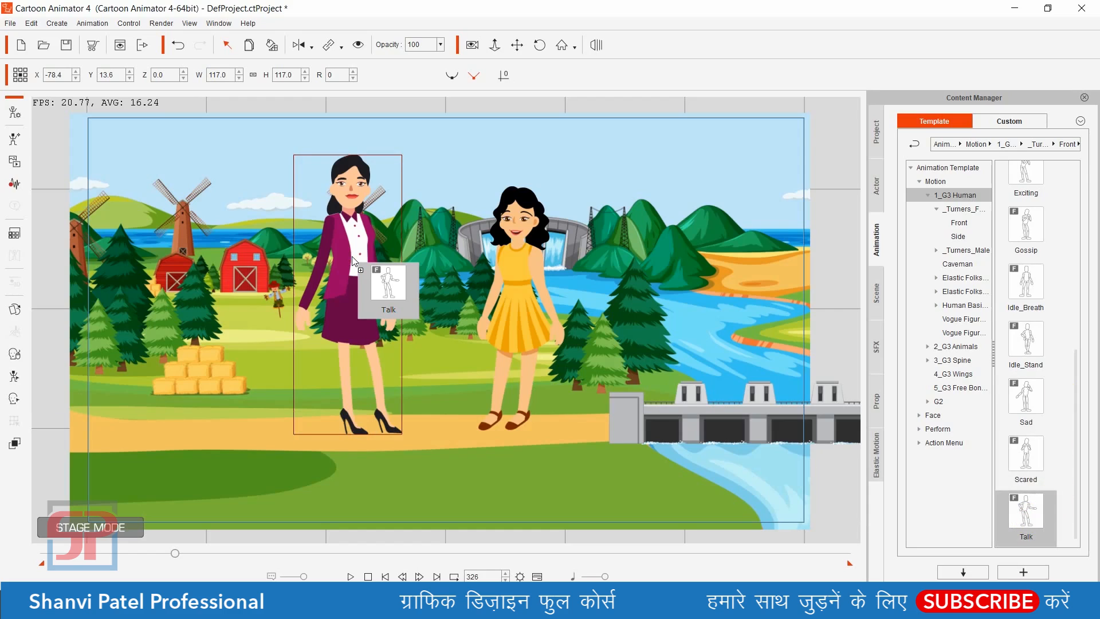
pyautogui.moveTo(353, 256); pyautogui.dragTo(352, 256)
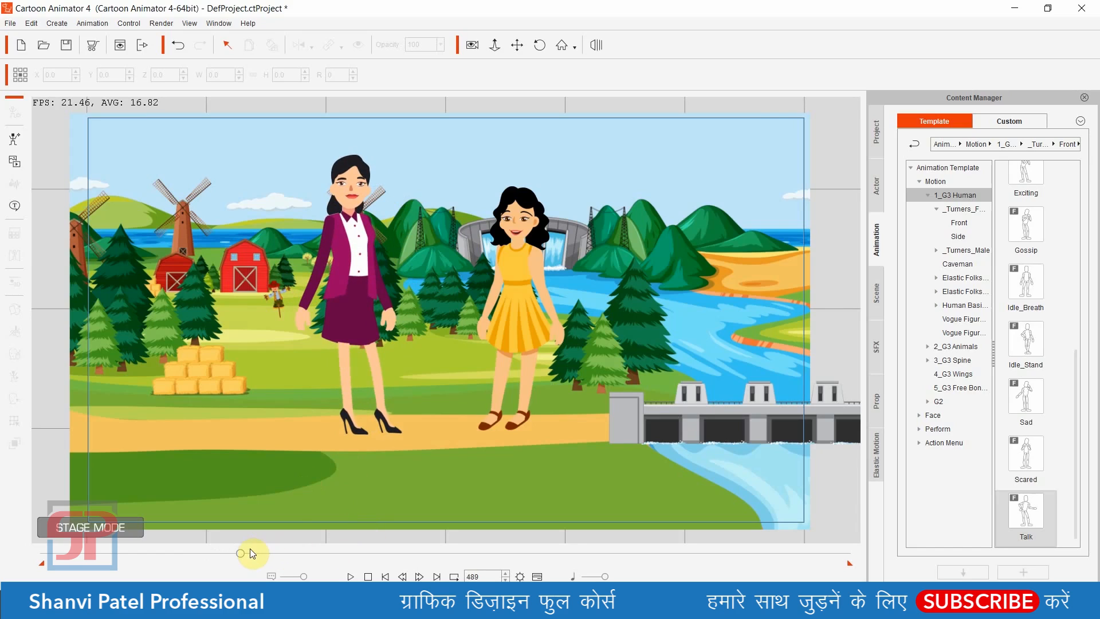
# Step: Play the whole scene from the start, and scrub through the talking section between about frames 312 and 332
pyautogui.moveTo(242, 551); pyautogui.dragTo(19, 560)
pyautogui.press('space')
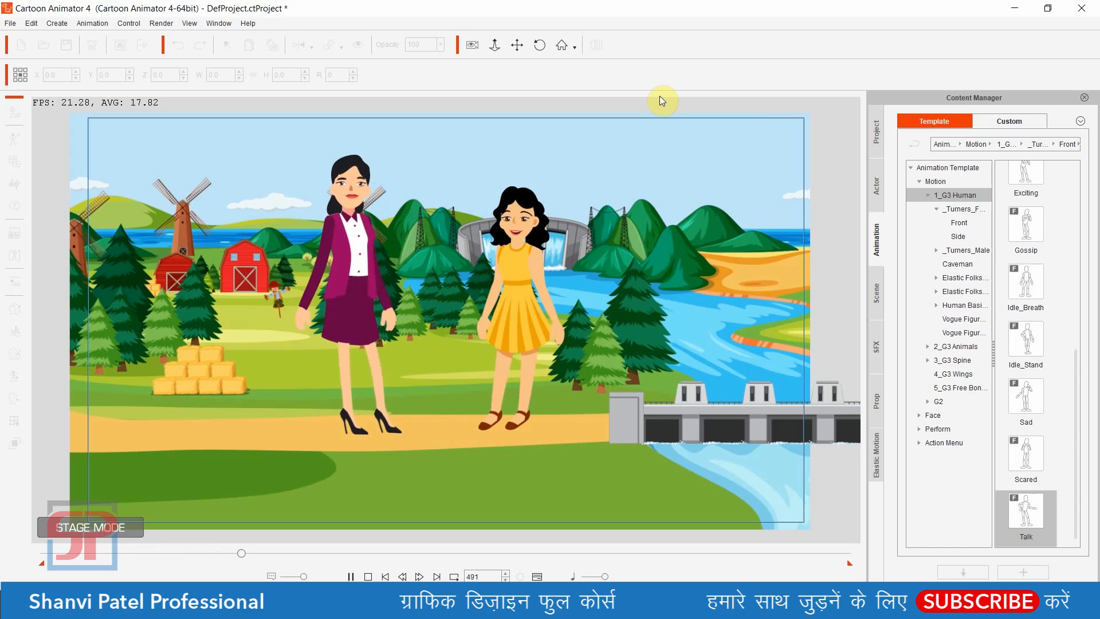
pyautogui.click(351, 576)
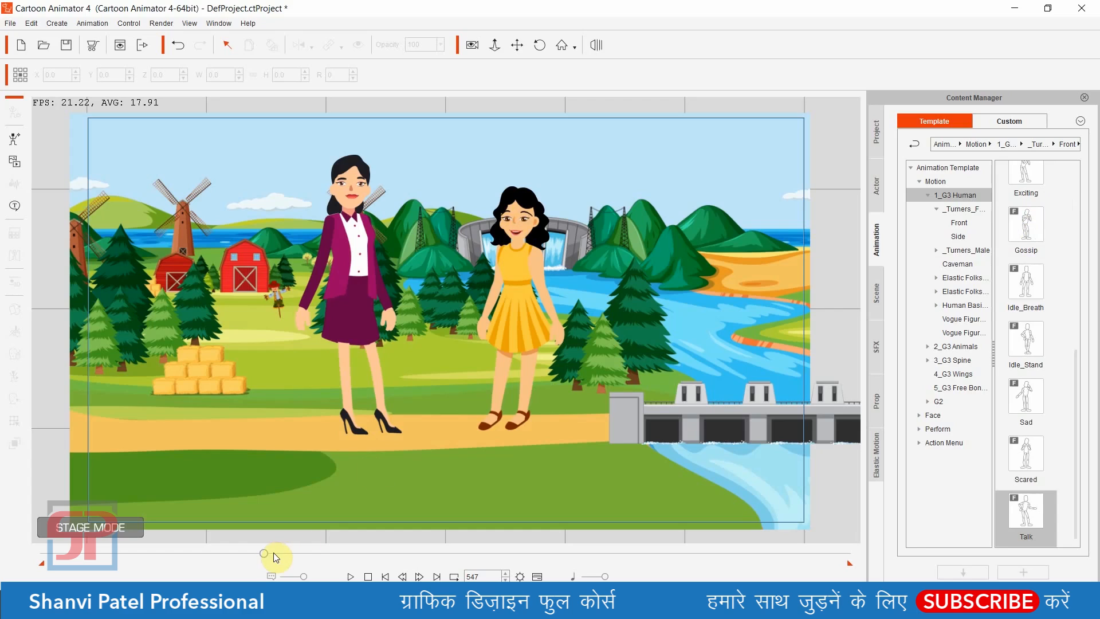
pyautogui.moveTo(255, 550); pyautogui.dragTo(168, 554)
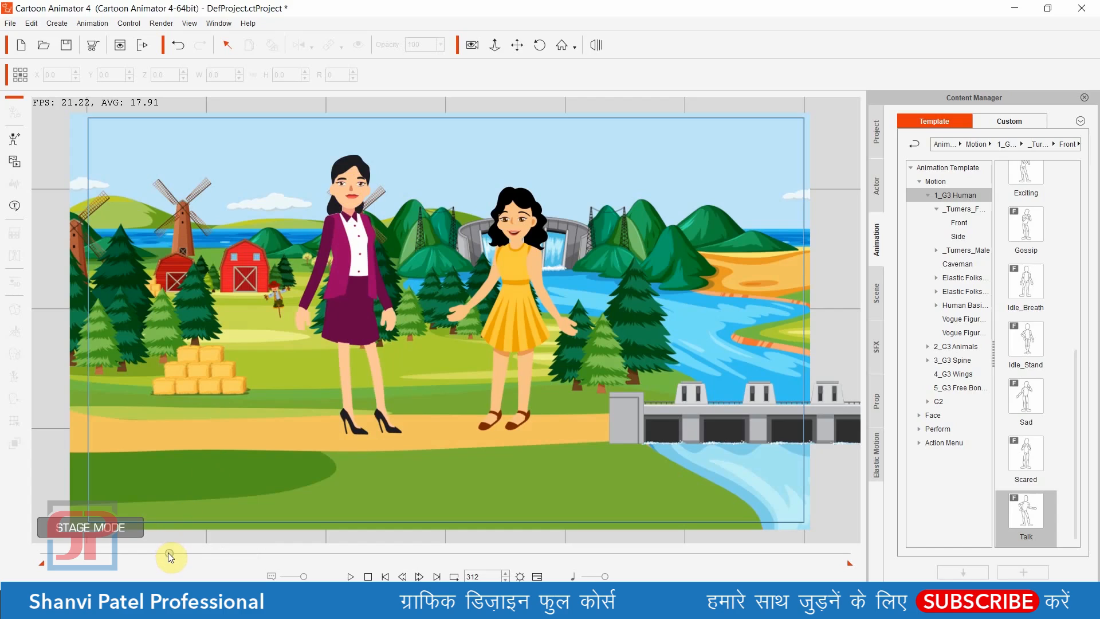
pyautogui.moveTo(157, 551)
pyautogui.mouseDown()
pyautogui.moveTo(197, 544)
pyautogui.moveTo(161, 545)
pyautogui.moveTo(177, 545)
pyautogui.mouseUp()
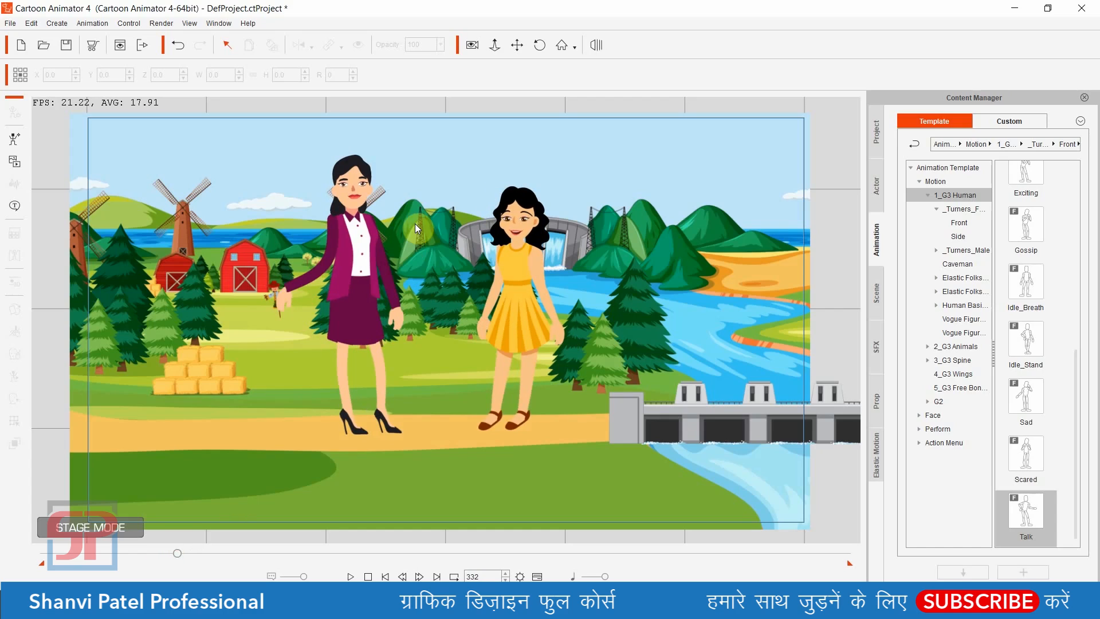